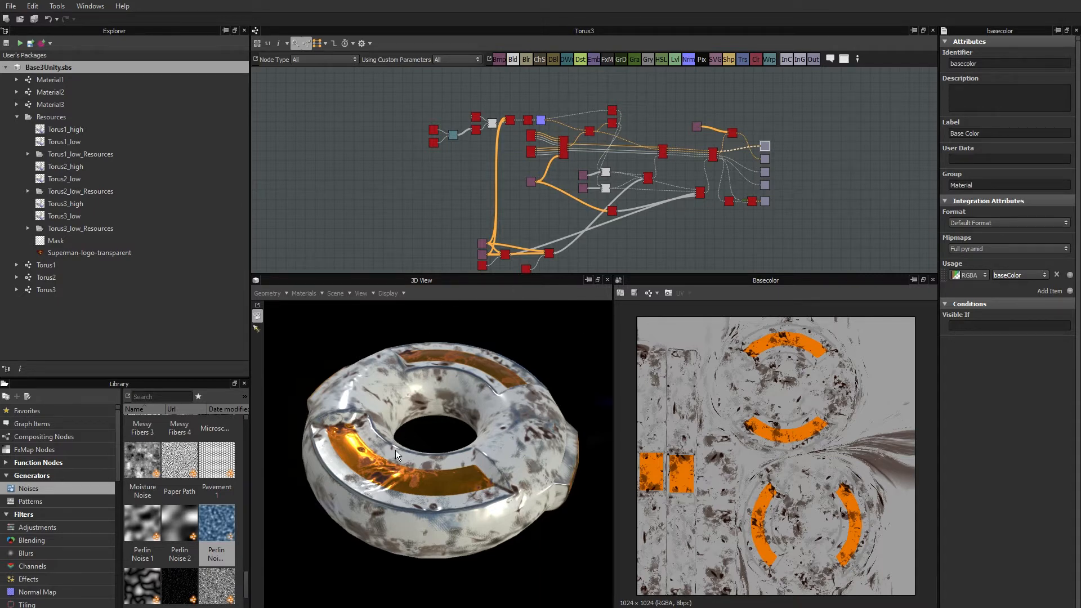
Delete the Torus1 and Torus2 graphs from the Base3Unity package.
{"action": "left_click_drag", "start_coordinate": [405, 449], "coordinate": [461, 495]}
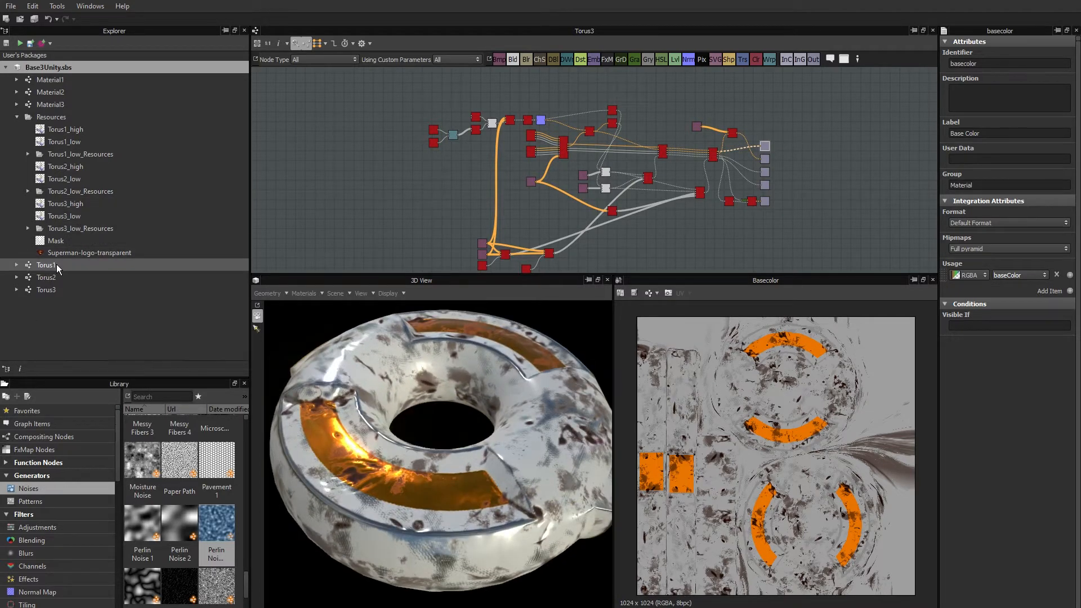
{"action": "left_click", "coordinate": [56, 264]}
{"action": "key", "text": "Delete"}
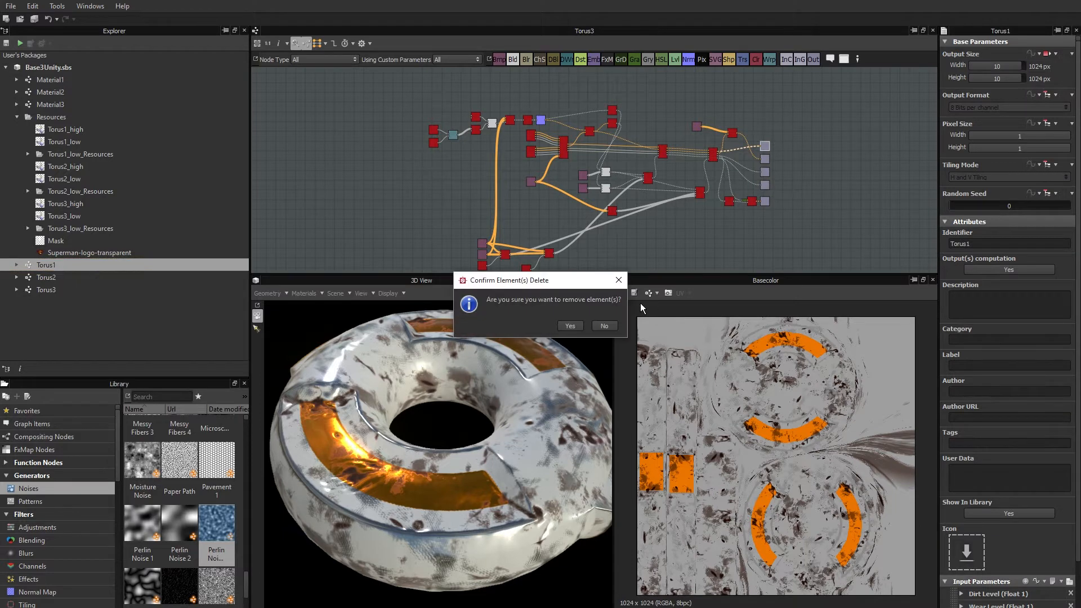
{"action": "left_click", "coordinate": [569, 325]}
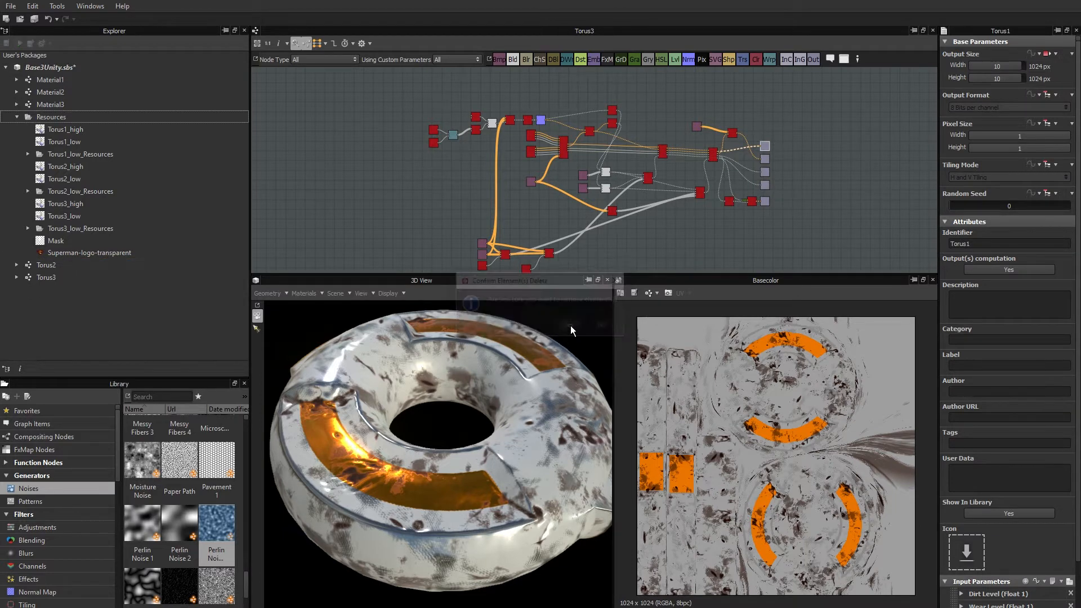
{"action": "left_click", "coordinate": [60, 267]}
{"action": "key", "text": "Delete"}
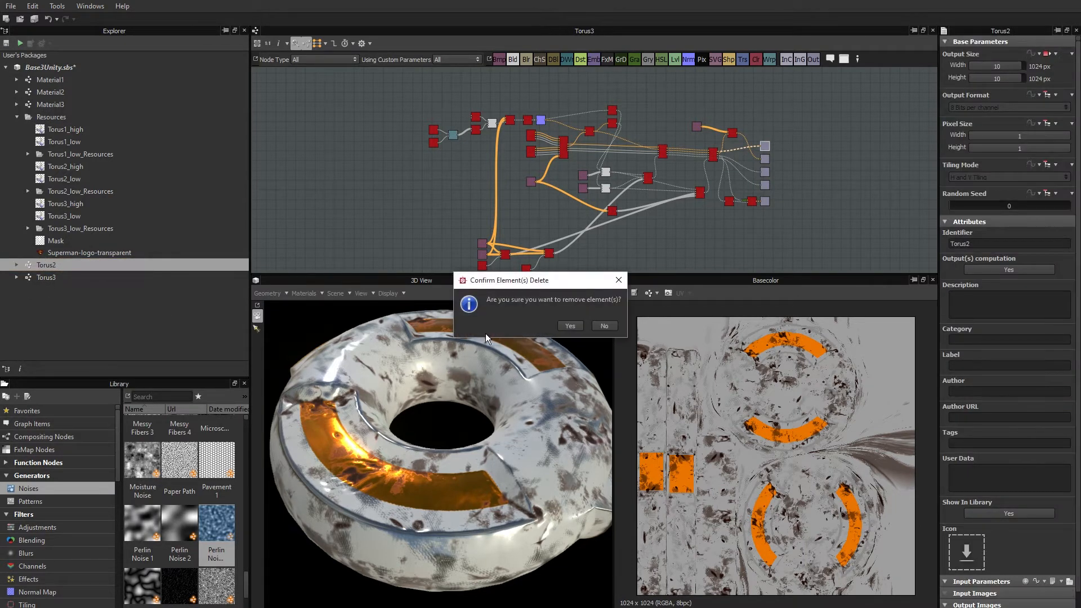
{"action": "left_click", "coordinate": [570, 326]}
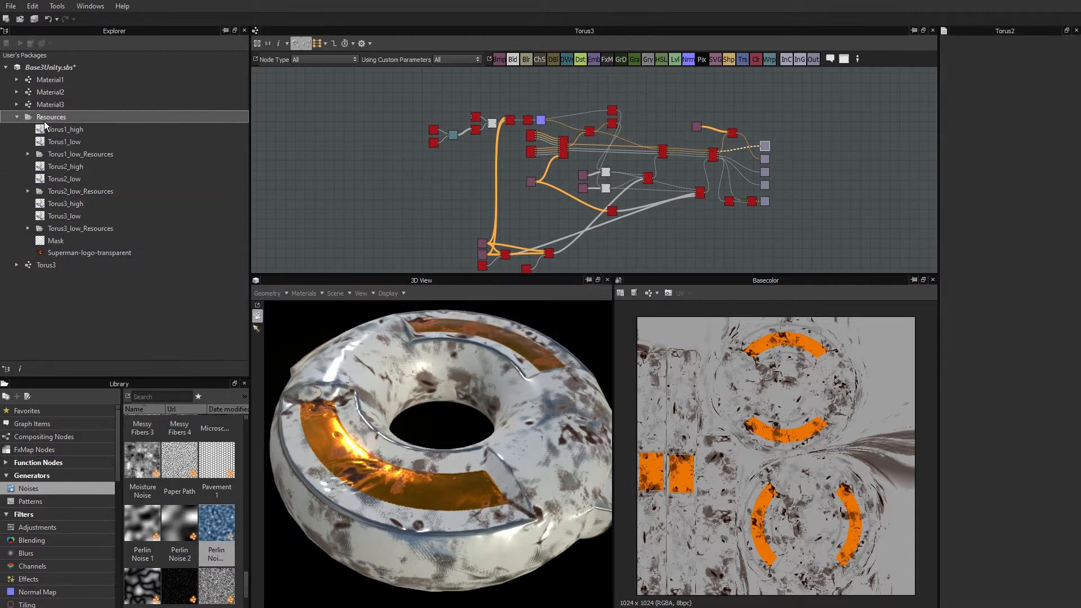
Remove the Torus1 and Torus2 high and low meshes together with their baked resource folders from the package resources.
{"action": "left_click", "coordinate": [69, 131]}
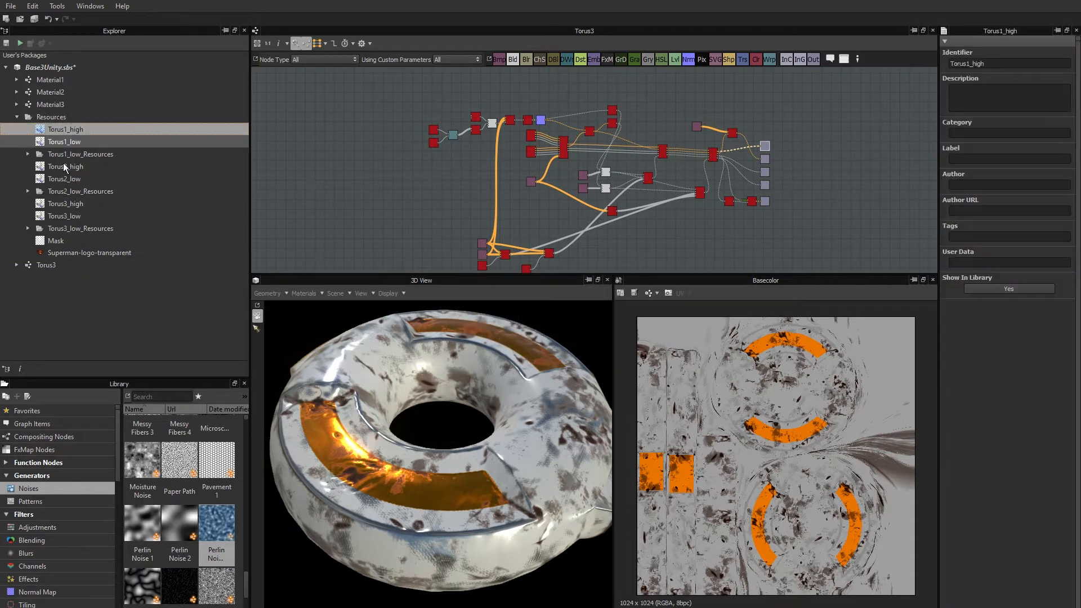
{"action": "left_click", "coordinate": [58, 191], "text": "shift"}
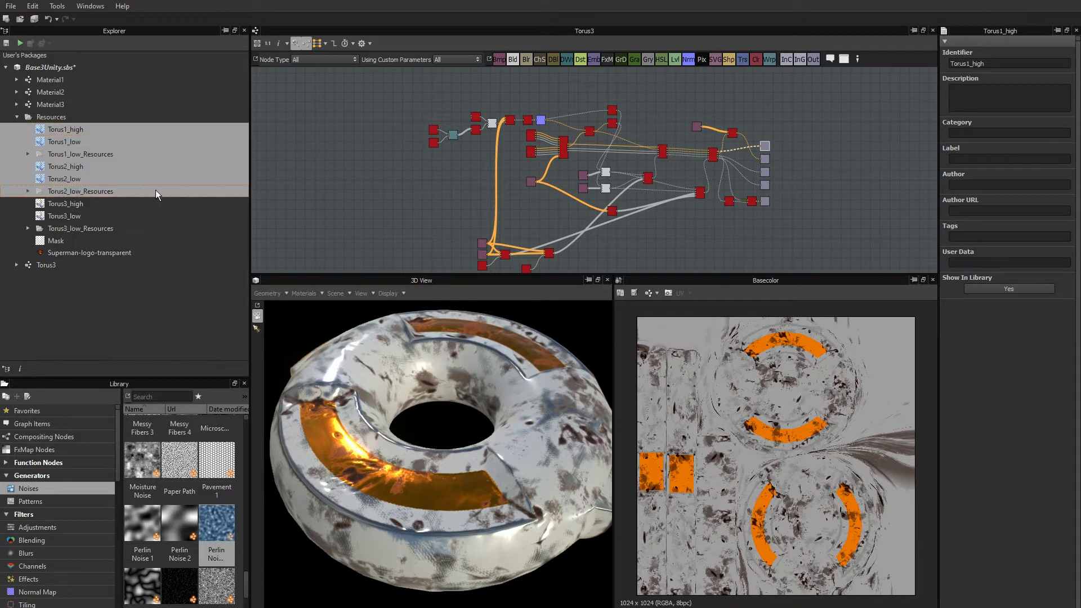
{"action": "key", "text": "Delete"}
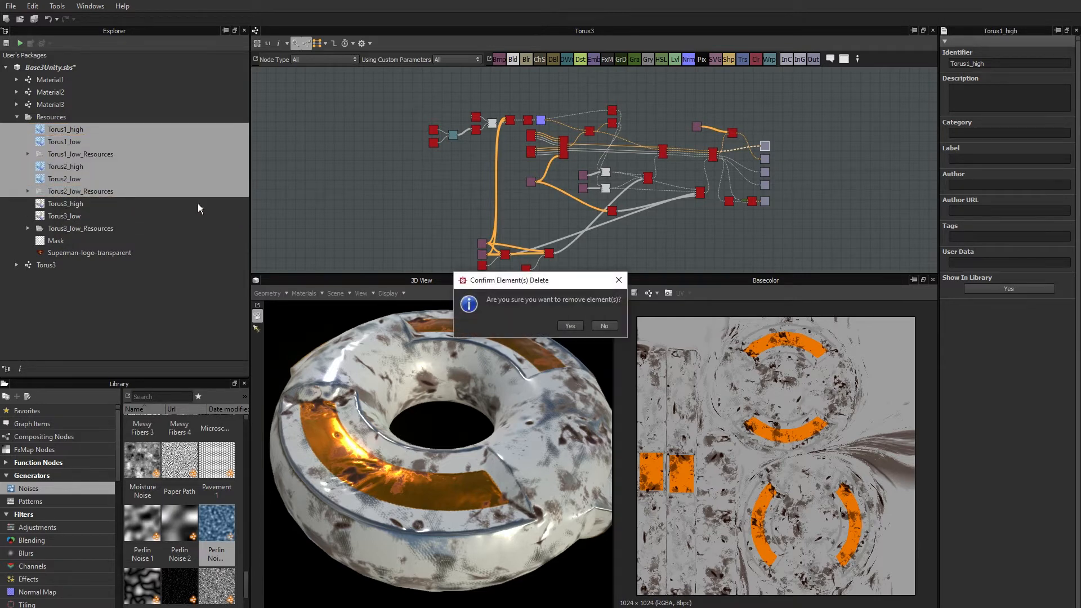
{"action": "left_click", "coordinate": [562, 326]}
Remove the Mask and Superman-logo-transparent images from the package resources.
{"action": "left_click", "coordinate": [62, 164]}
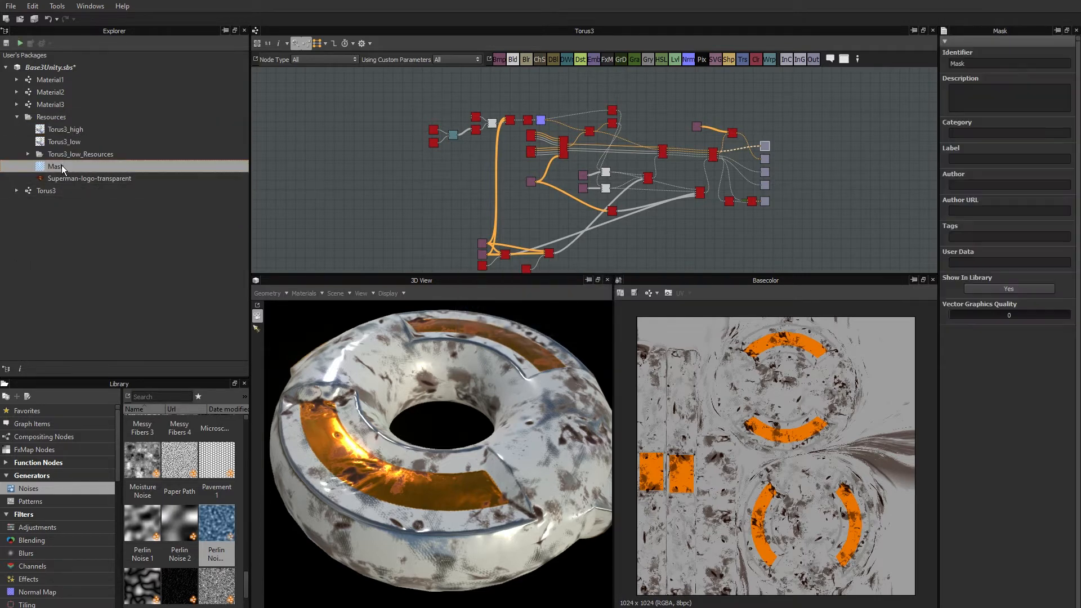
{"action": "left_click", "coordinate": [69, 177], "text": "shift"}
{"action": "key", "text": "Delete"}
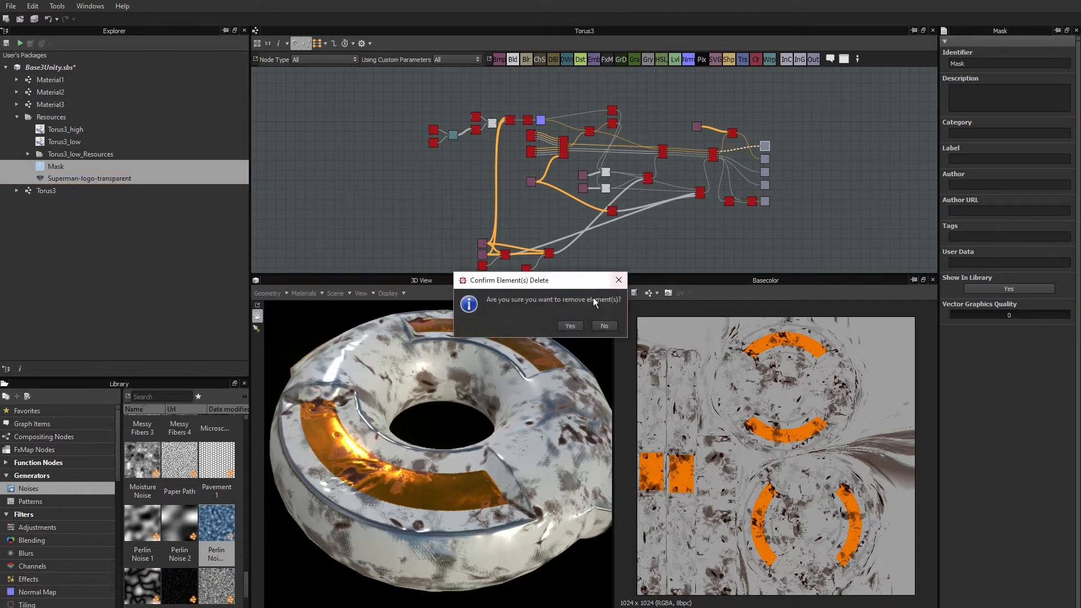
{"action": "left_click", "coordinate": [567, 325]}
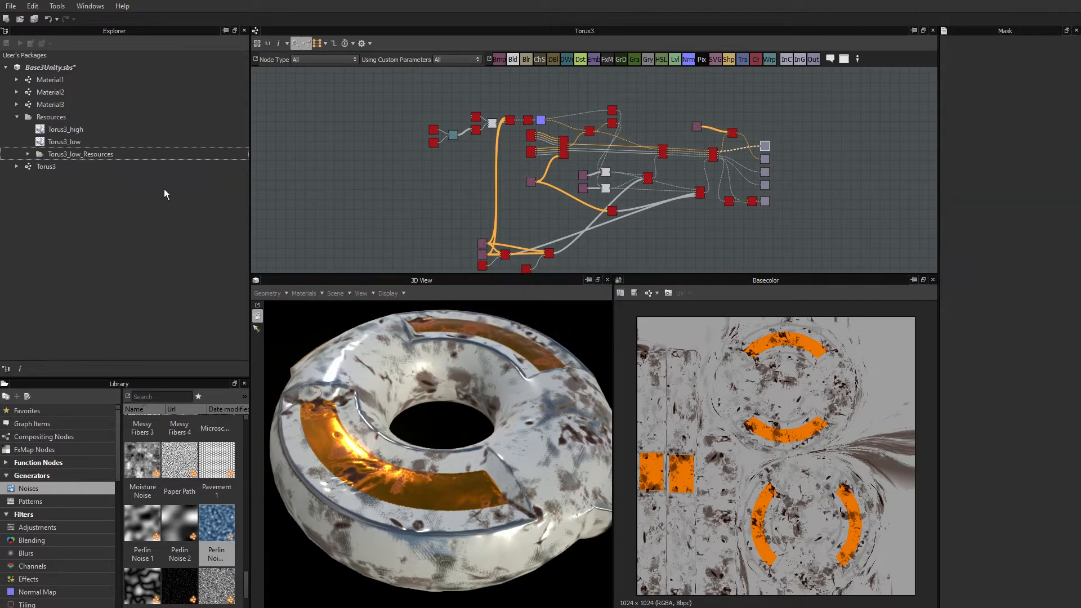
Delete the Material3 graph from the package.
{"action": "left_click", "coordinate": [104, 106]}
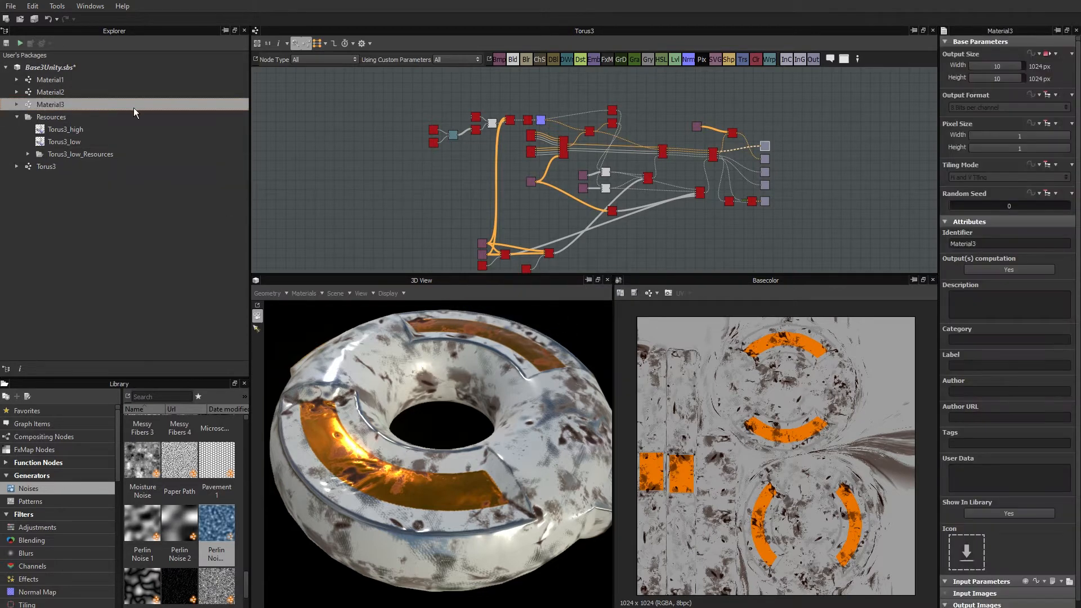
{"action": "key", "text": "Delete"}
{"action": "left_click", "coordinate": [569, 326]}
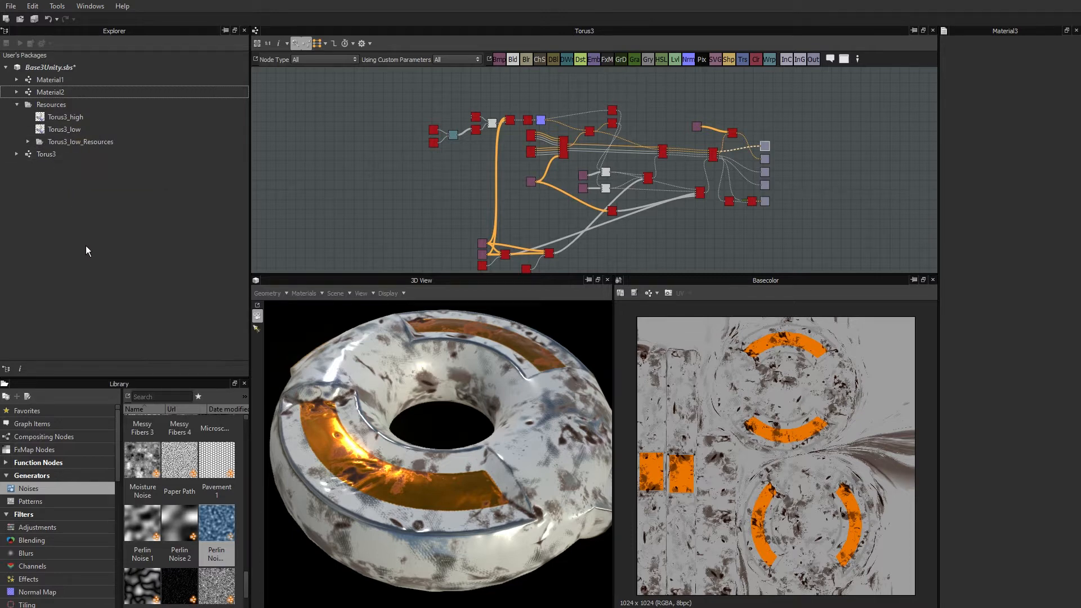
Rebake all the Torus3_low mesh maps with the output method set to Embedded.
{"action": "right_click", "coordinate": [51, 130]}
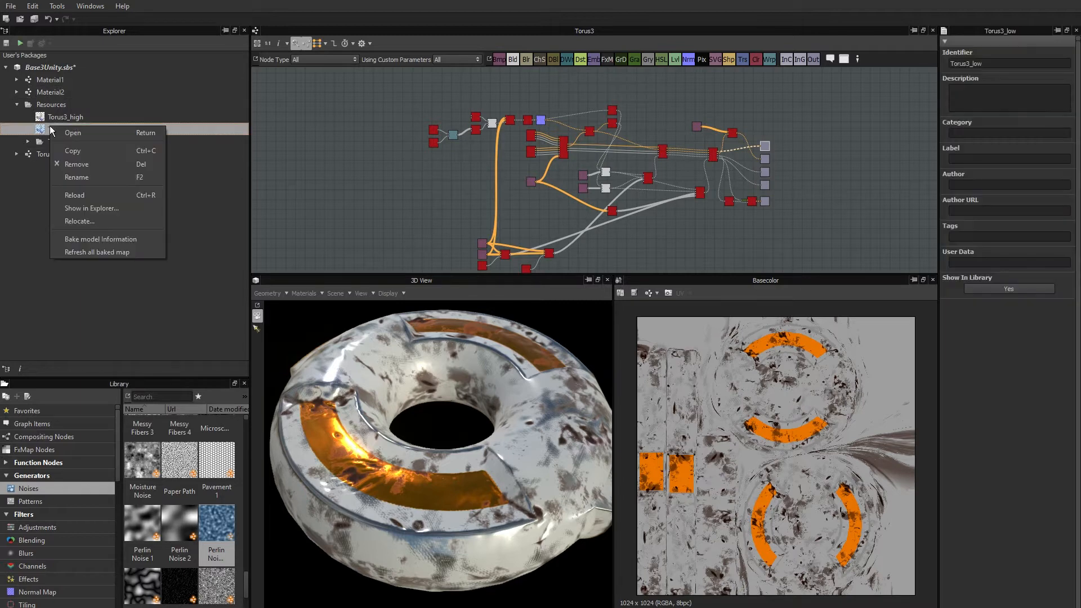
{"action": "left_click", "coordinate": [91, 238]}
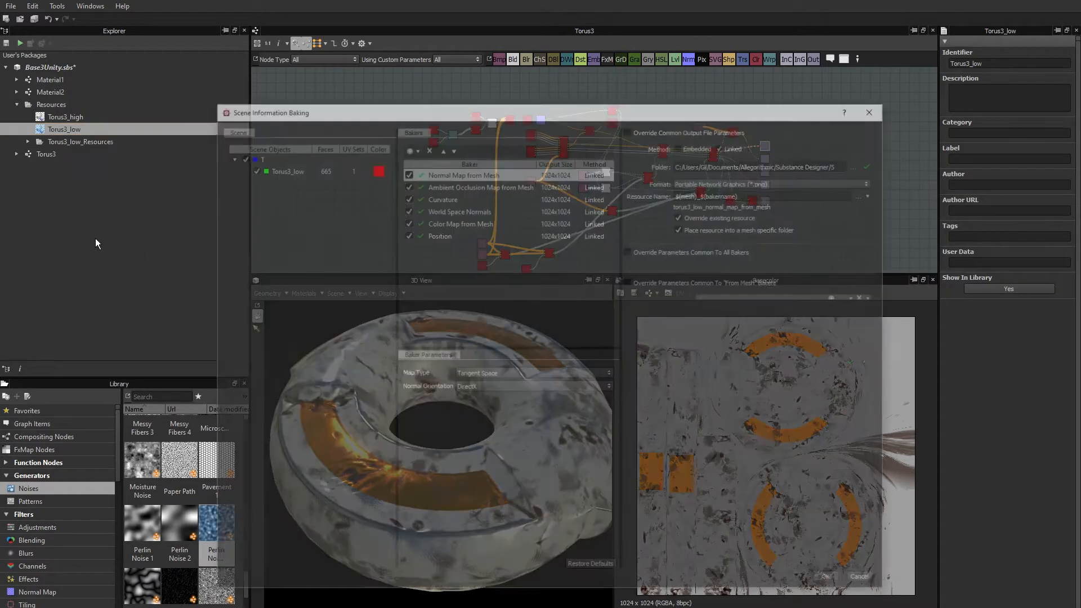
{"action": "left_click_drag", "start_coordinate": [690, 106], "coordinate": [659, 94]}
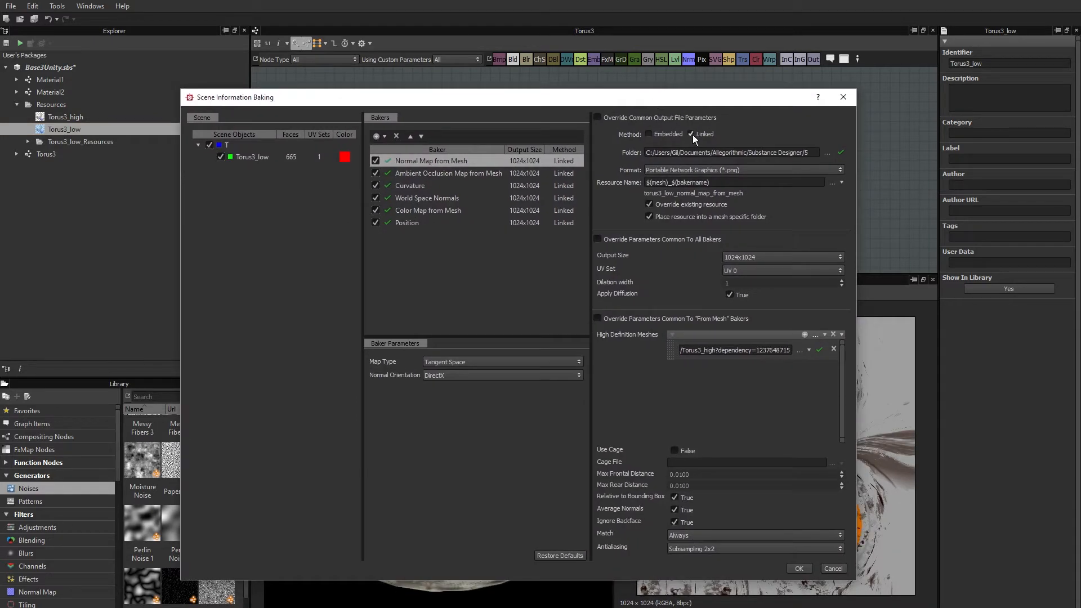
{"action": "left_click", "coordinate": [649, 134]}
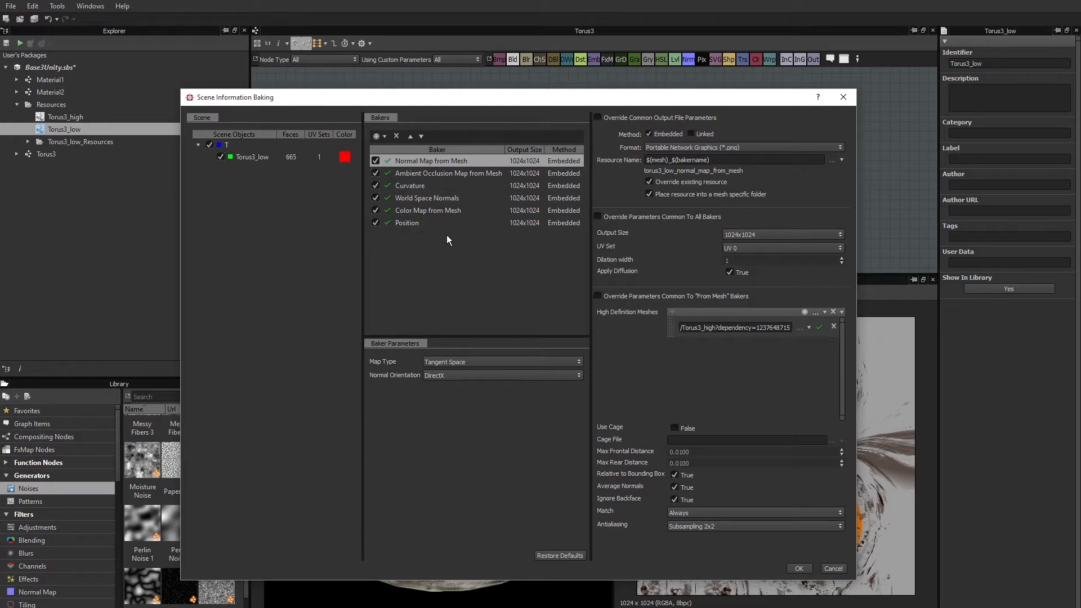
{"action": "left_click", "coordinate": [798, 568]}
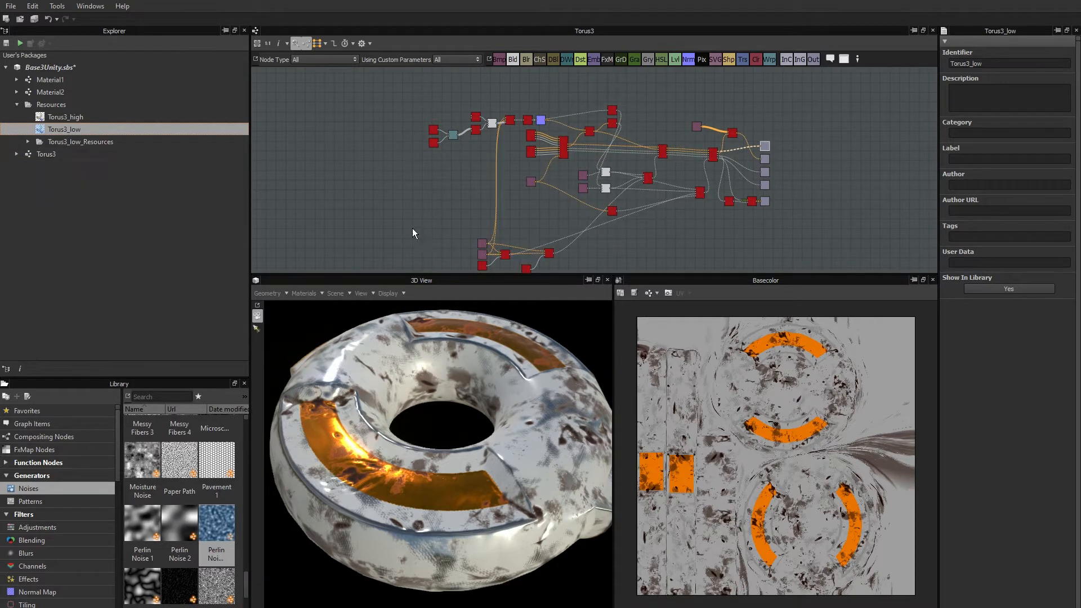
Examine the Torus3 outputs, the baked maps in Torus3_low_Resources and the resolutions of the nodes across the Torus3 graph.
{"action": "left_click", "coordinate": [17, 154]}
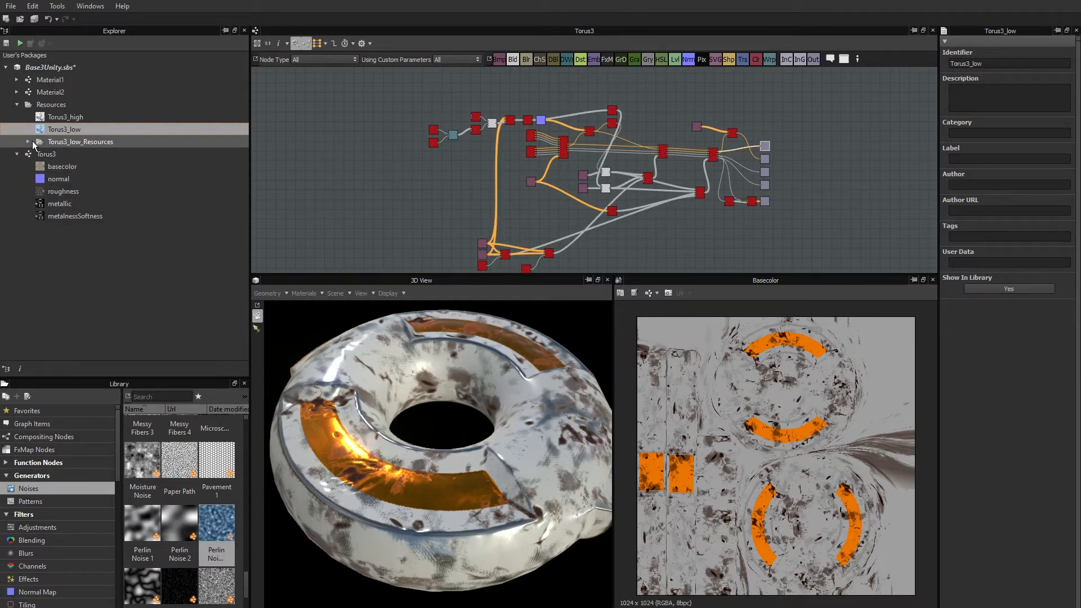
{"action": "left_click", "coordinate": [28, 141]}
{"action": "left_click", "coordinate": [102, 155]}
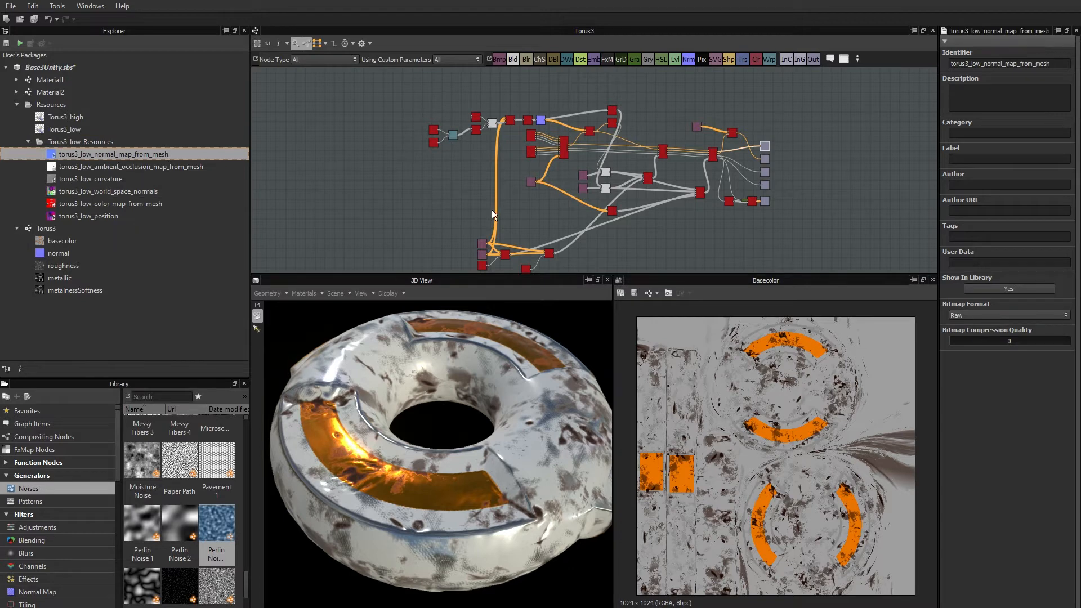
{"action": "scroll", "coordinate": [462, 116], "scroll_direction": "up", "scroll_amount": 6}
{"action": "middle_click_drag", "start_coordinate": [533, 197], "coordinate": [490, 220]}
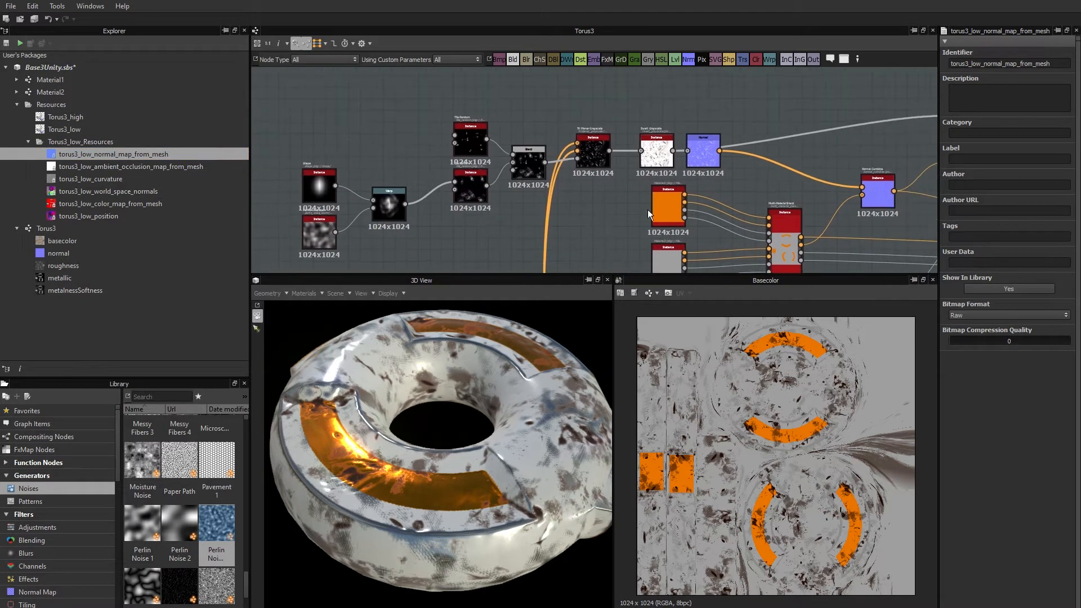
{"action": "middle_click_drag", "start_coordinate": [690, 213], "coordinate": [390, 148]}
{"action": "scroll", "coordinate": [538, 167], "scroll_direction": "down", "scroll_amount": 5}
{"action": "middle_click_drag", "start_coordinate": [642, 193], "coordinate": [561, 201]}
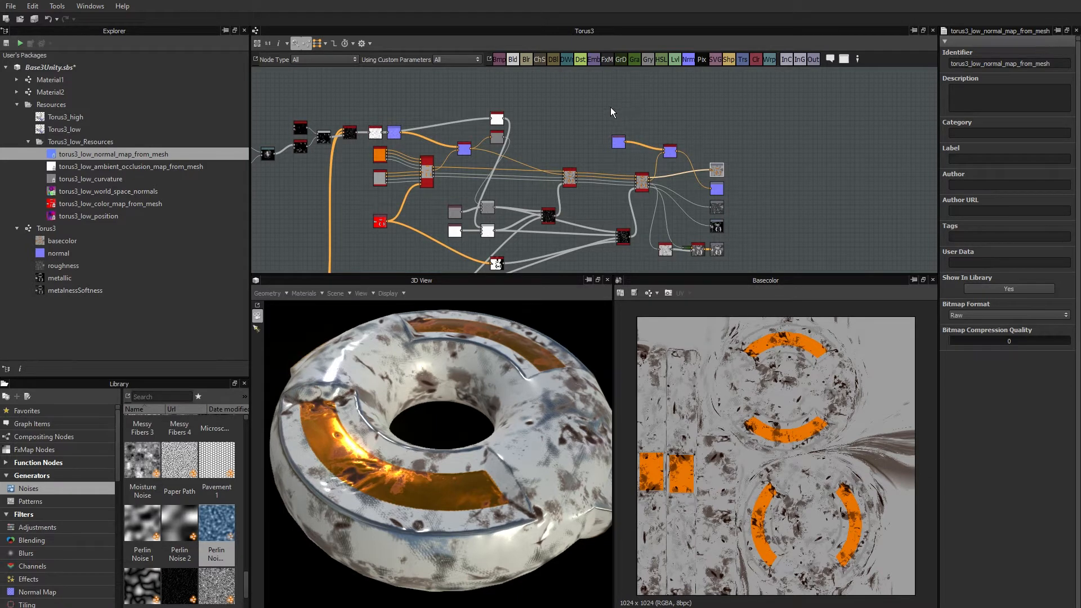
Change the Torus3 graph's output size inheritance to Relative to Parent.
{"action": "left_click", "coordinate": [564, 106]}
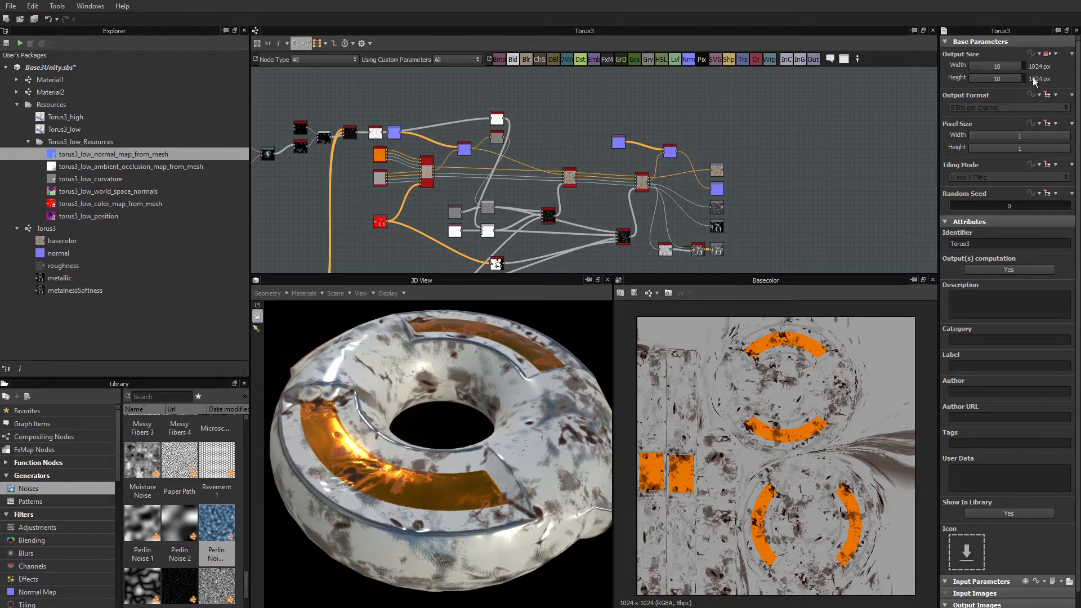
{"action": "left_click", "coordinate": [1053, 55]}
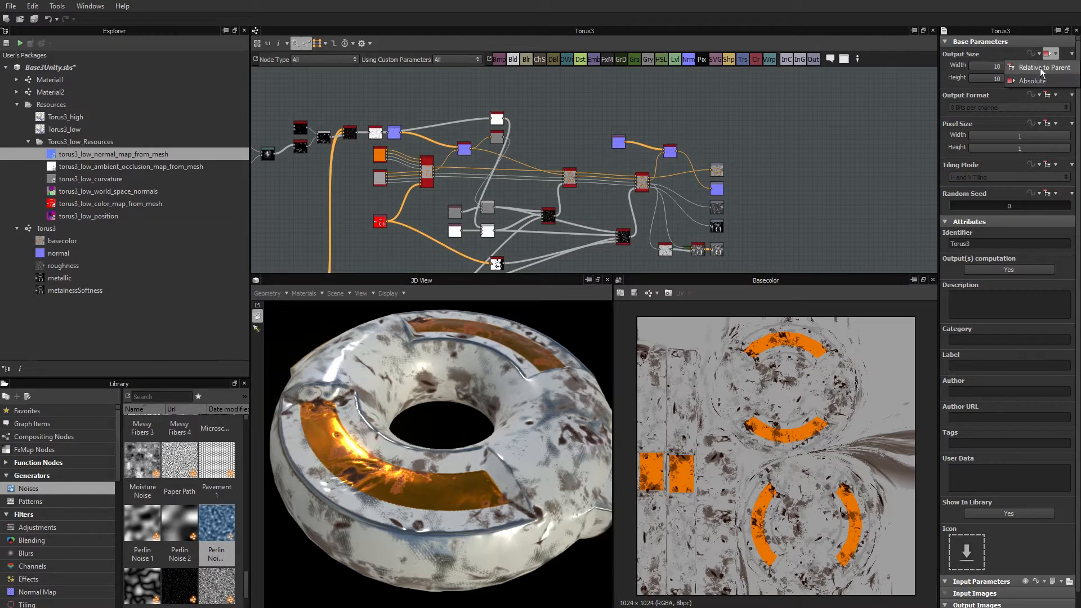
{"action": "left_click", "coordinate": [1039, 68]}
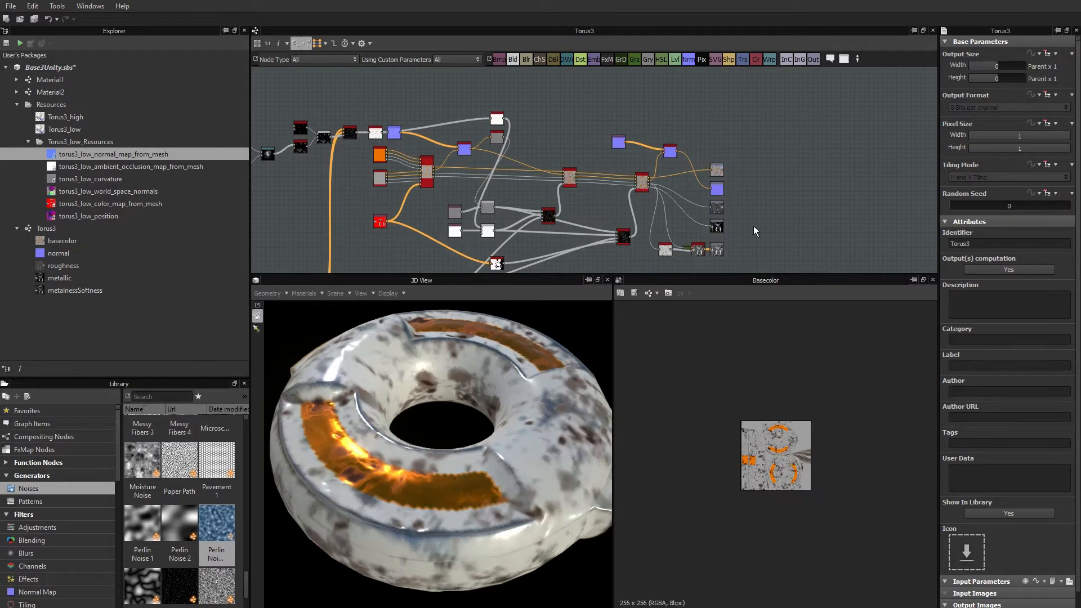
Check the resolution of the Torus3 output nodes and of the material blend nodes feeding them.
{"action": "scroll", "coordinate": [653, 175], "scroll_direction": "up", "scroll_amount": 5}
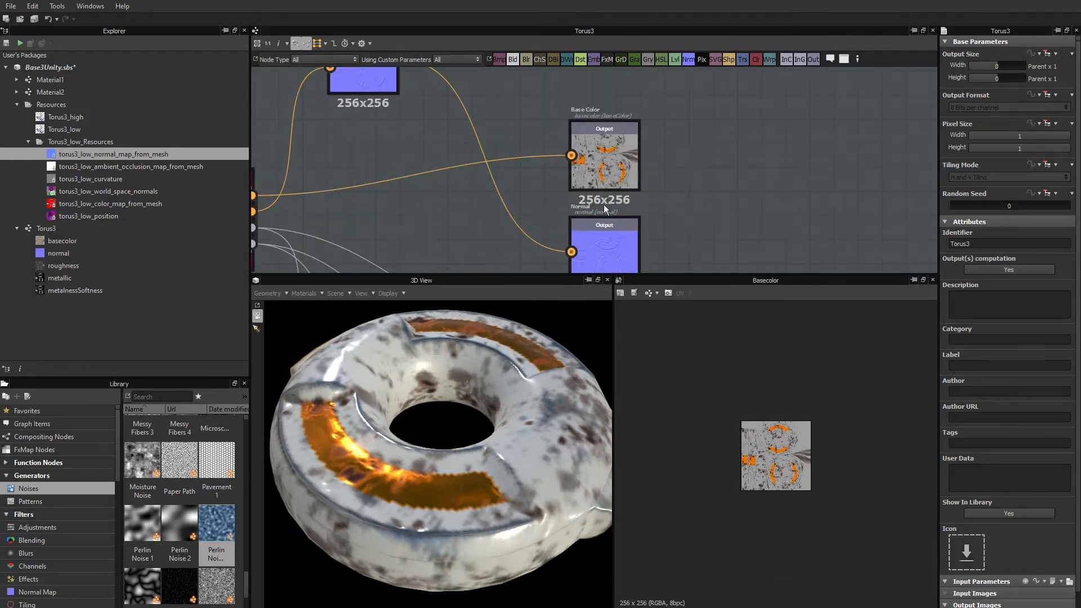
{"action": "middle_click_drag", "start_coordinate": [679, 177], "coordinate": [765, 168]}
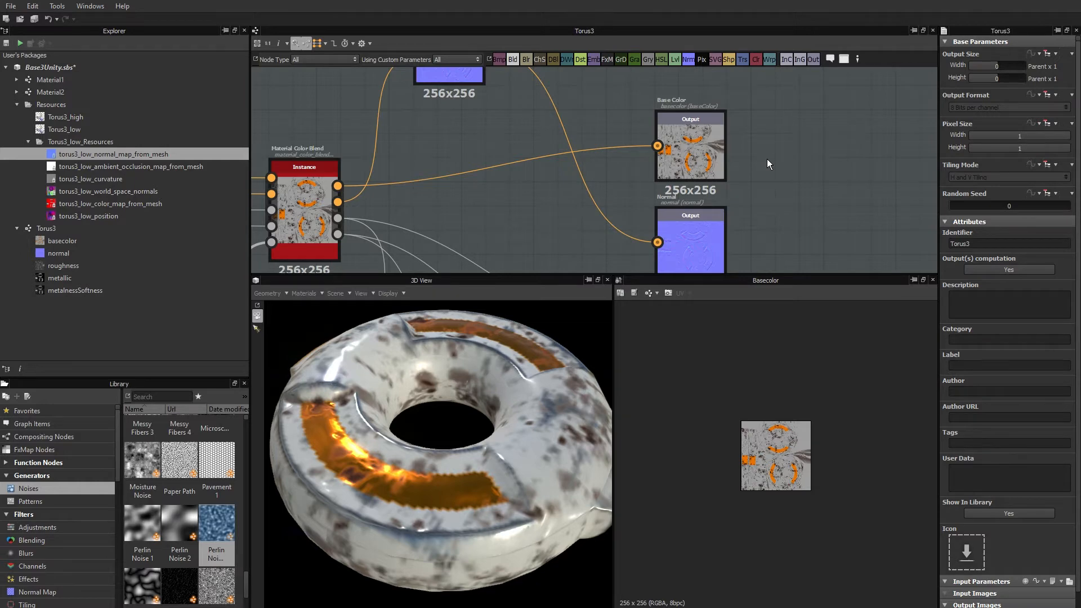
{"action": "scroll", "coordinate": [766, 158], "scroll_direction": "down", "scroll_amount": 3}
{"action": "scroll", "coordinate": [632, 197], "scroll_direction": "down", "scroll_amount": 3}
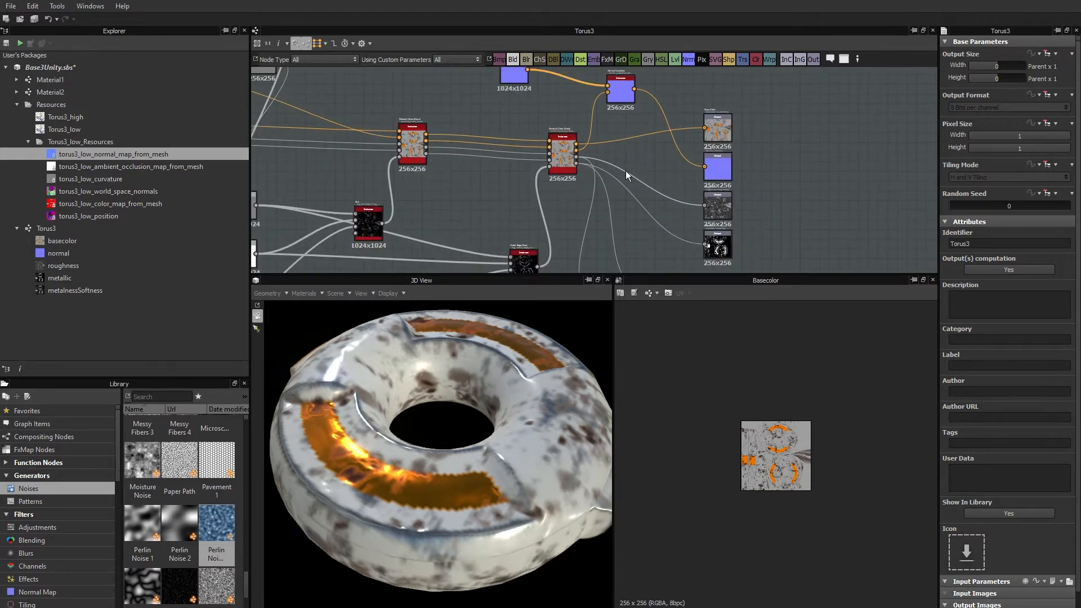
{"action": "scroll", "coordinate": [626, 170], "scroll_direction": "down", "scroll_amount": 1}
{"action": "scroll", "coordinate": [651, 174], "scroll_direction": "down", "scroll_amount": 1}
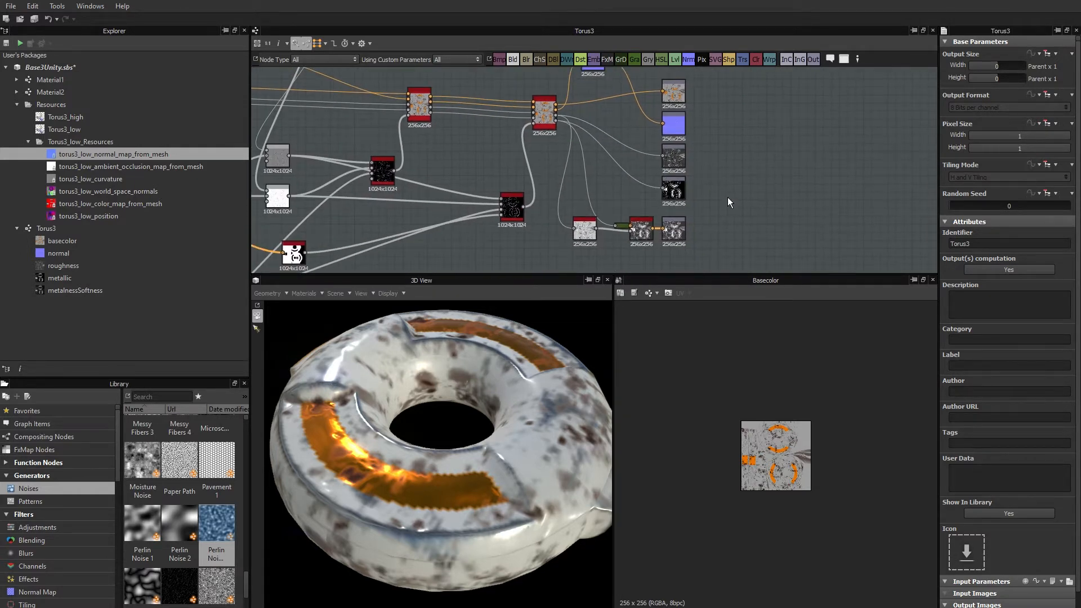
{"action": "middle_click_drag", "start_coordinate": [728, 201], "coordinate": [729, 170]}
Examine the resolution of the Metal Edge Wear node and the inputs connected to it in the Torus3 graph.
{"action": "scroll", "coordinate": [735, 198], "scroll_direction": "up", "scroll_amount": 3}
{"action": "middle_click_drag", "start_coordinate": [456, 160], "coordinate": [617, 193]}
{"action": "scroll", "coordinate": [538, 182], "scroll_direction": "down", "scroll_amount": 1}
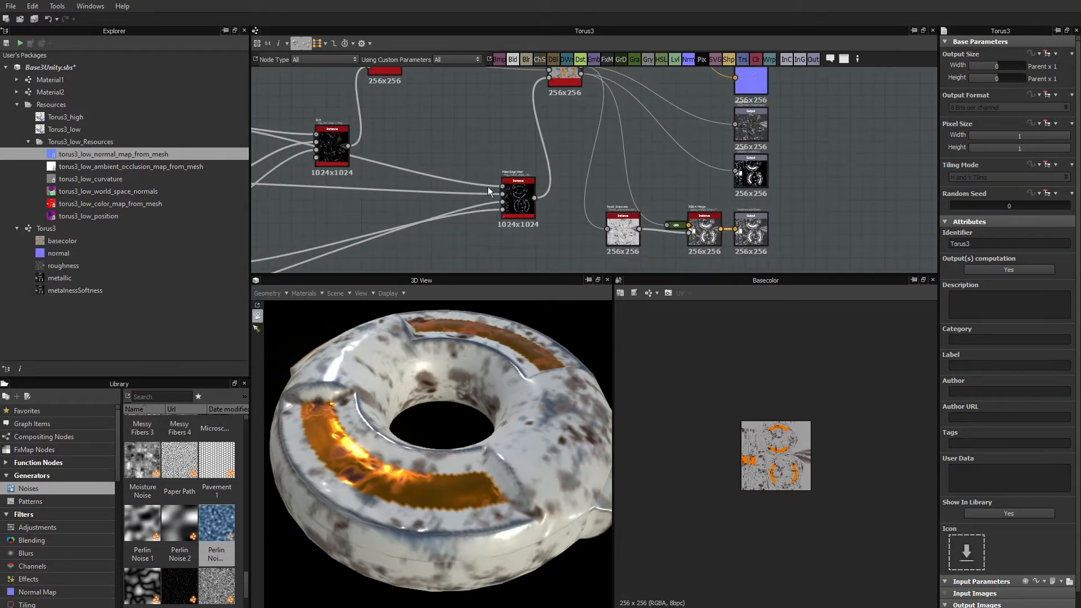
{"action": "middle_click_drag", "start_coordinate": [509, 191], "coordinate": [514, 204]}
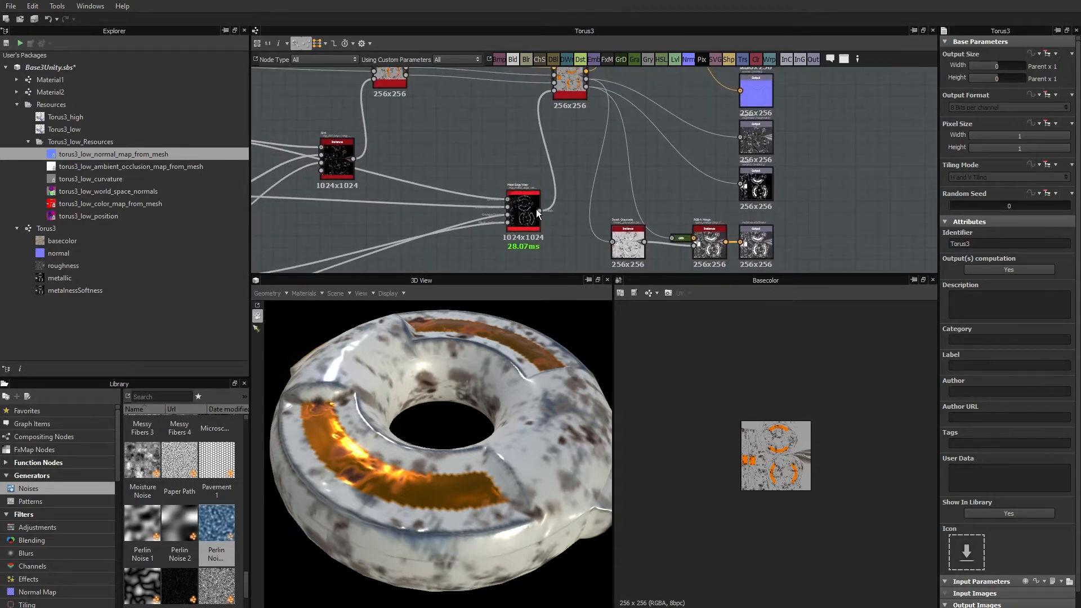
{"action": "scroll", "coordinate": [517, 199], "scroll_direction": "up", "scroll_amount": 3}
{"action": "middle_click_drag", "start_coordinate": [524, 173], "coordinate": [784, 255]}
{"action": "scroll", "coordinate": [680, 208], "scroll_direction": "down", "scroll_amount": 4}
{"action": "middle_click_drag", "start_coordinate": [755, 194], "coordinate": [664, 195]}
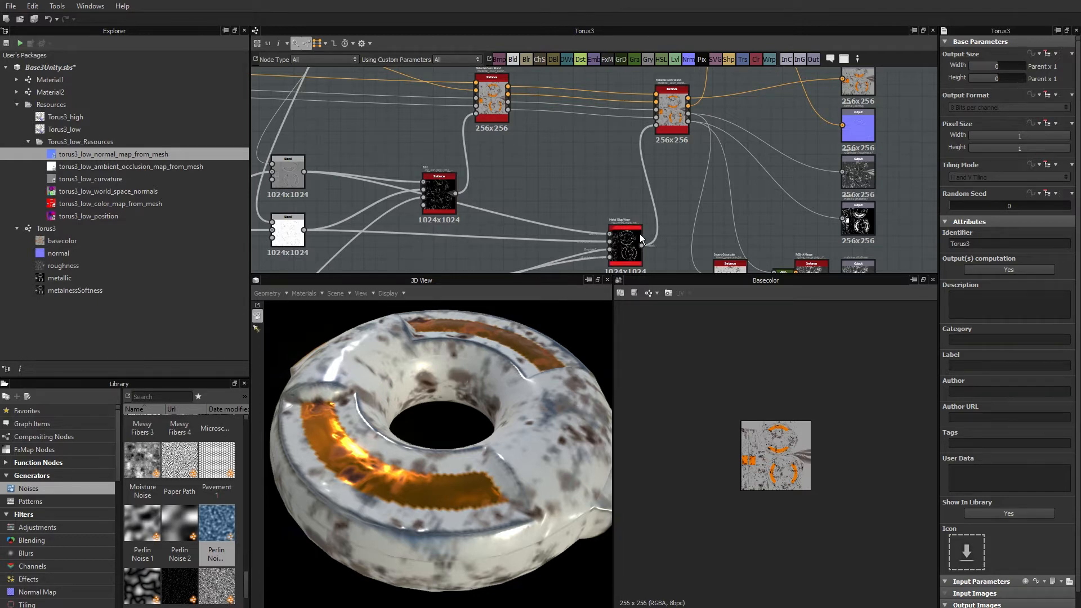
{"action": "mouse_move", "coordinate": [639, 234]}
{"action": "middle_click_drag", "start_coordinate": [685, 201], "coordinate": [670, 160]}
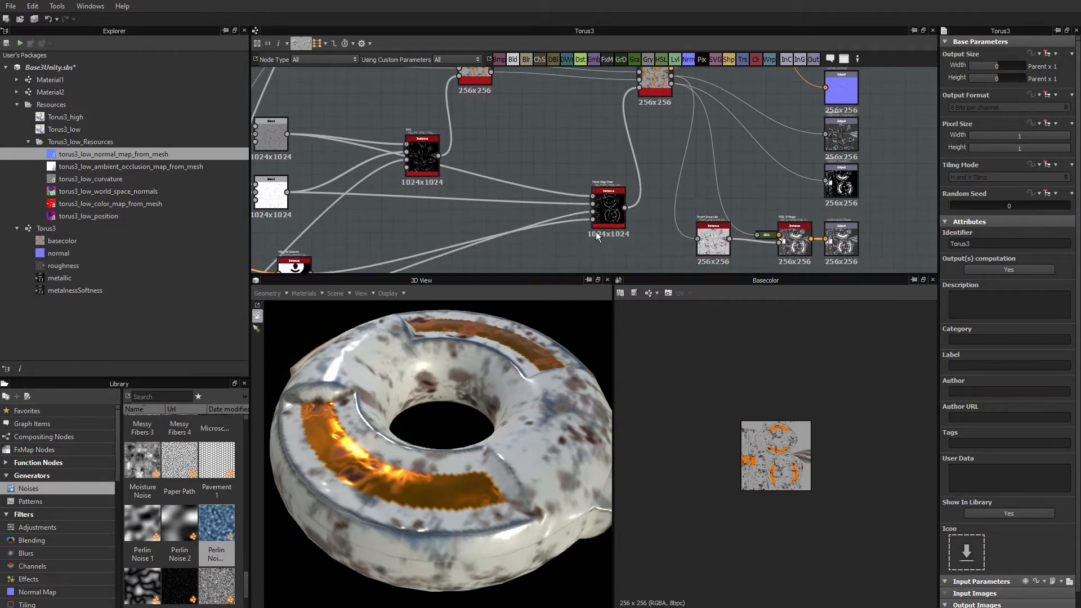
{"action": "scroll", "coordinate": [609, 219], "scroll_direction": "up", "scroll_amount": 8}
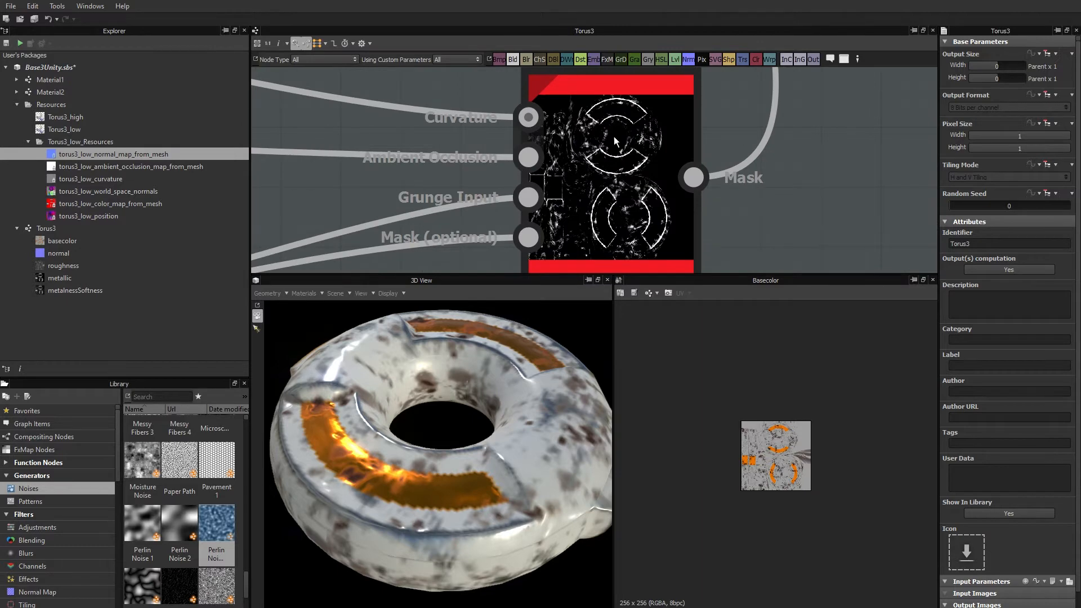
{"action": "scroll", "coordinate": [622, 175], "scroll_direction": "down", "scroll_amount": 8}
{"action": "middle_click_drag", "start_coordinate": [623, 179], "coordinate": [622, 200]}
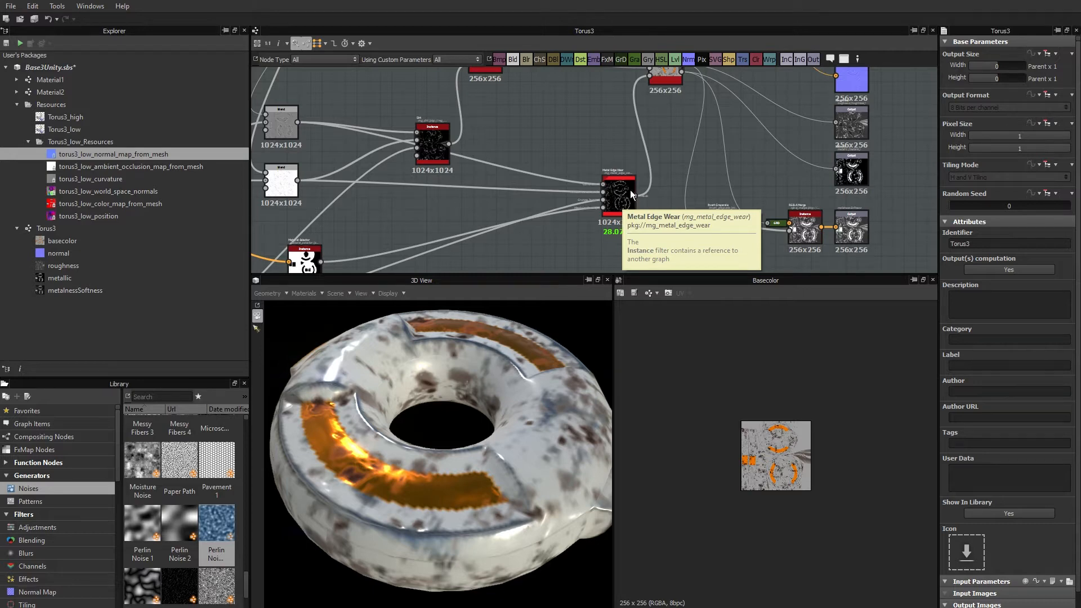
Check the Metal Edge Wear node's output size inheritance options, keeping Relative to Input, and trace the nodes feeding it.
{"action": "middle_click_drag", "start_coordinate": [612, 150], "coordinate": [591, 149]}
{"action": "left_click", "coordinate": [600, 192]}
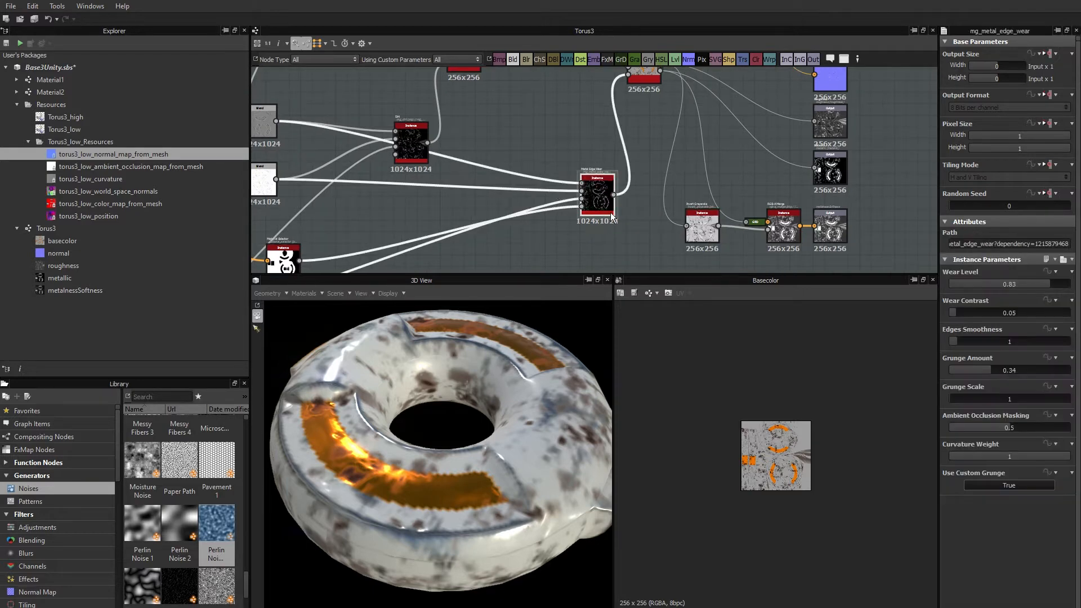
{"action": "left_click", "coordinate": [1049, 53]}
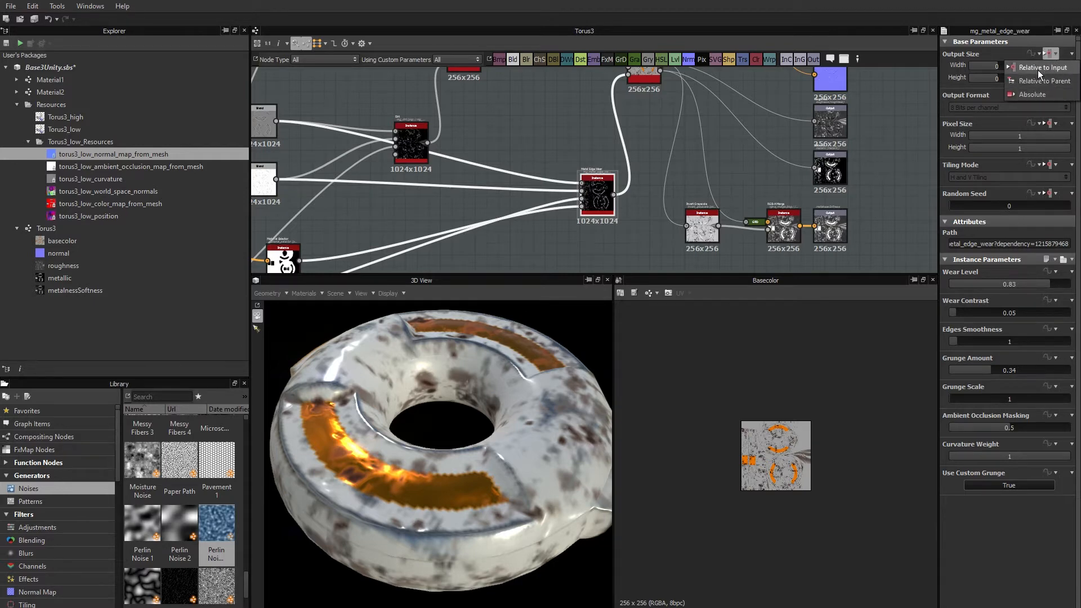
{"action": "left_click", "coordinate": [1042, 68]}
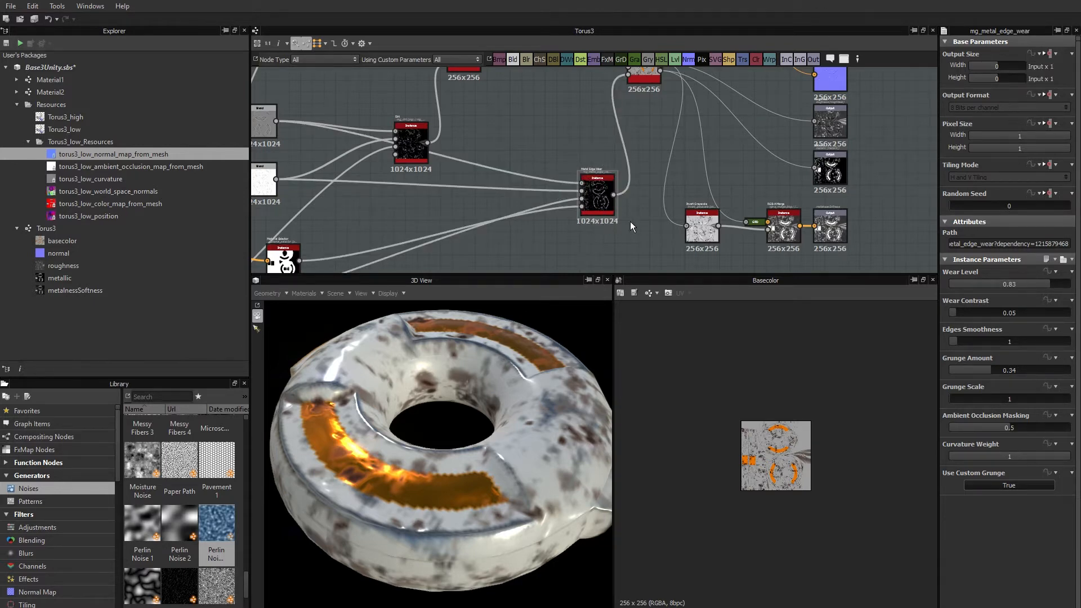
{"action": "middle_click_drag", "start_coordinate": [334, 171], "coordinate": [411, 173]}
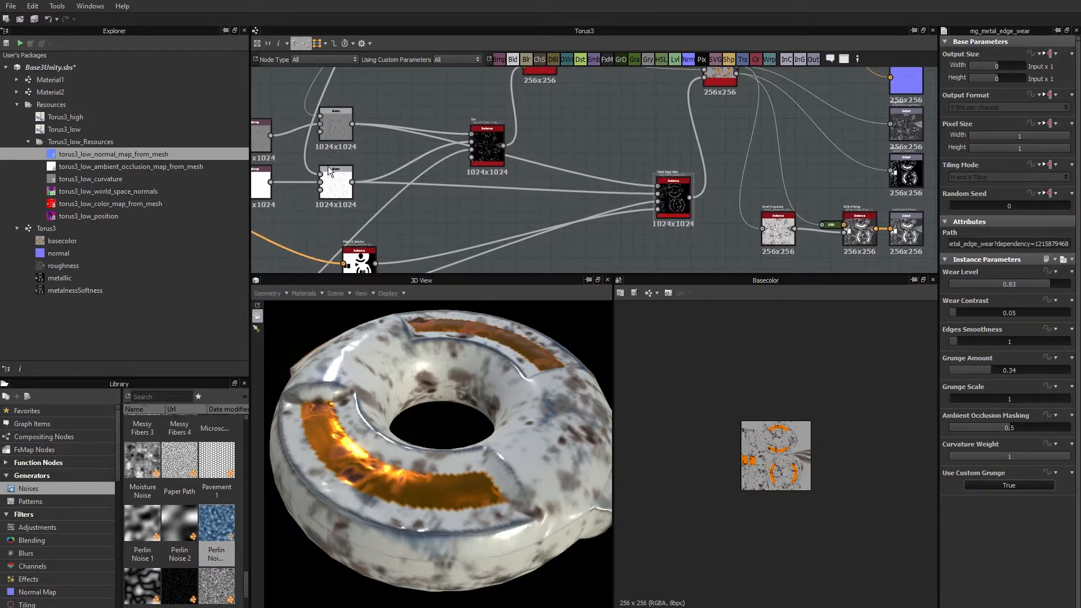
{"action": "middle_click_drag", "start_coordinate": [412, 185], "coordinate": [484, 189]}
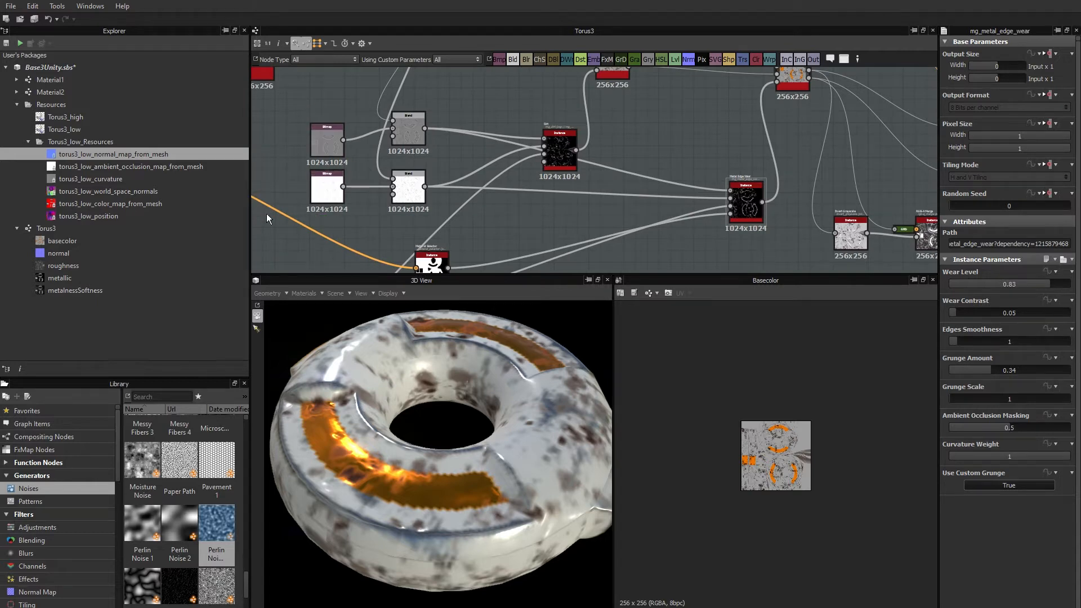
{"action": "middle_click_drag", "start_coordinate": [614, 180], "coordinate": [502, 187]}
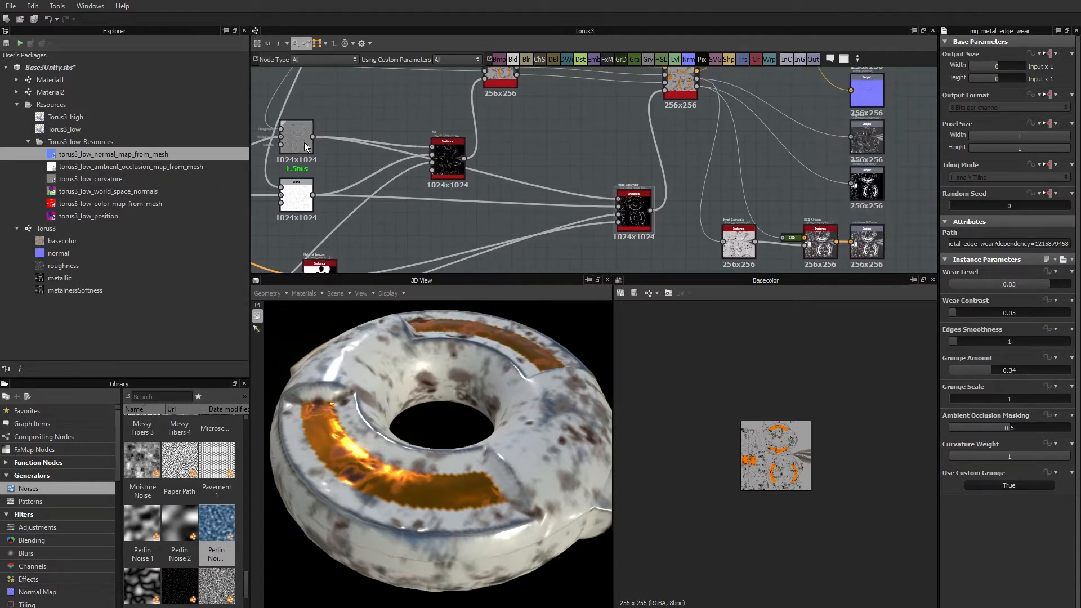
Change the Metal Edge Wear node's output size inheritance to Relative to Parent.
{"action": "left_click", "coordinate": [643, 211]}
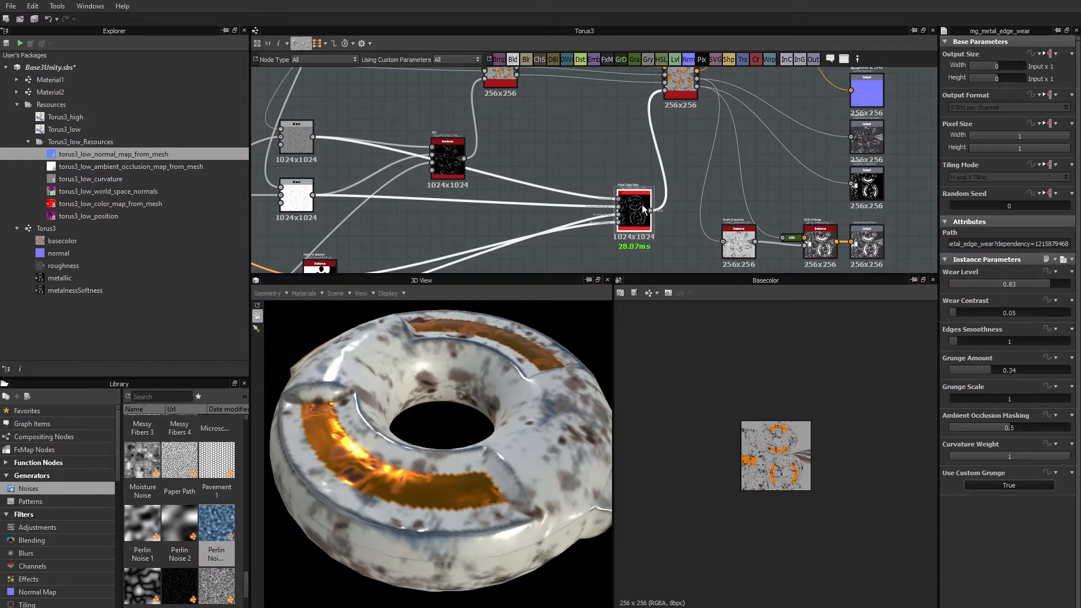
{"action": "left_click", "coordinate": [1048, 54]}
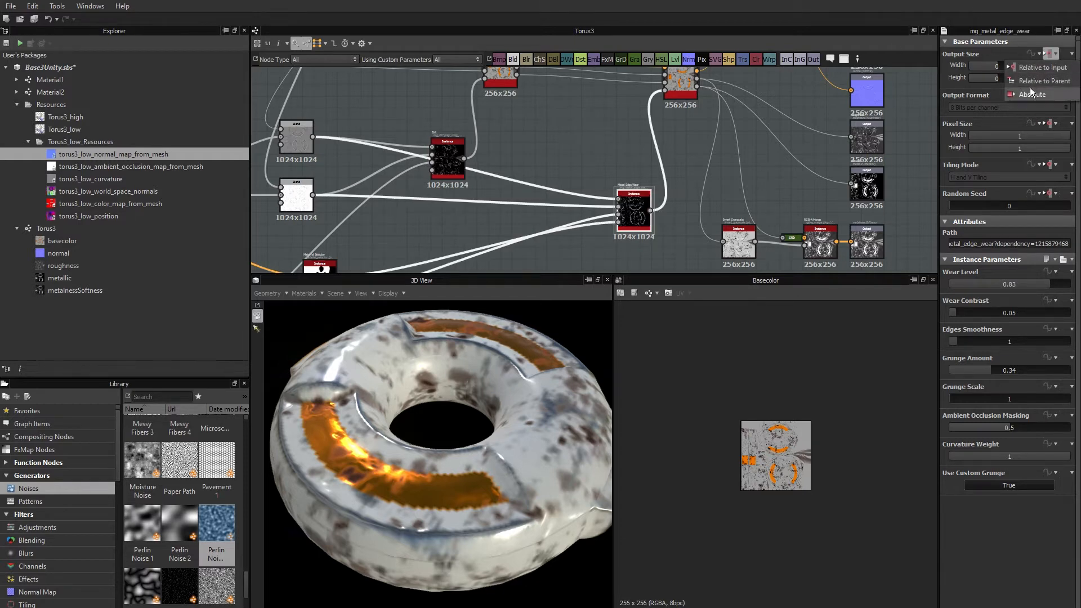
{"action": "left_click", "coordinate": [1035, 67]}
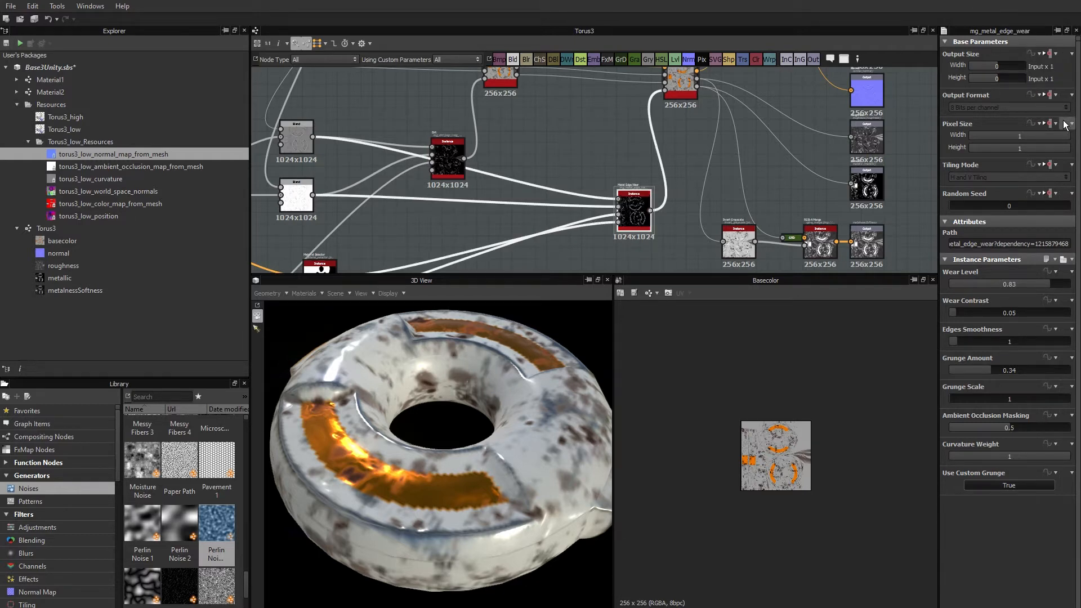
{"action": "left_click", "coordinate": [1054, 54]}
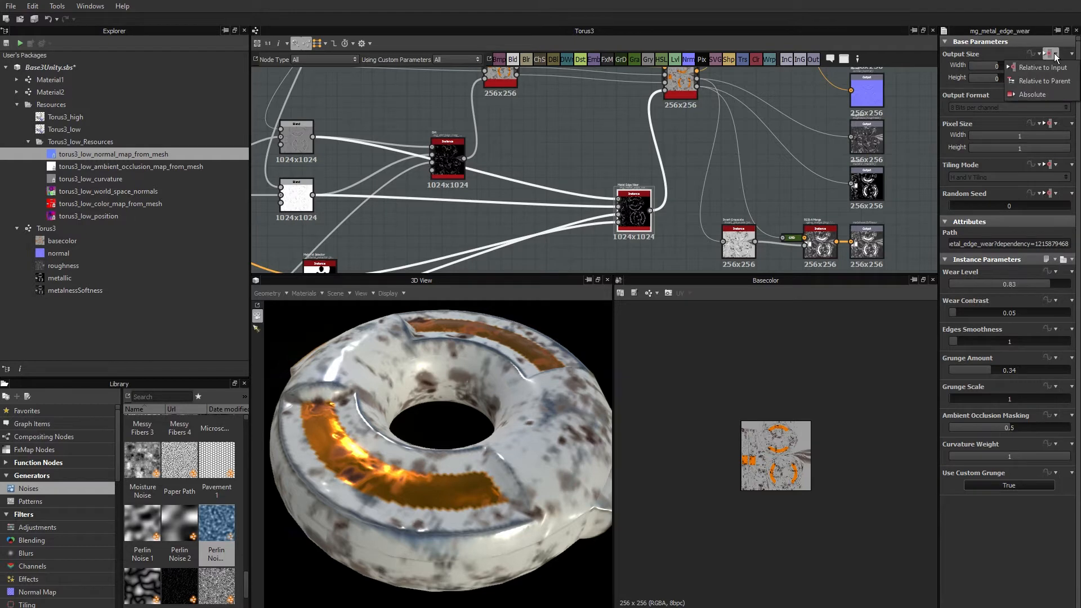
{"action": "left_click", "coordinate": [1045, 81]}
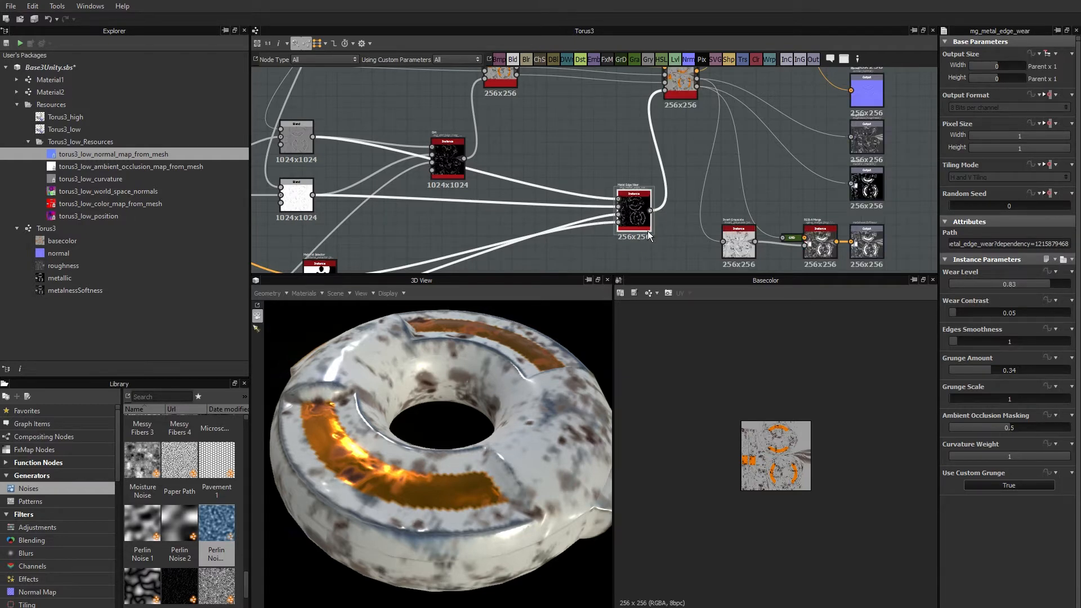
Change the Dirt node's output size inheritance to Relative to Parent.
{"action": "left_click", "coordinate": [447, 160]}
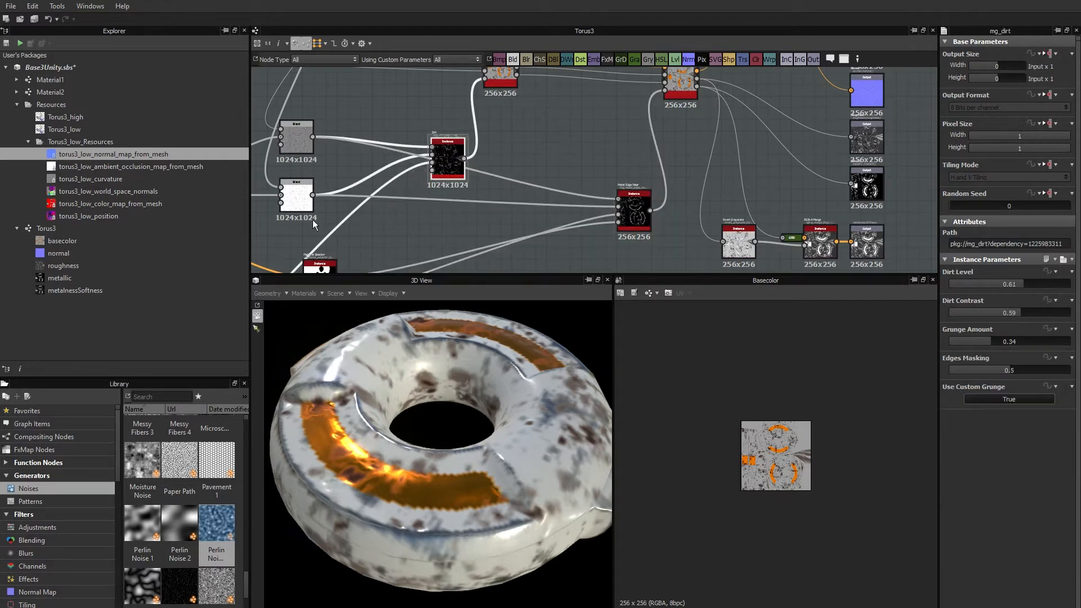
{"action": "left_click", "coordinate": [1049, 53]}
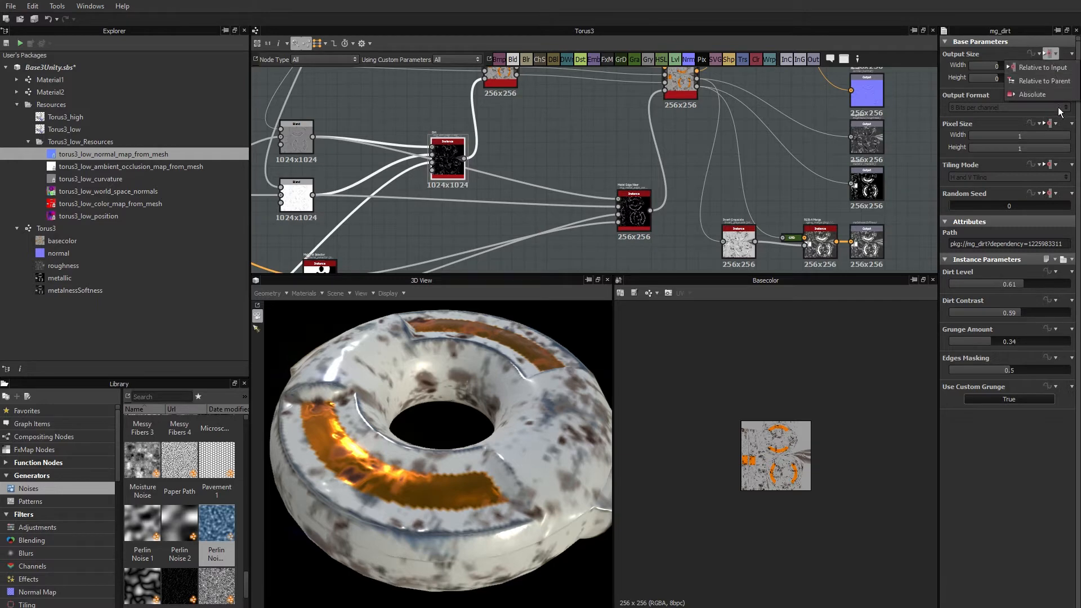
{"action": "left_click", "coordinate": [1044, 81]}
Set the Torus3 graph's output size to 3 for both width and height, giving Parent x 8.
{"action": "scroll", "coordinate": [481, 170], "scroll_direction": "down", "scroll_amount": 5}
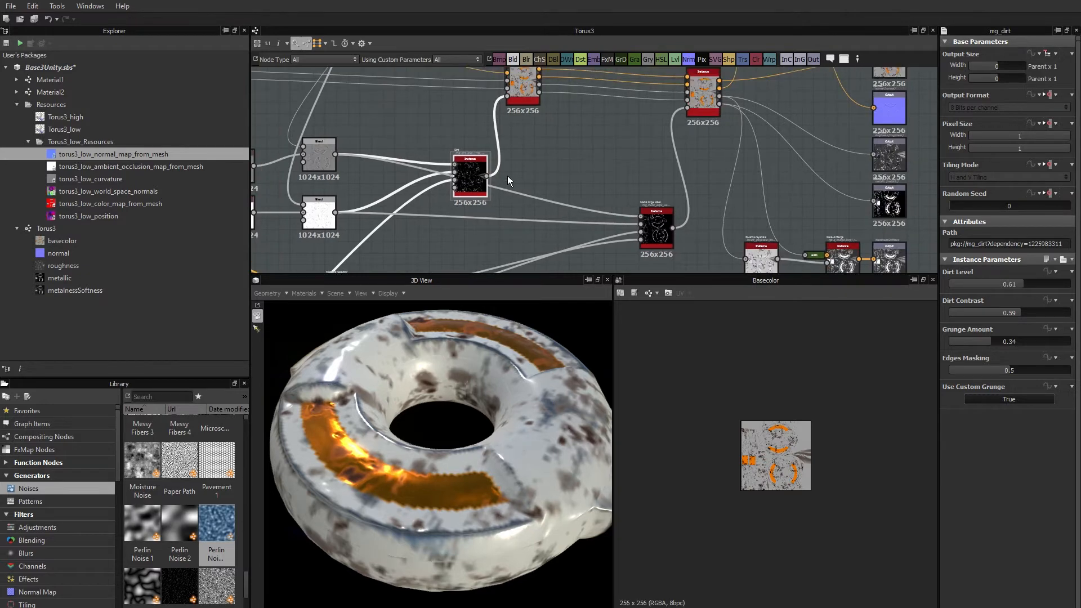
{"action": "middle_click_drag", "start_coordinate": [527, 171], "coordinate": [583, 180]}
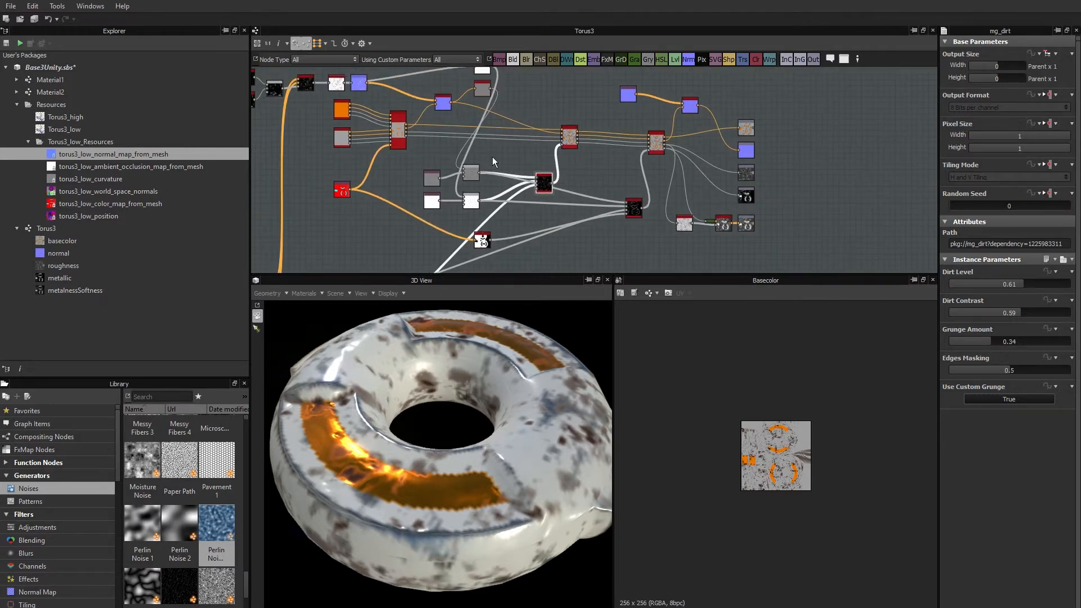
{"action": "scroll", "coordinate": [495, 160], "scroll_direction": "up", "scroll_amount": 4}
{"action": "middle_click_drag", "start_coordinate": [505, 196], "coordinate": [521, 100]}
{"action": "middle_click_drag", "start_coordinate": [663, 204], "coordinate": [645, 167]}
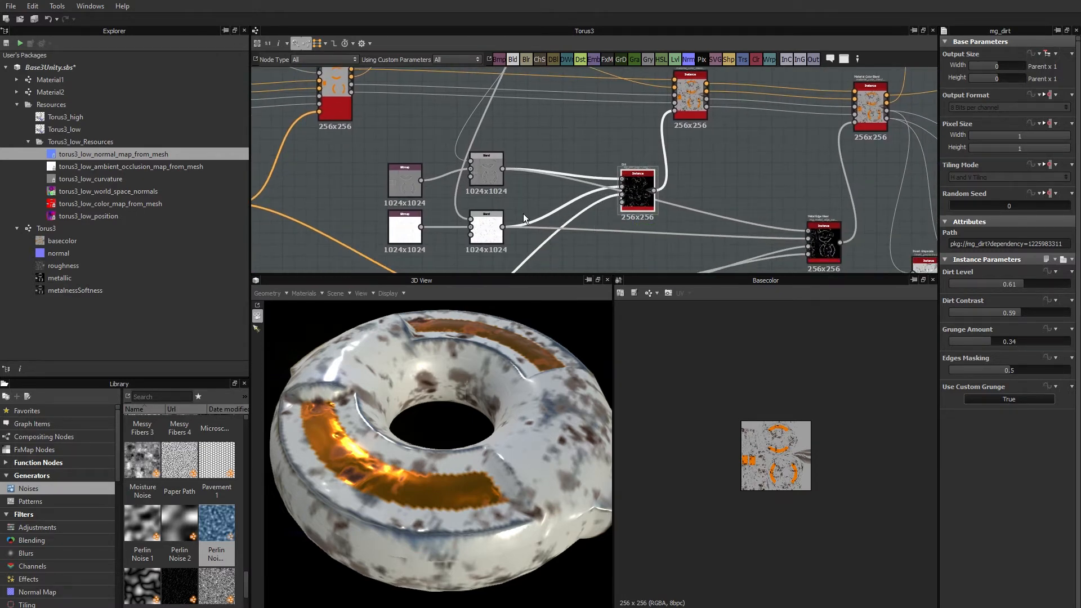
{"action": "middle_click_drag", "start_coordinate": [732, 192], "coordinate": [528, 186]}
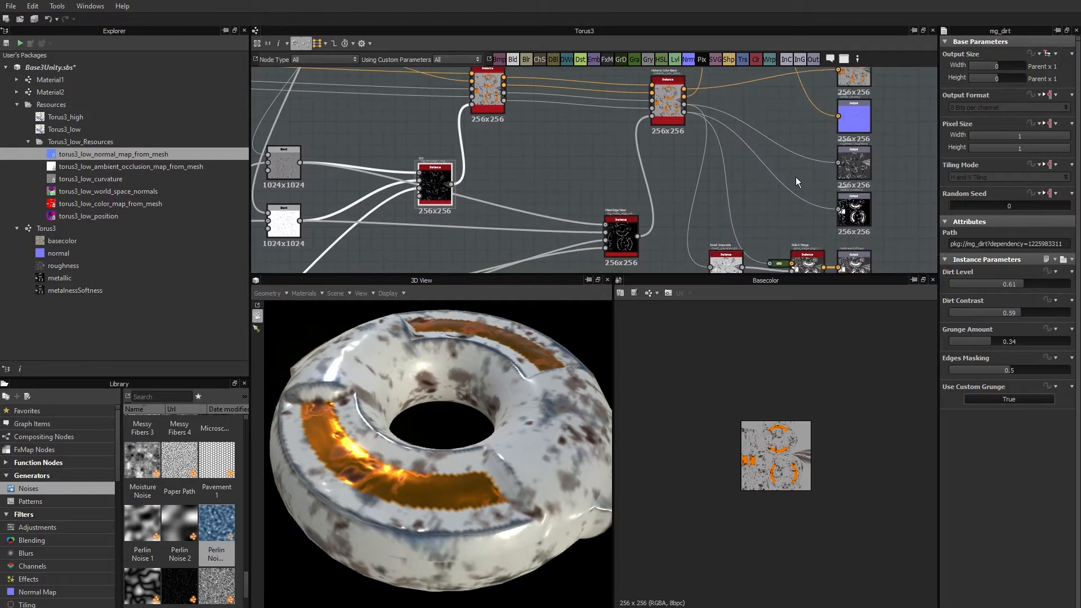
{"action": "left_click", "coordinate": [896, 178]}
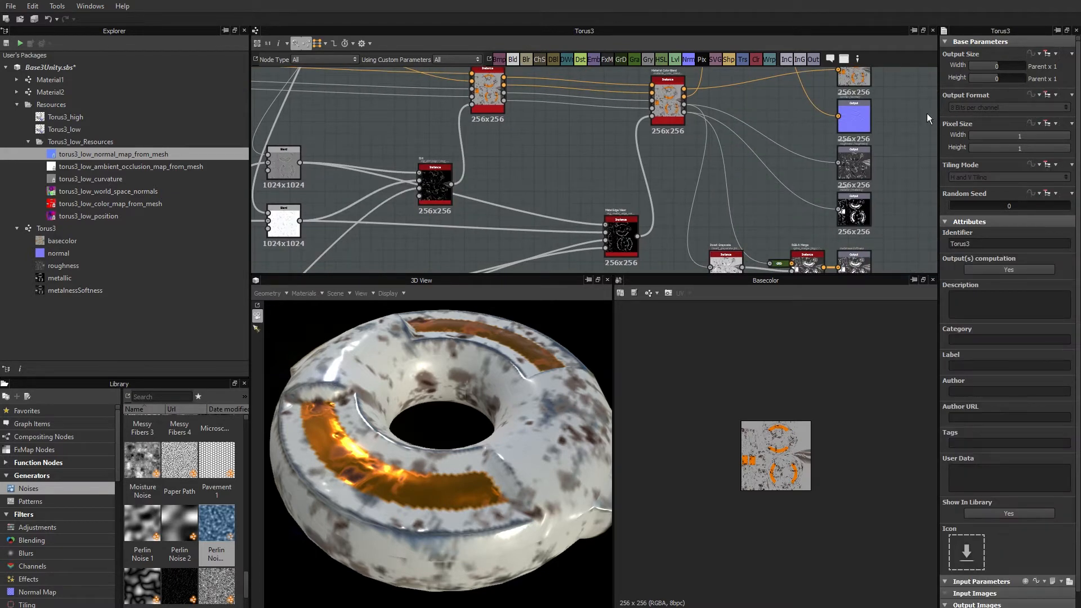
{"action": "middle_click_drag", "start_coordinate": [903, 141], "coordinate": [813, 175]}
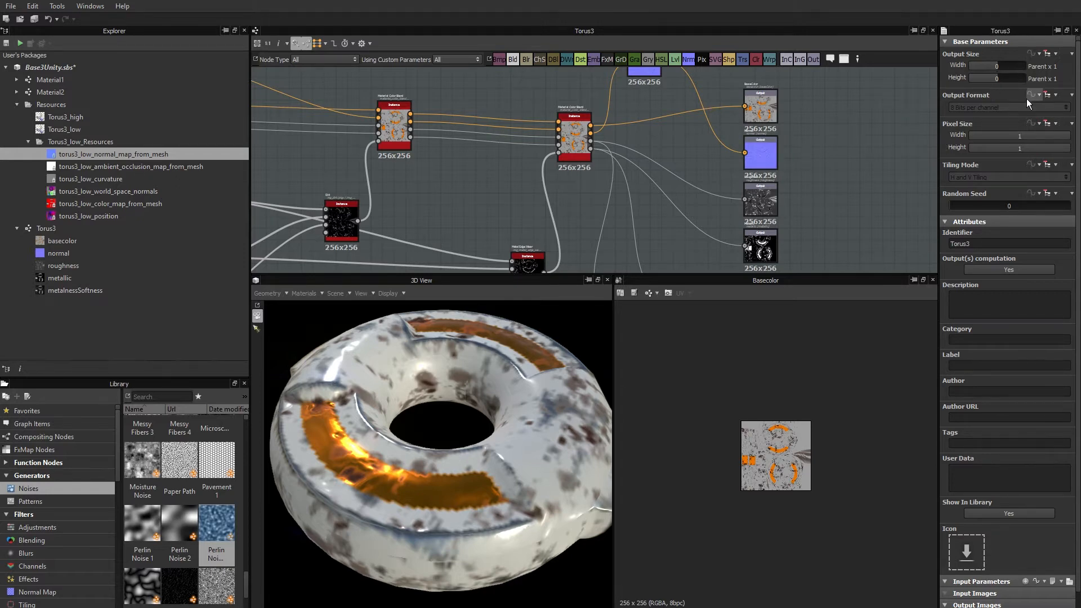
{"action": "left_click", "coordinate": [1019, 65]}
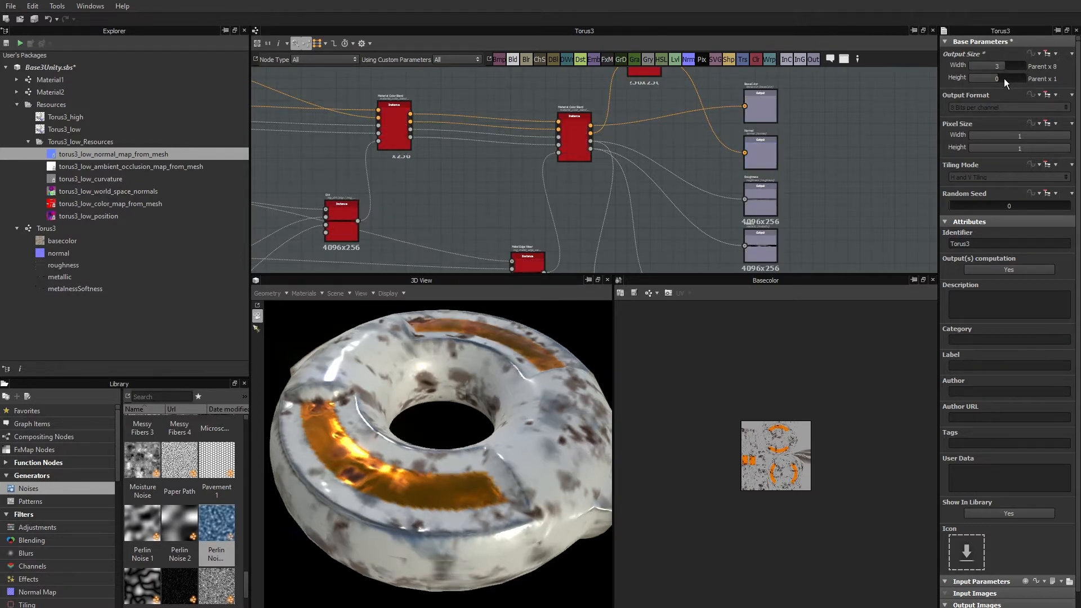
{"action": "left_click", "coordinate": [1005, 78]}
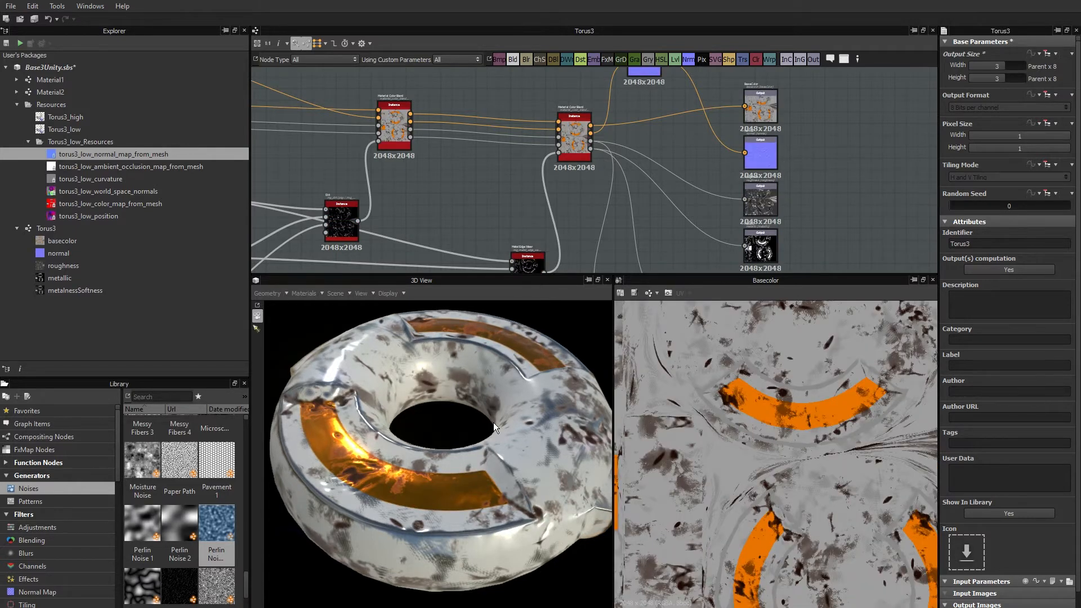
Inspect the torus surface up close, and set the Torus3 graph's output width and height to 2, giving Parent x 4.
{"action": "left_click_drag", "start_coordinate": [435, 480], "coordinate": [431, 495]}
{"action": "scroll", "coordinate": [432, 495], "scroll_direction": "up", "scroll_amount": 3}
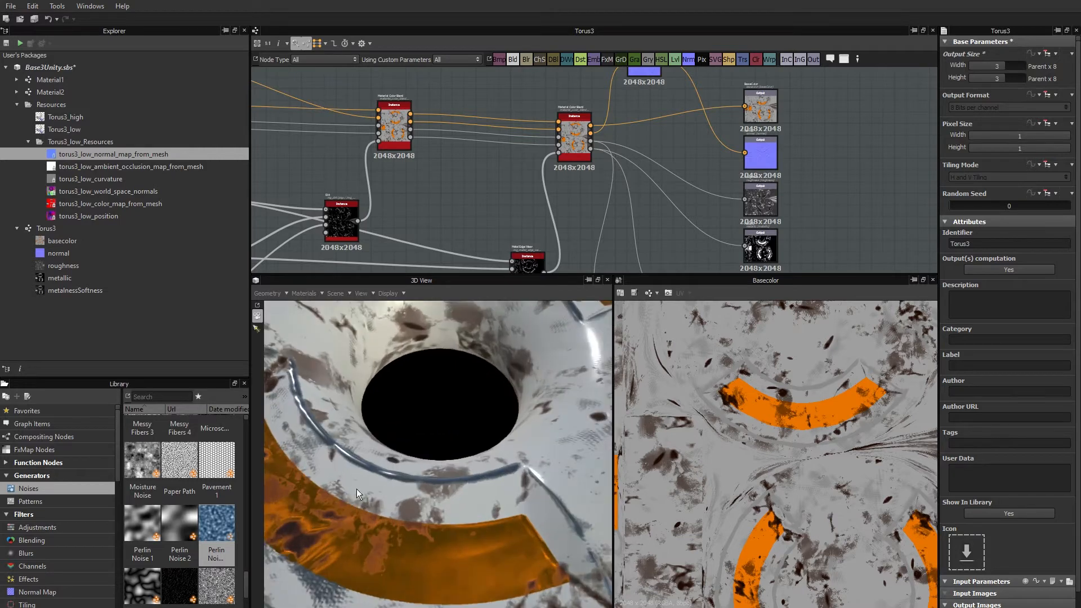
{"action": "middle_click_drag", "start_coordinate": [356, 488], "coordinate": [422, 497]}
{"action": "left_click_drag", "start_coordinate": [423, 497], "coordinate": [400, 443]}
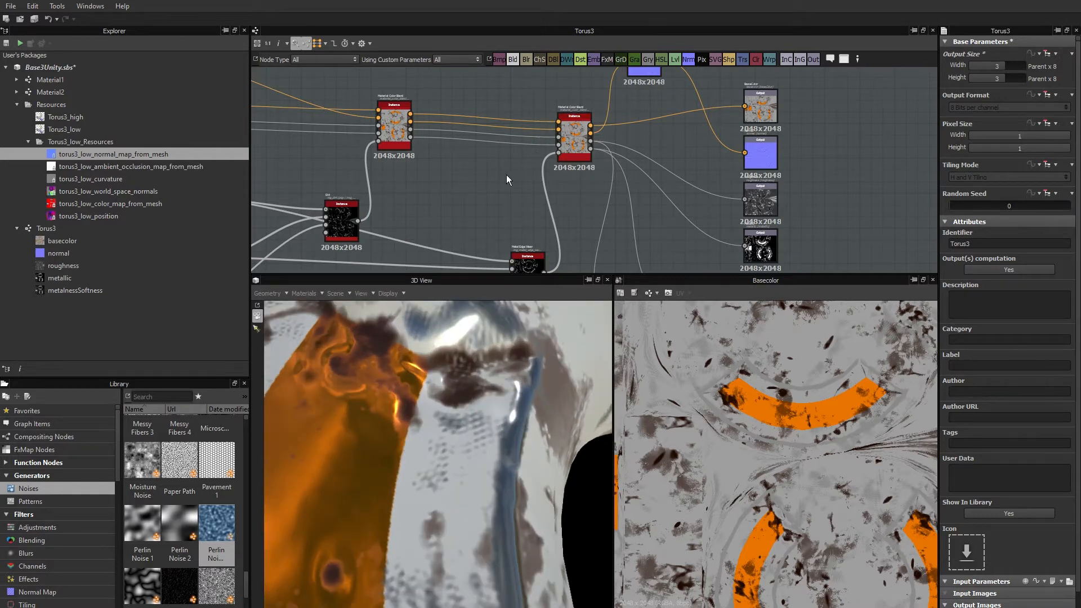
{"action": "middle_click_drag", "start_coordinate": [337, 250], "coordinate": [522, 261]}
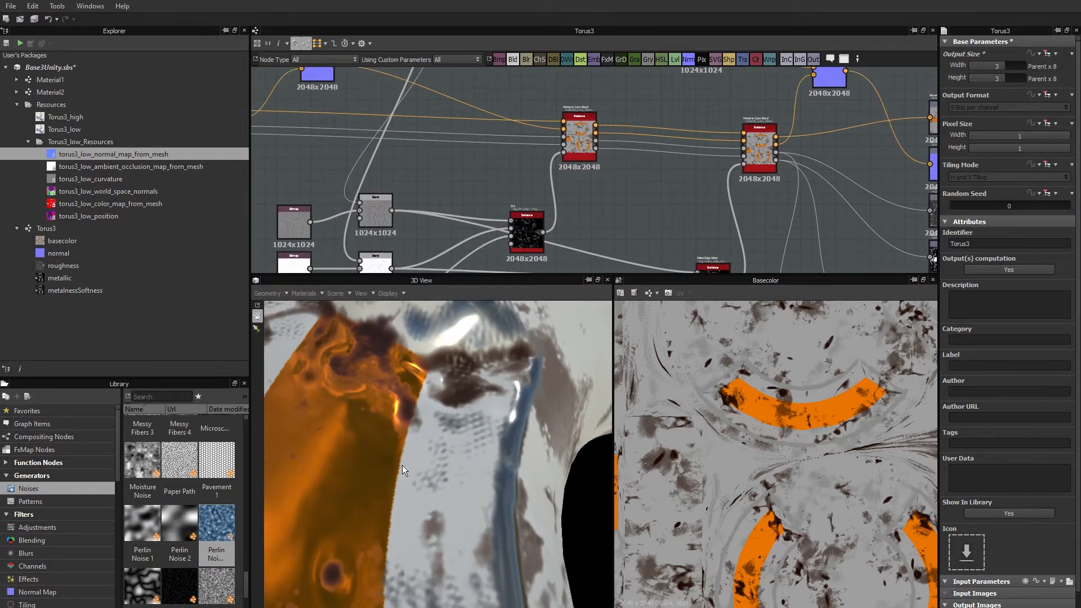
{"action": "left_click", "coordinate": [1002, 66]}
{"action": "left_click", "coordinate": [1001, 75]}
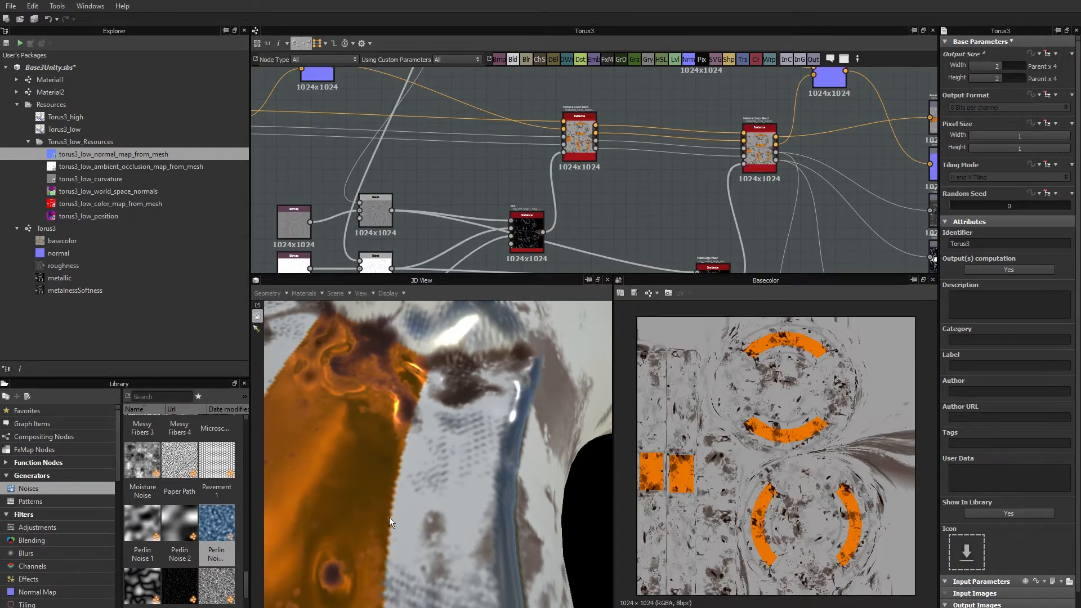
Examine the torus surface in the 3D view and the node network from the base materials to the outputs in the Torus3 graph.
{"action": "left_click_drag", "start_coordinate": [390, 517], "coordinate": [425, 509]}
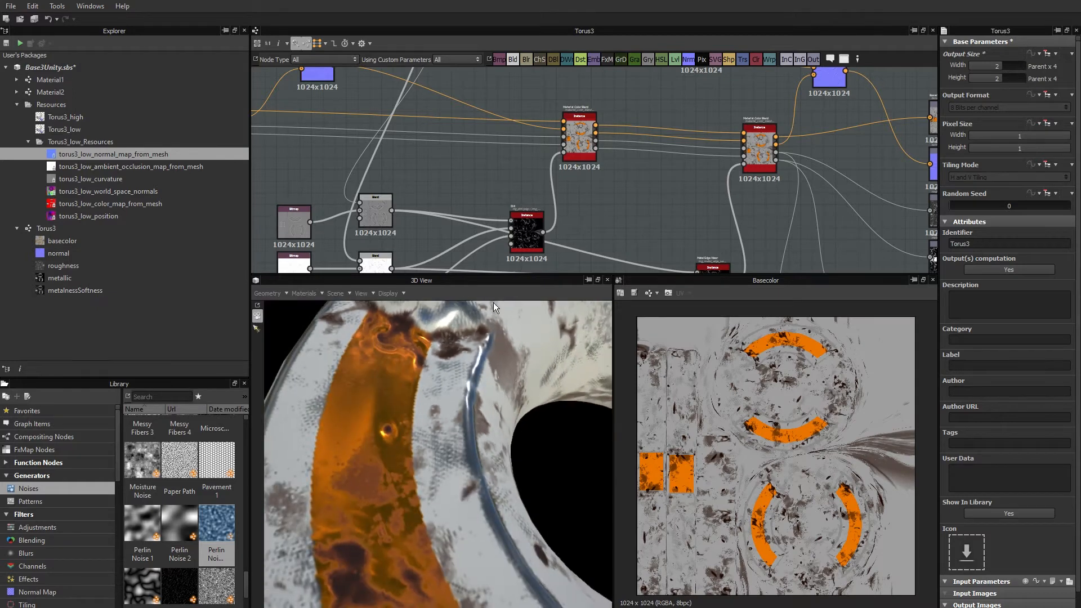
{"action": "scroll", "coordinate": [415, 167], "scroll_direction": "down", "scroll_amount": 5}
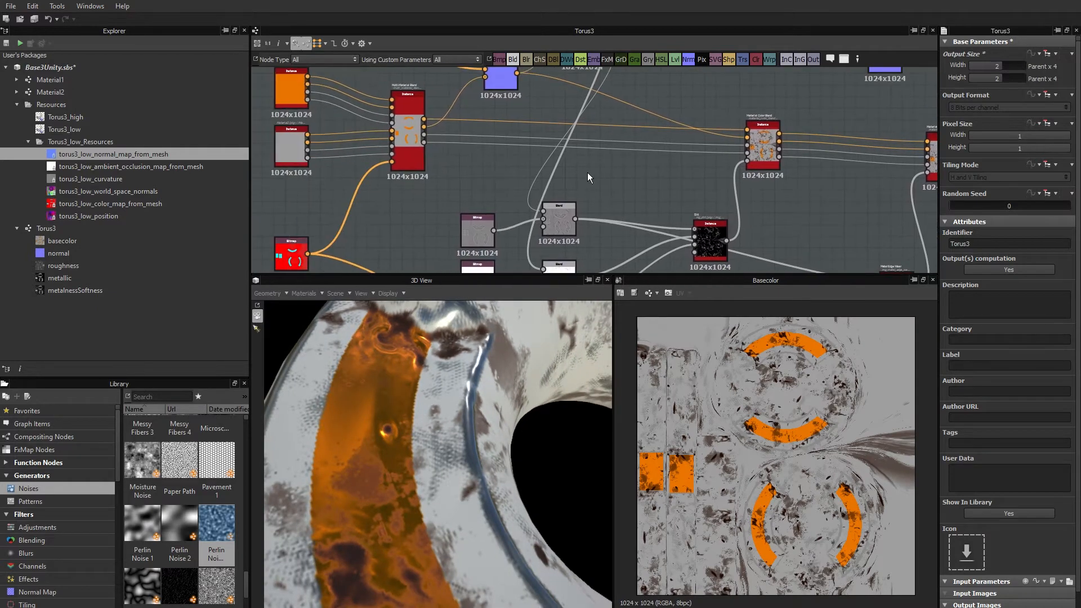
{"action": "middle_click_drag", "start_coordinate": [546, 186], "coordinate": [616, 191]}
{"action": "middle_click_drag", "start_coordinate": [476, 168], "coordinate": [533, 174]}
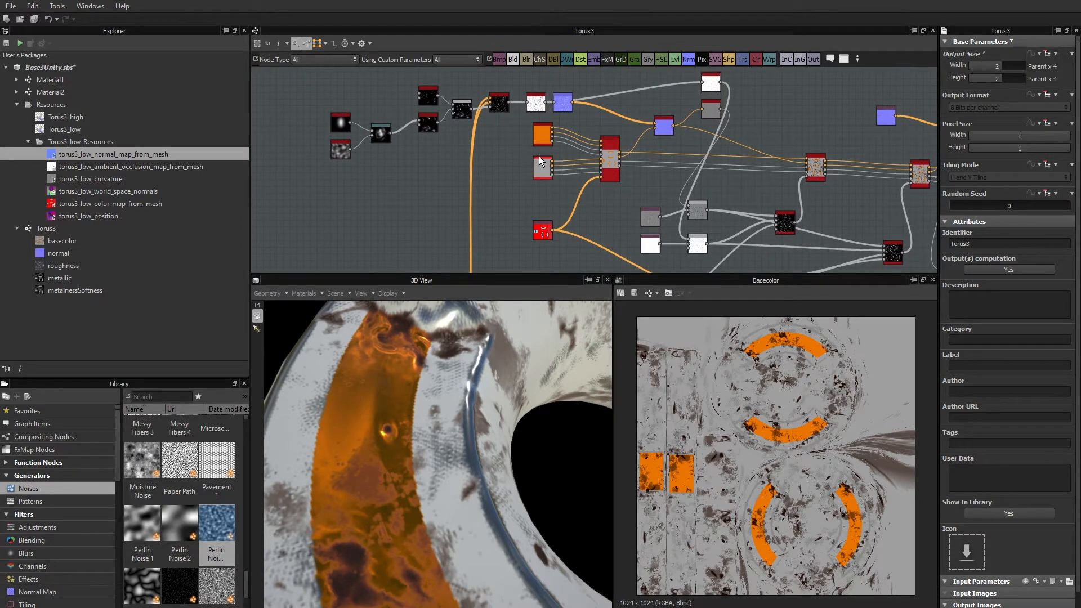
{"action": "middle_click_drag", "start_coordinate": [674, 170], "coordinate": [582, 172]}
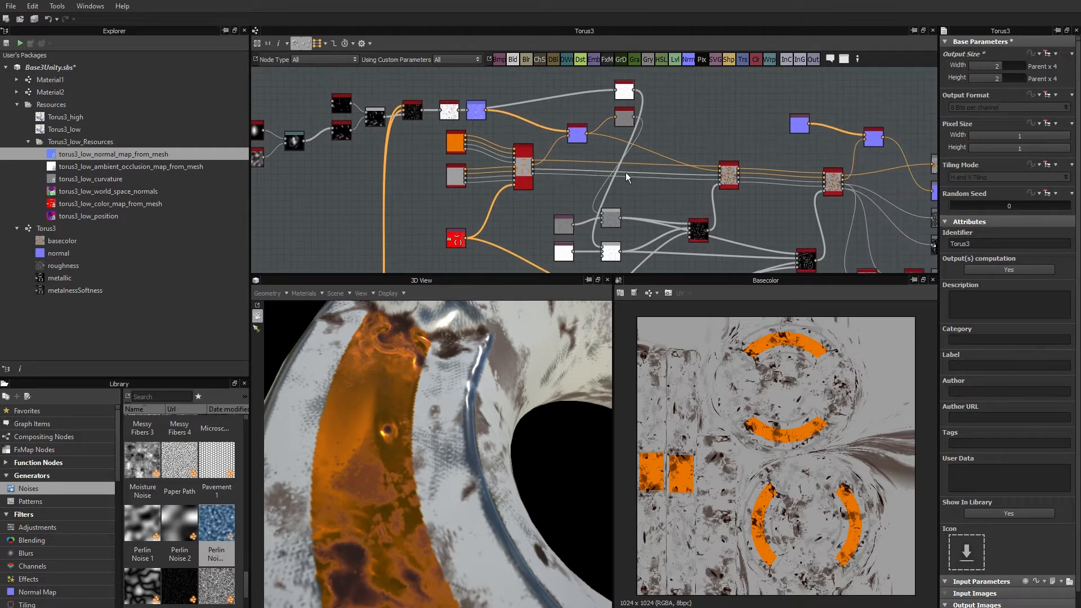
{"action": "middle_click_drag", "start_coordinate": [748, 174], "coordinate": [618, 173]}
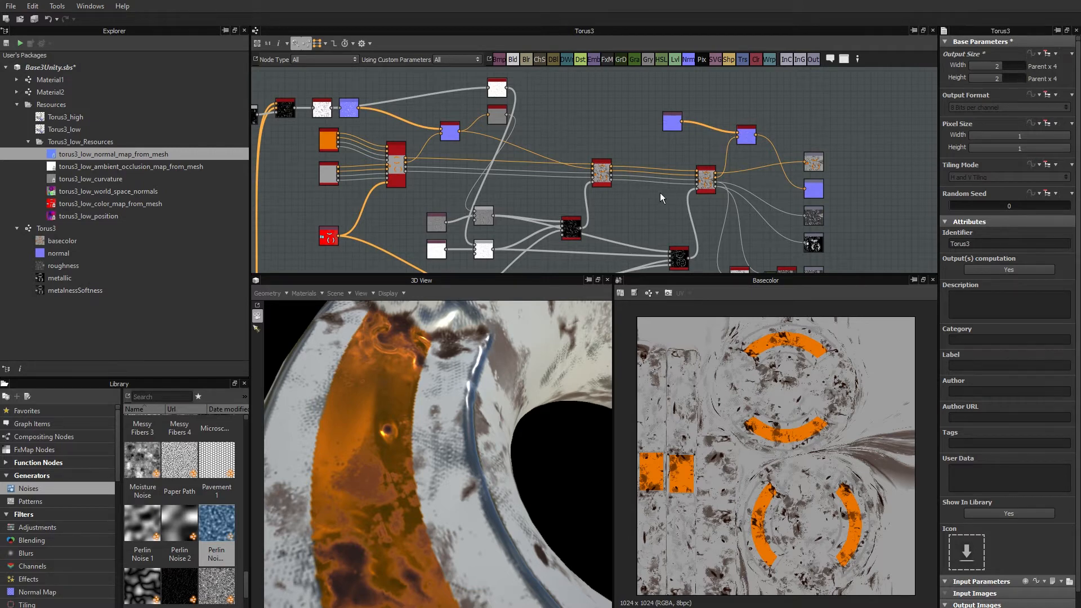
{"action": "middle_click_drag", "start_coordinate": [631, 190], "coordinate": [665, 192]}
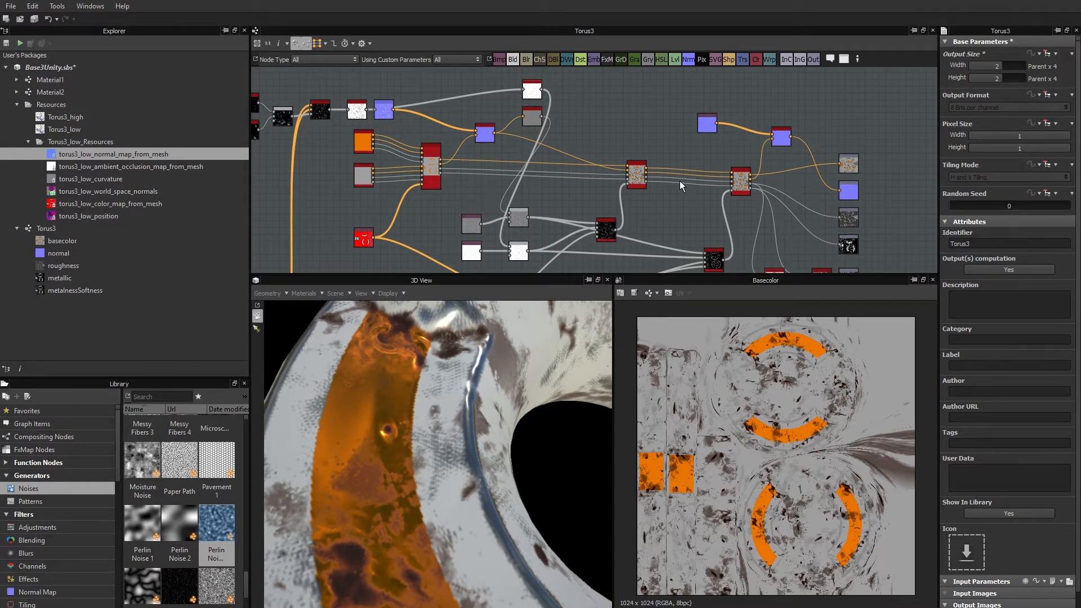
{"action": "scroll", "coordinate": [548, 412], "scroll_direction": "down", "scroll_amount": 1}
{"action": "scroll", "coordinate": [548, 412], "scroll_direction": "down", "scroll_amount": 3}
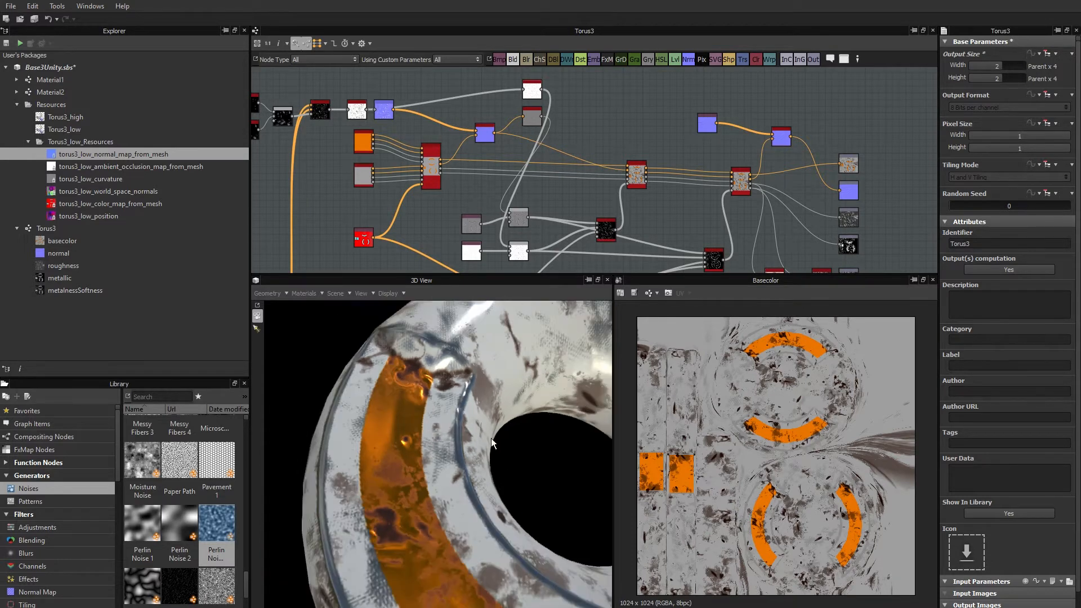
{"action": "left_click_drag", "start_coordinate": [491, 438], "coordinate": [487, 422]}
{"action": "scroll", "coordinate": [488, 422], "scroll_direction": "down", "scroll_amount": 2}
{"action": "mouse_move", "coordinate": [485, 489]}
{"action": "left_mouse_down"}
{"action": "mouse_move", "coordinate": [494, 455]}
{"action": "mouse_move", "coordinate": [478, 509]}
{"action": "left_mouse_up"}
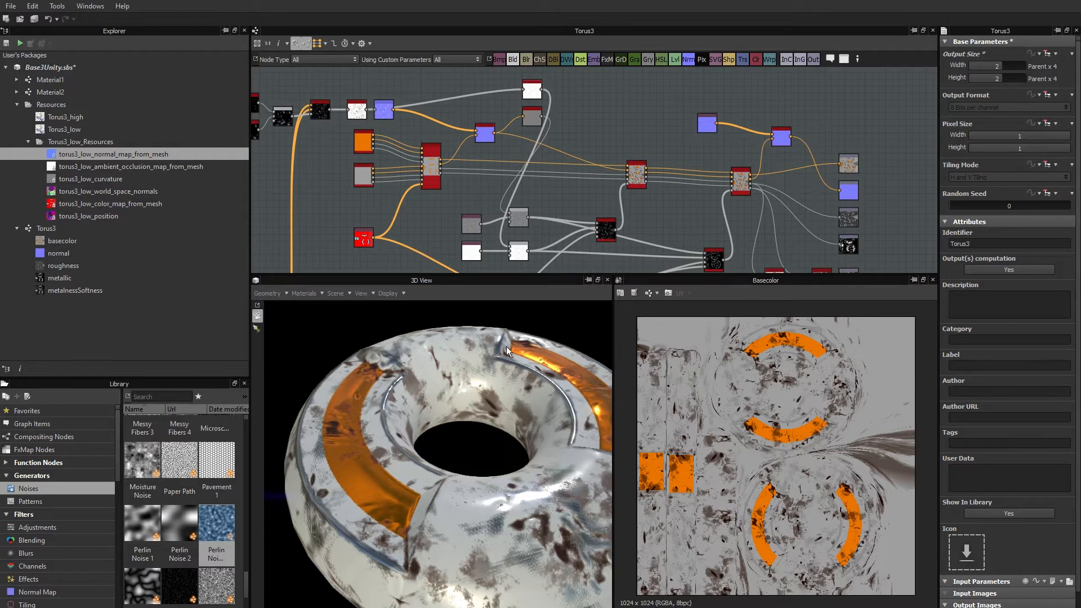
Check the resolutions of the Dirt and Metal Edge Wear nodes and of the Blend nodes feeding them.
{"action": "middle_click_drag", "start_coordinate": [557, 222], "coordinate": [585, 168]}
{"action": "middle_click_drag", "start_coordinate": [686, 197], "coordinate": [647, 187]}
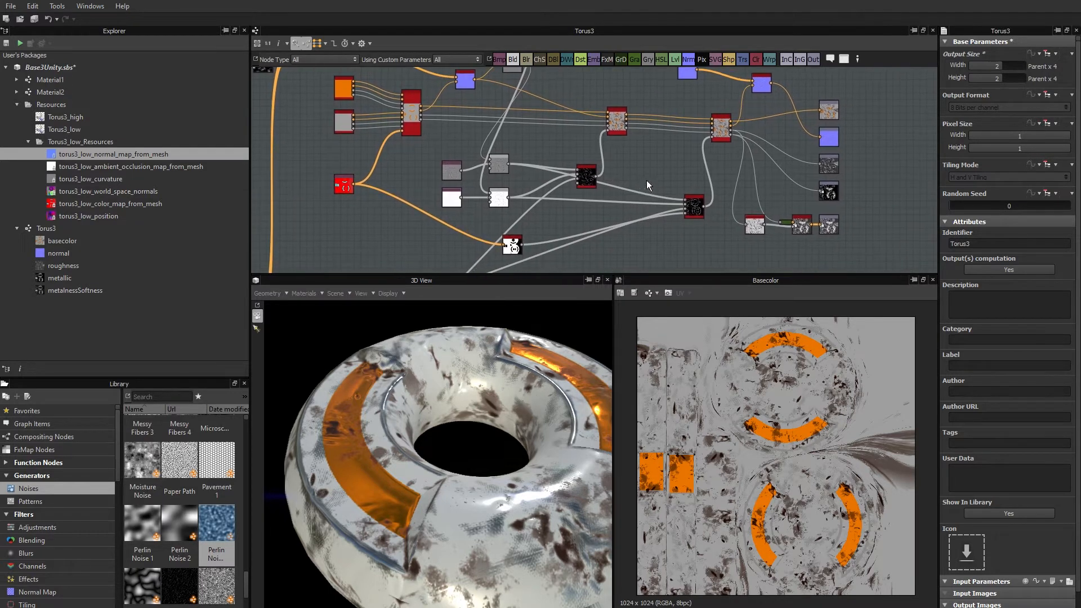
{"action": "scroll", "coordinate": [696, 175], "scroll_direction": "up", "scroll_amount": 5}
{"action": "middle_click_drag", "start_coordinate": [560, 159], "coordinate": [694, 121]}
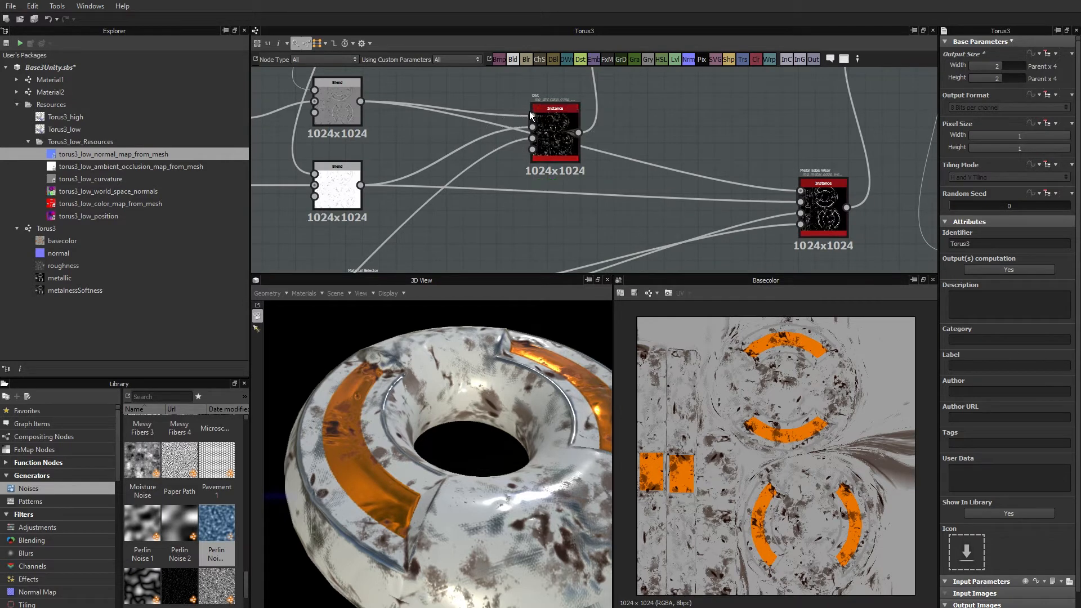
Set the Dirt Level of the Dirt node to 0.67 after trying higher and lower amounts.
{"action": "left_click", "coordinate": [569, 120]}
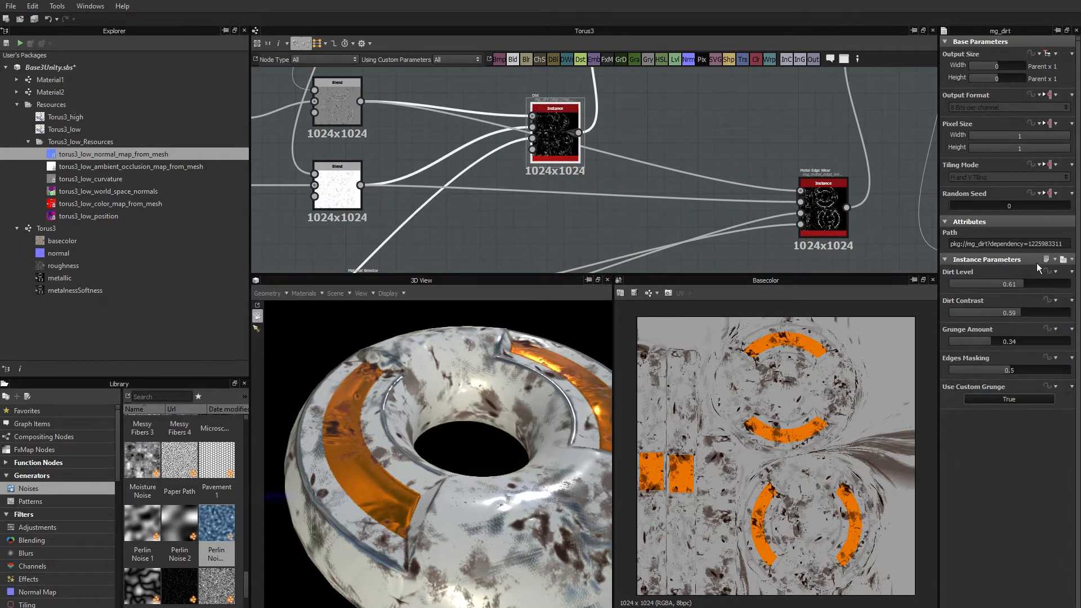
{"action": "left_click", "coordinate": [1048, 282]}
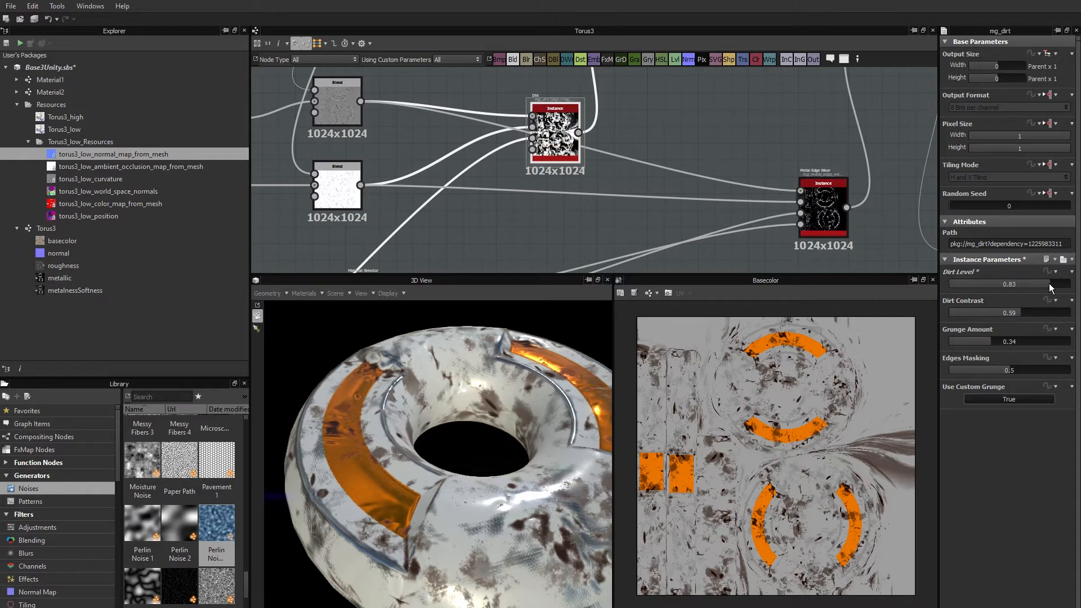
{"action": "left_click", "coordinate": [974, 287]}
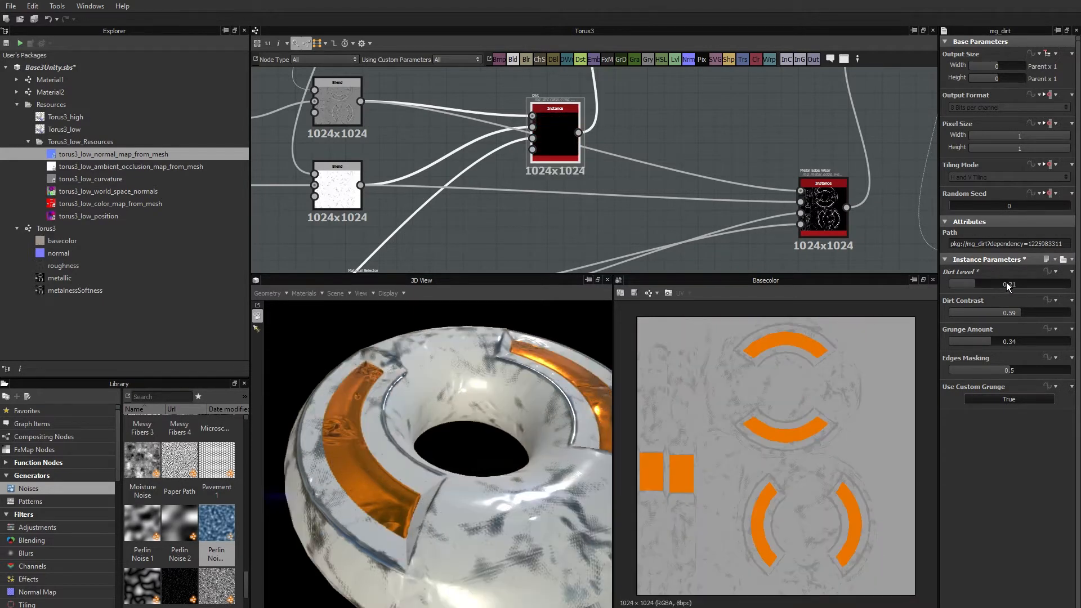
{"action": "left_click", "coordinate": [1030, 282]}
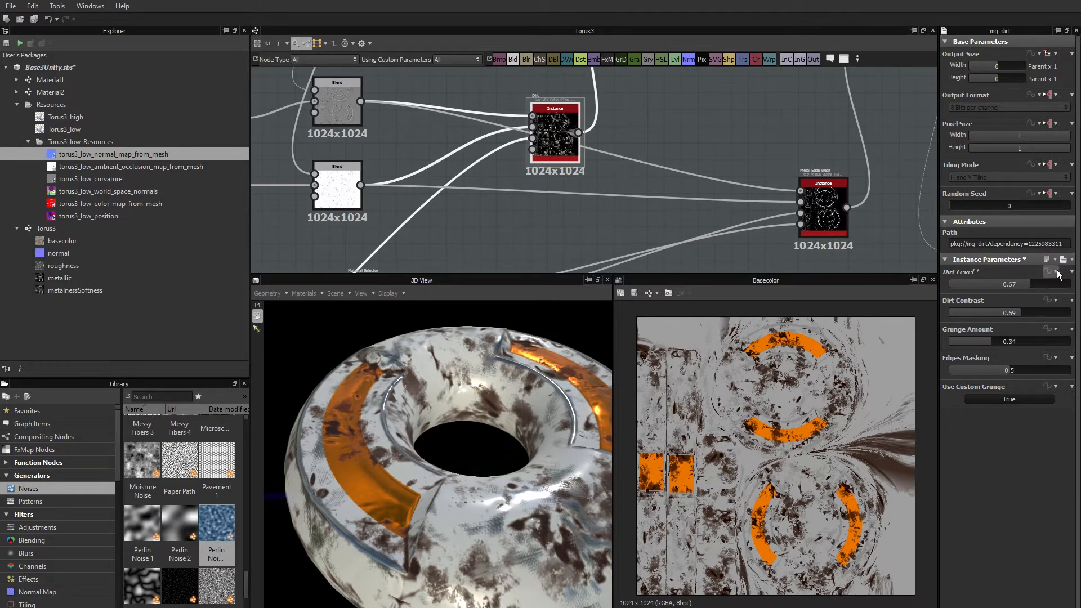
Expose the Dirt node's Dirt Level parameter as a graph input named dirt_level.
{"action": "left_click", "coordinate": [1050, 272]}
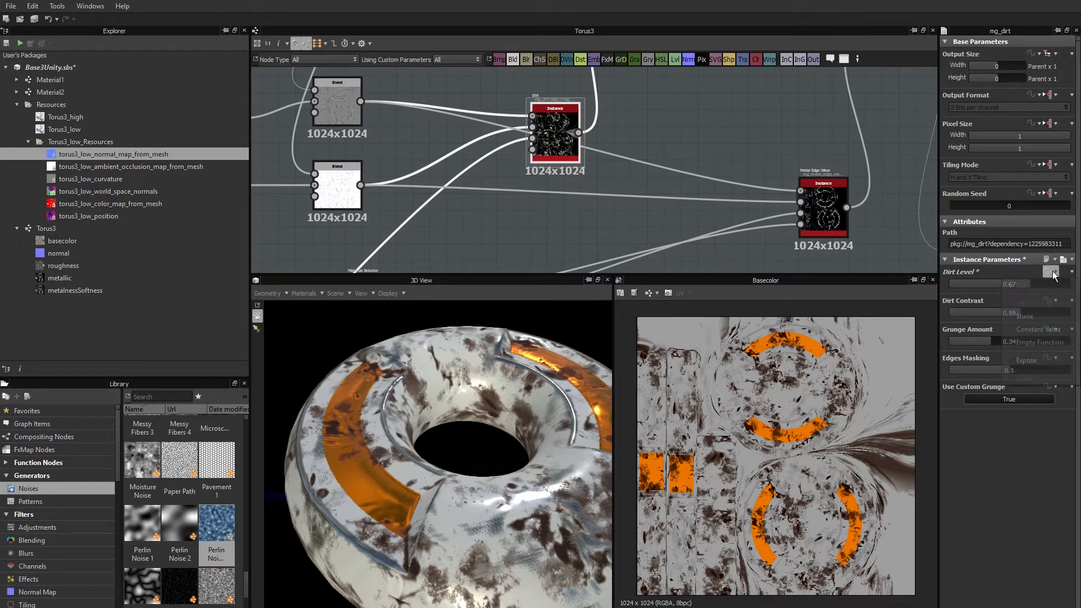
{"action": "left_click", "coordinate": [1025, 360]}
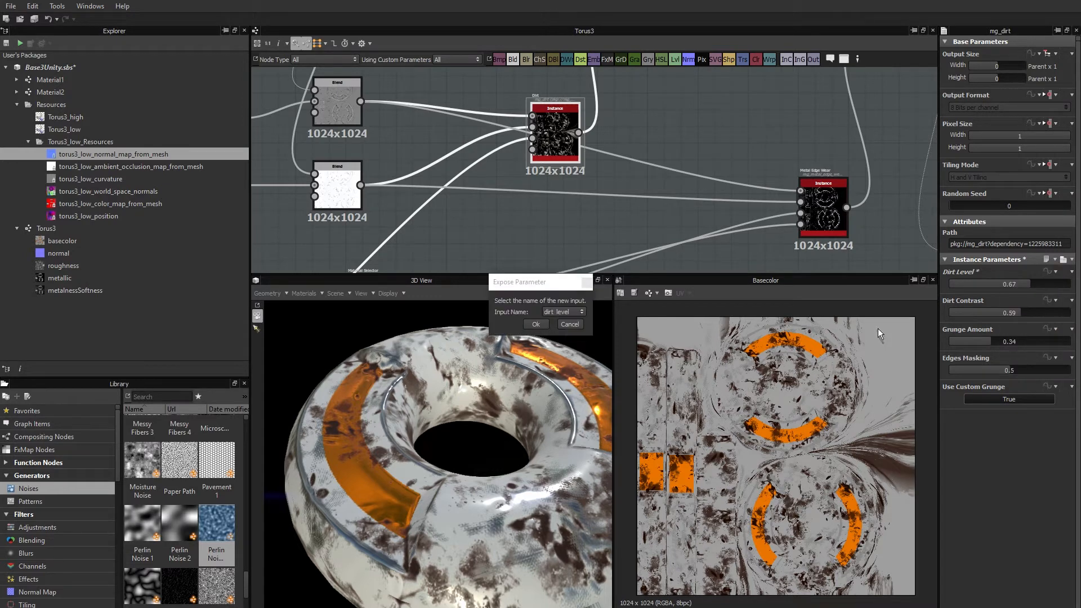
{"action": "left_click", "coordinate": [558, 310]}
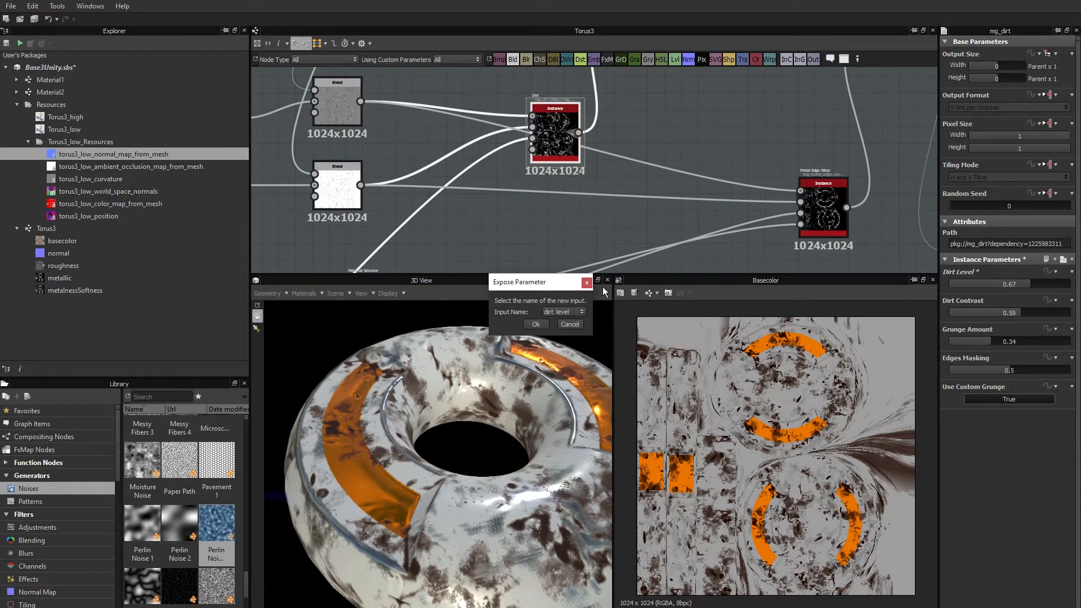
{"action": "left_click", "coordinate": [536, 324]}
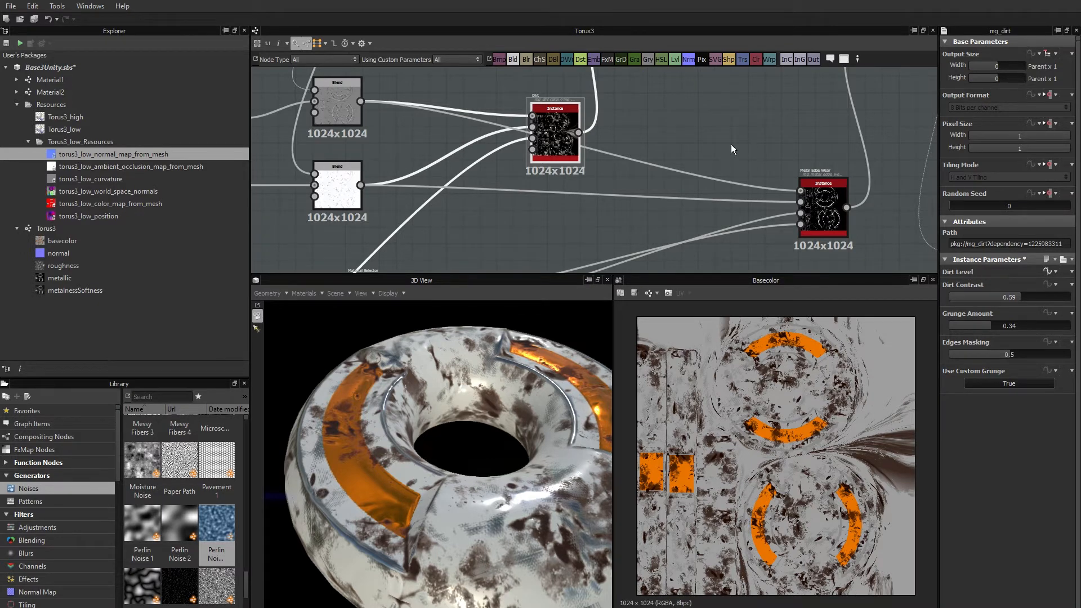
Examine the label, default, range and clamp settings of the exposed Dirt Level input in the Torus3 graph's parameters.
{"action": "left_click", "coordinate": [686, 132]}
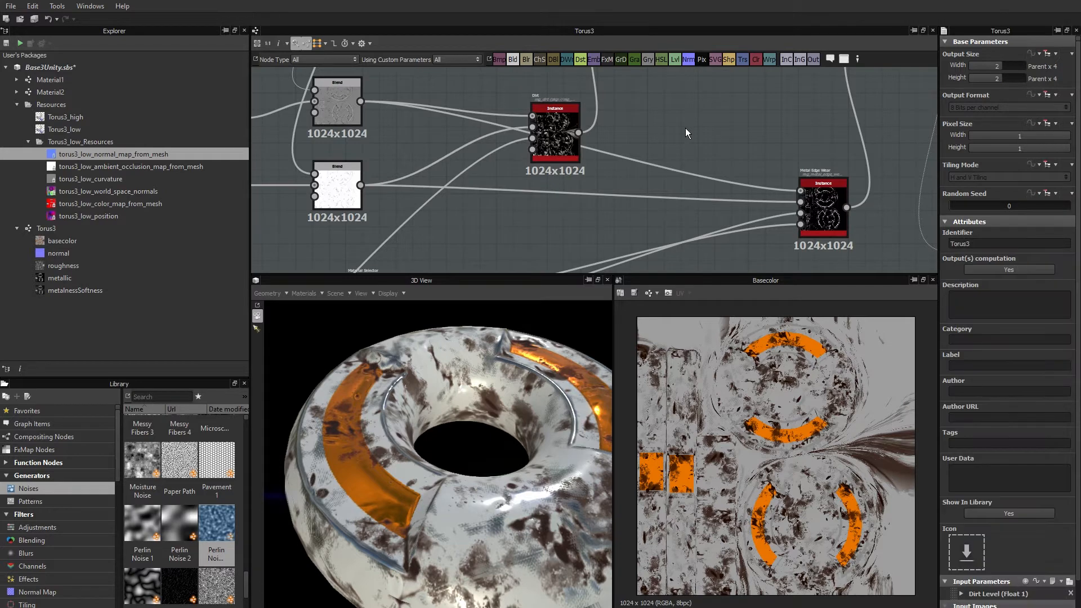
{"action": "scroll", "coordinate": [993, 401], "scroll_direction": "down", "scroll_amount": 1}
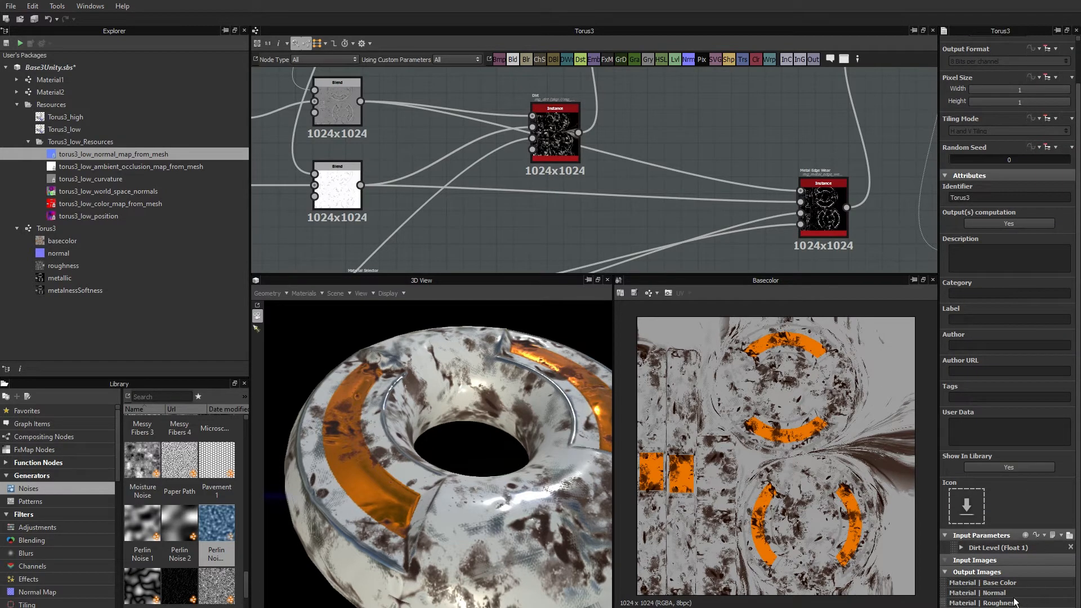
{"action": "left_click", "coordinate": [961, 551]}
{"action": "scroll", "coordinate": [991, 394], "scroll_direction": "down", "scroll_amount": 4}
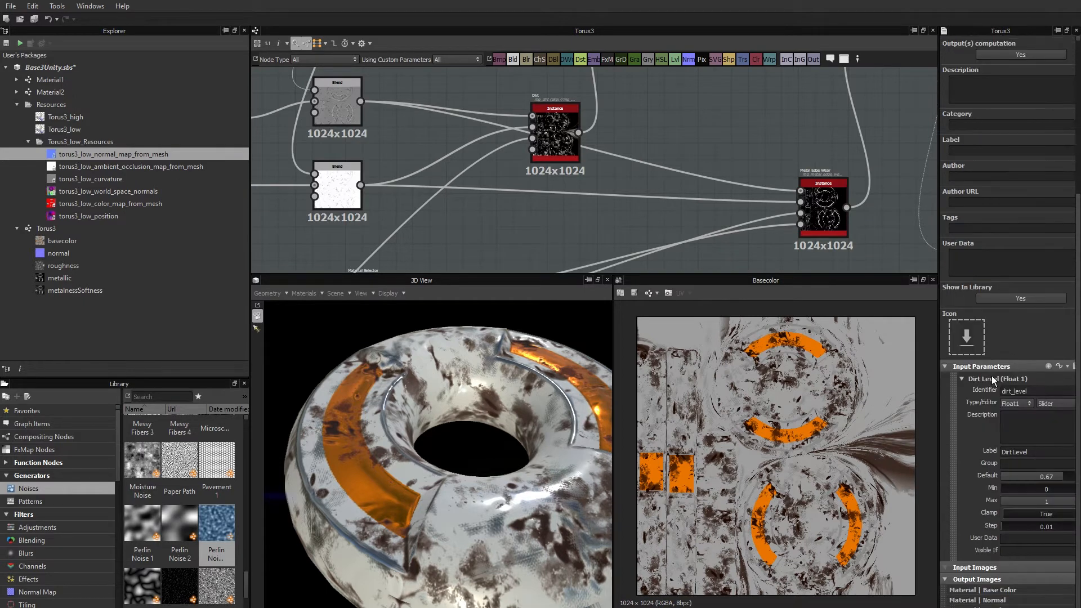
{"action": "left_click_drag", "start_coordinate": [936, 394], "coordinate": [910, 396]}
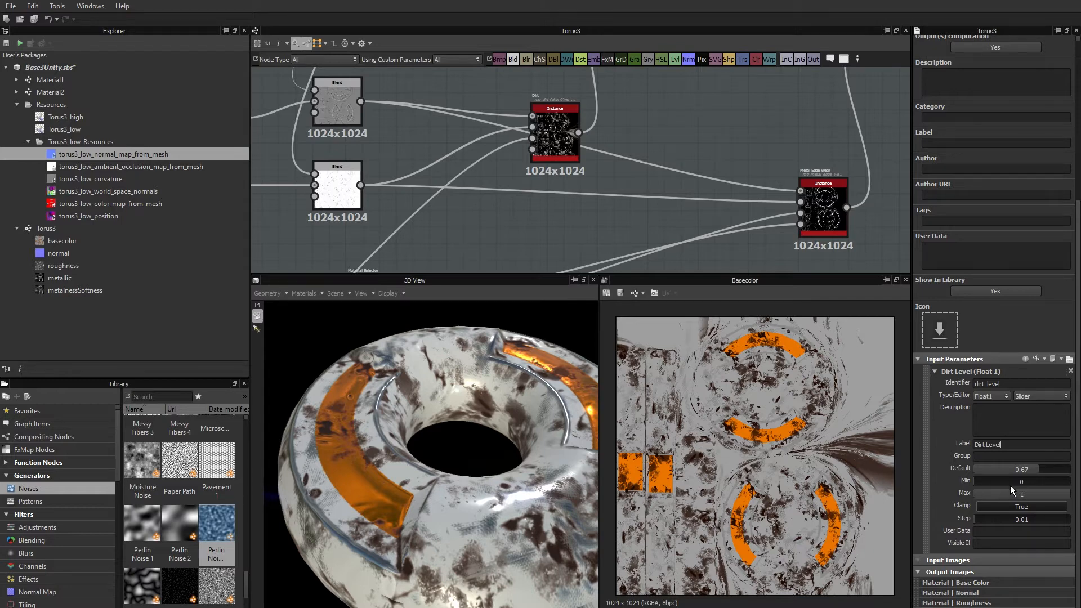
{"action": "left_click_drag", "start_coordinate": [999, 482], "coordinate": [1011, 482]}
{"action": "left_click", "coordinate": [936, 371]}
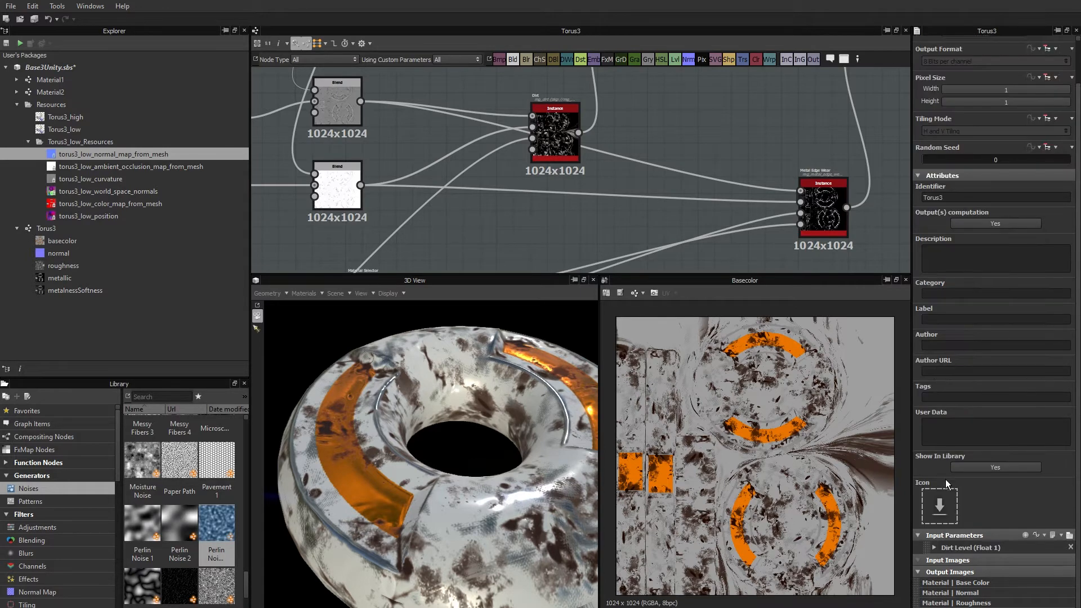
Expose the Metal Edge Wear node's Wear Level parameter as a graph input named wear_level.
{"action": "middle_click_drag", "start_coordinate": [683, 209], "coordinate": [566, 213]}
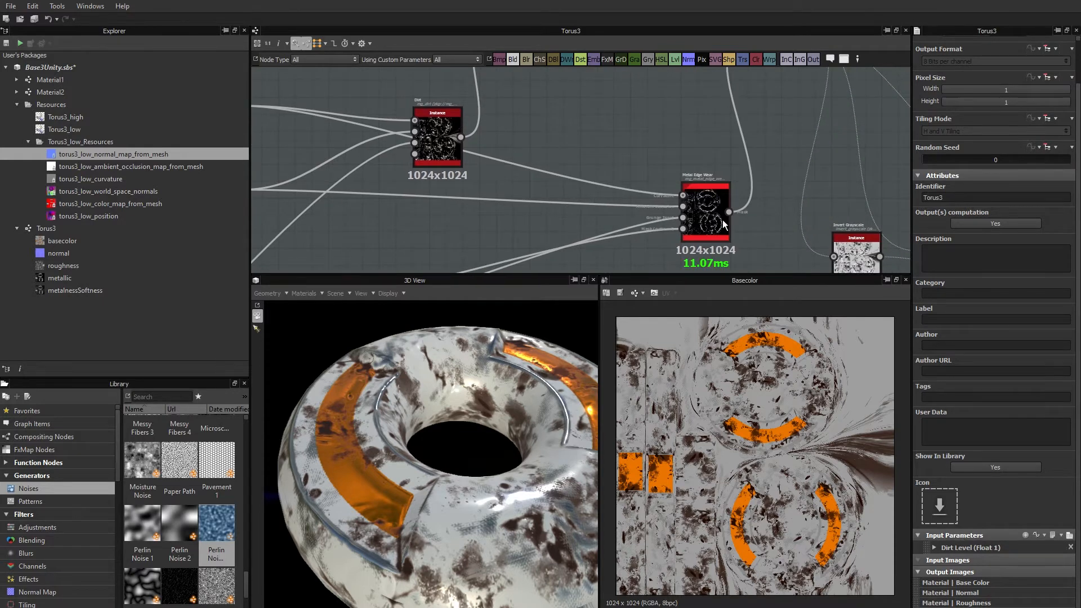
{"action": "scroll", "coordinate": [722, 219], "scroll_direction": "up", "scroll_amount": 4}
{"action": "left_click", "coordinate": [691, 198]}
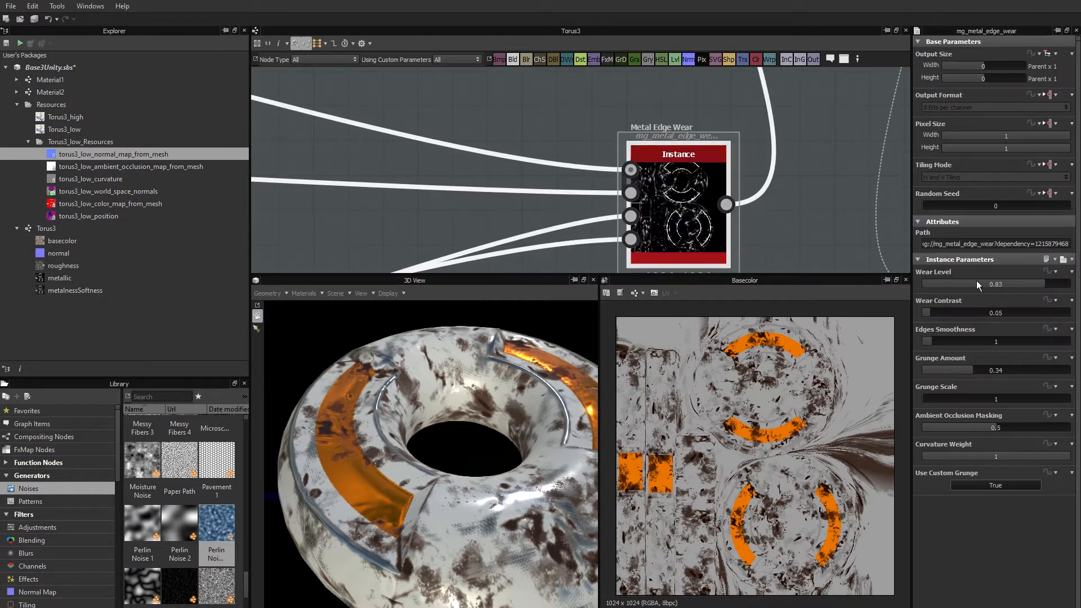
{"action": "left_click", "coordinate": [1048, 272]}
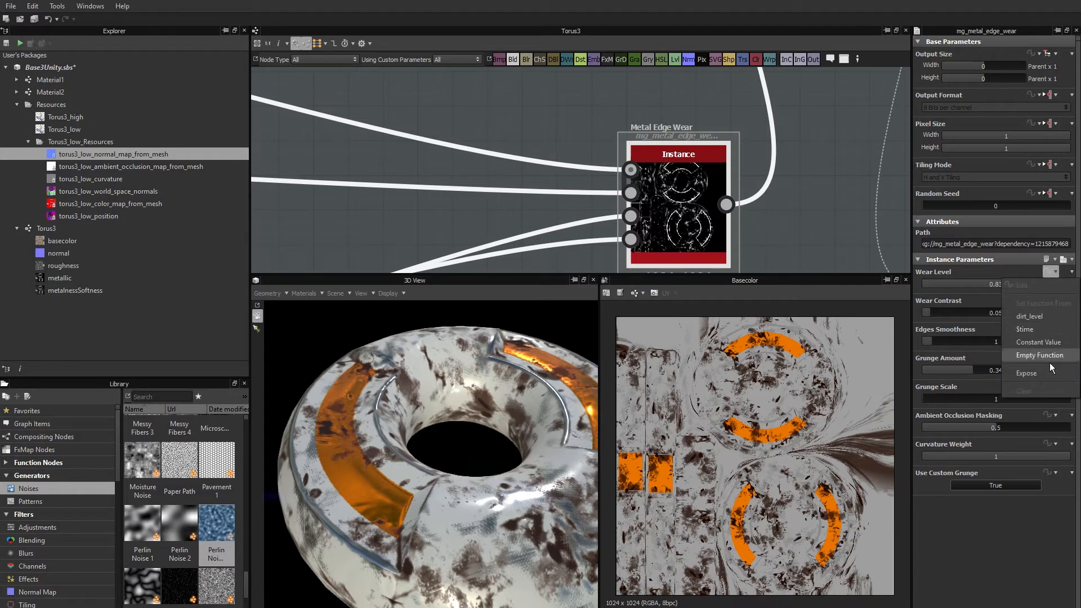
{"action": "left_click", "coordinate": [1035, 373]}
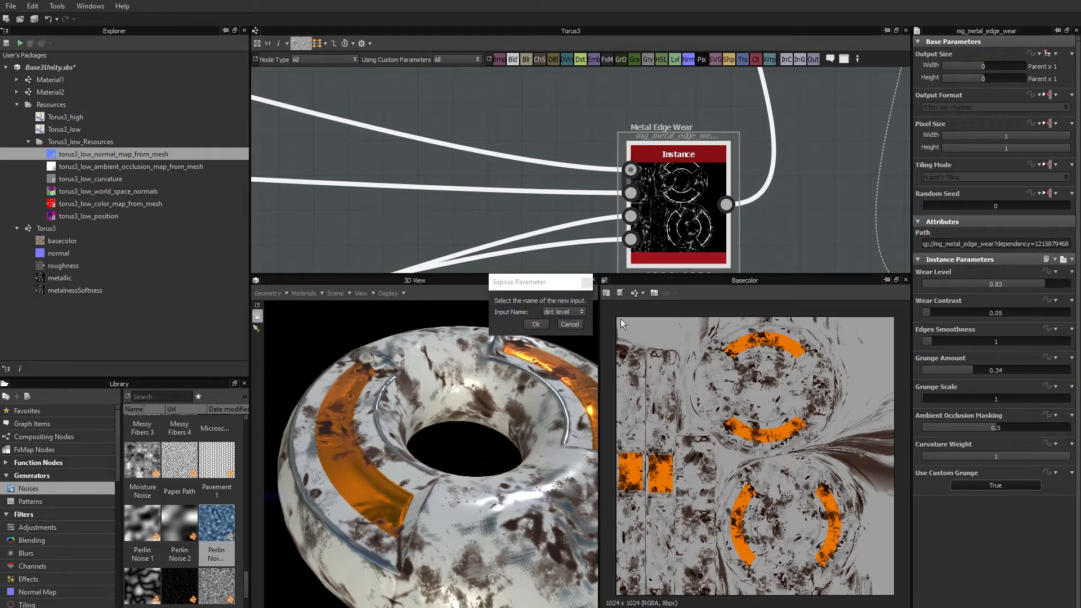
{"action": "left_click", "coordinate": [564, 311]}
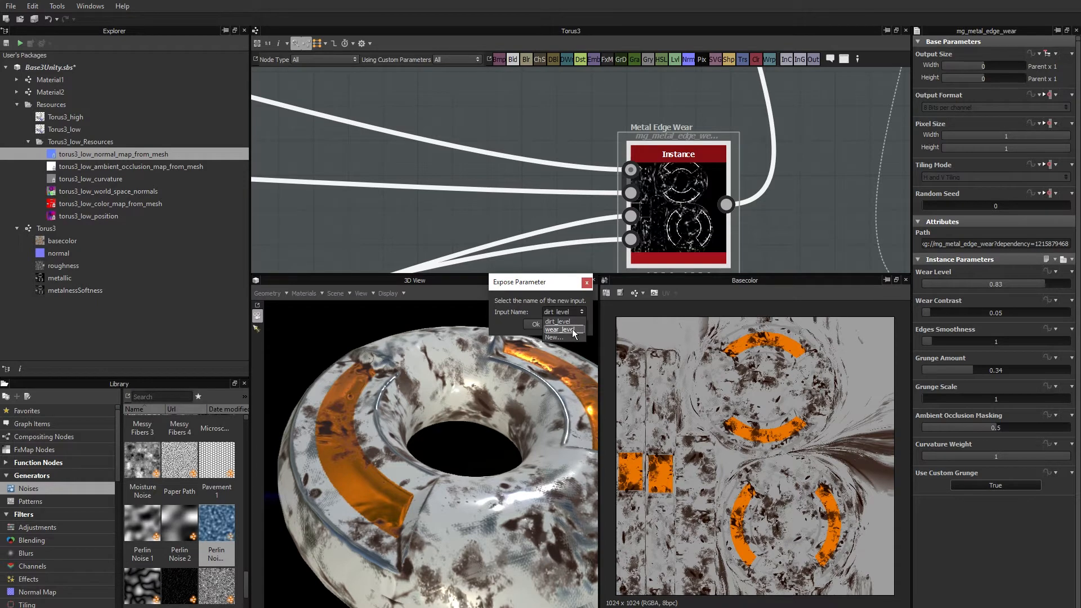
{"action": "left_click", "coordinate": [537, 324]}
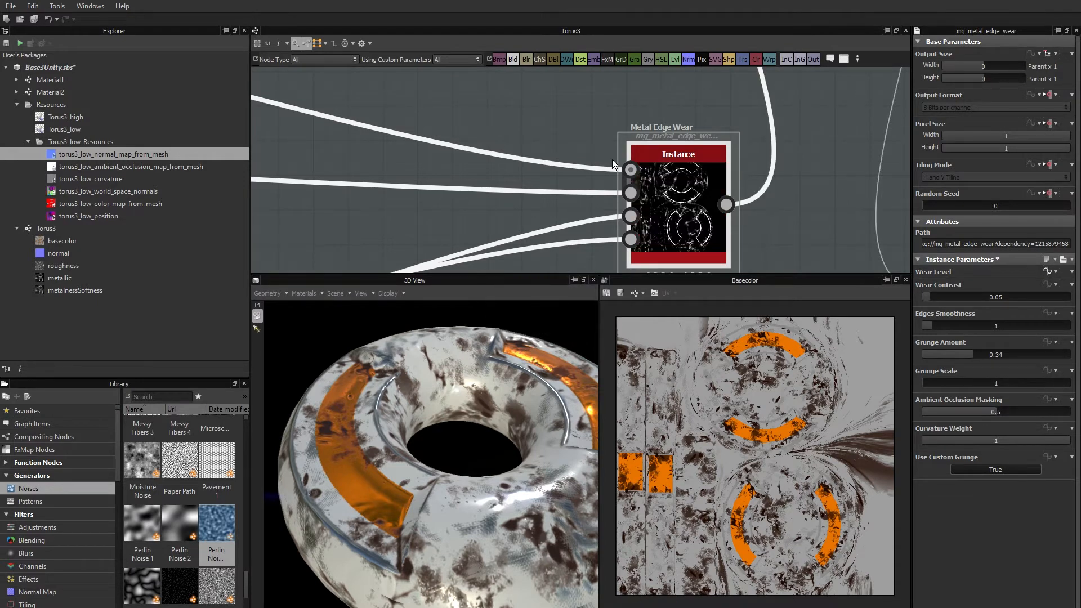
Expose the Mask Random parameter of the upper Tile Random node as a new graph input named impacts.
{"action": "scroll", "coordinate": [609, 163], "scroll_direction": "down", "scroll_amount": 5}
{"action": "scroll", "coordinate": [605, 167], "scroll_direction": "down", "scroll_amount": 6}
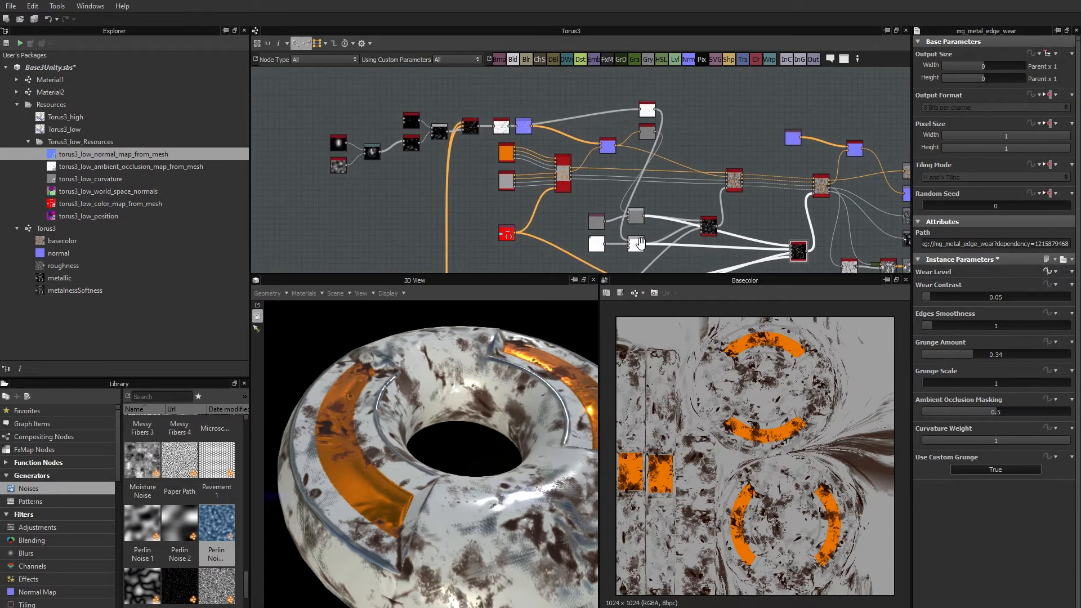
{"action": "middle_click_drag", "start_coordinate": [445, 240], "coordinate": [544, 239]}
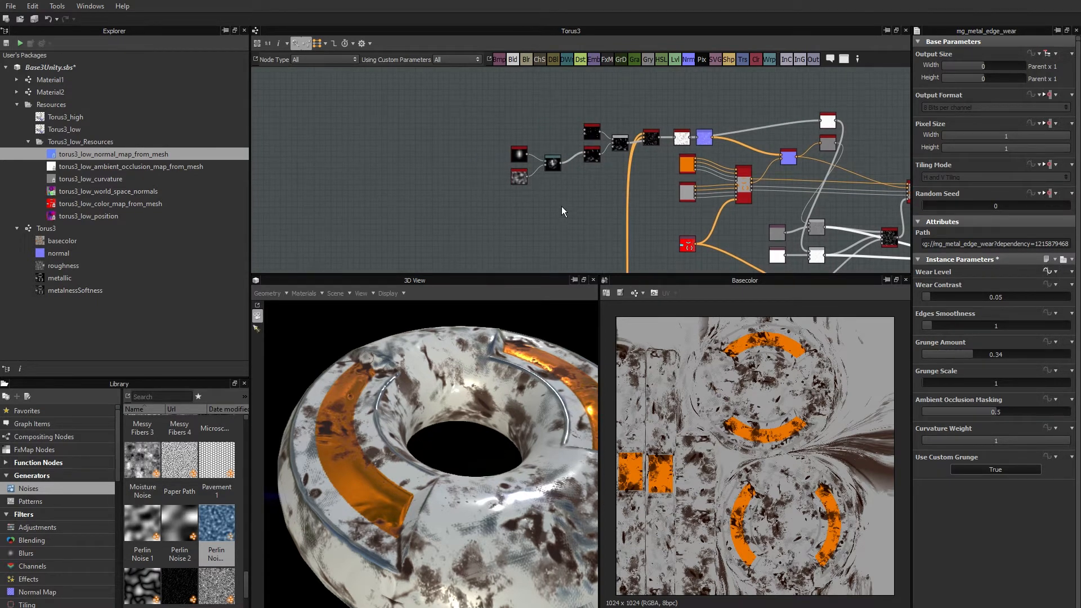
{"action": "scroll", "coordinate": [630, 181], "scroll_direction": "up", "scroll_amount": 8}
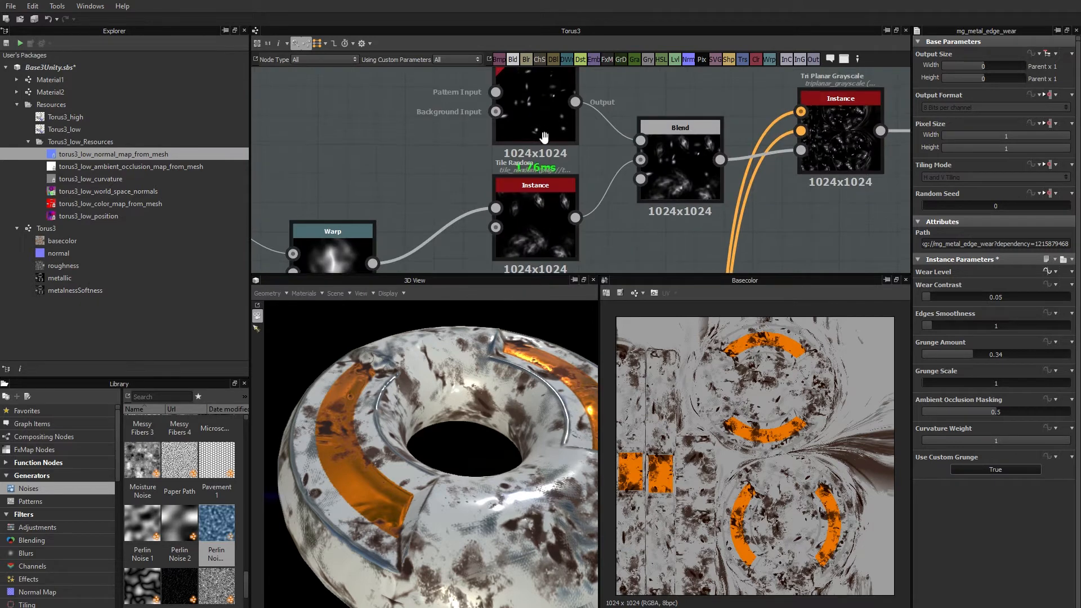
{"action": "middle_click_drag", "start_coordinate": [544, 136], "coordinate": [510, 140]}
{"action": "left_click", "coordinate": [509, 140]}
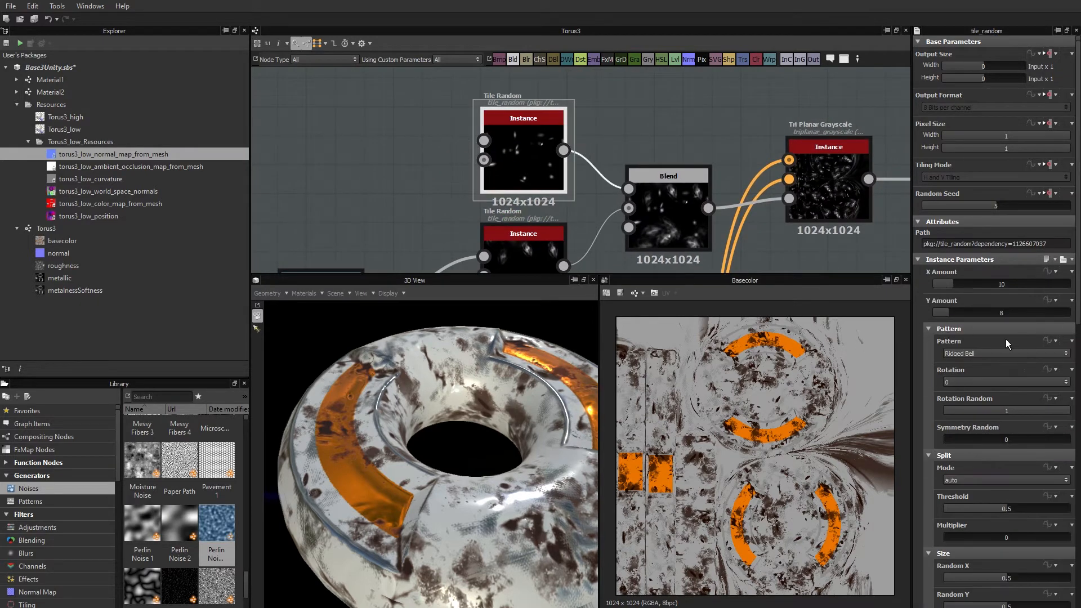
{"action": "scroll", "coordinate": [1004, 341], "scroll_direction": "down", "scroll_amount": 10}
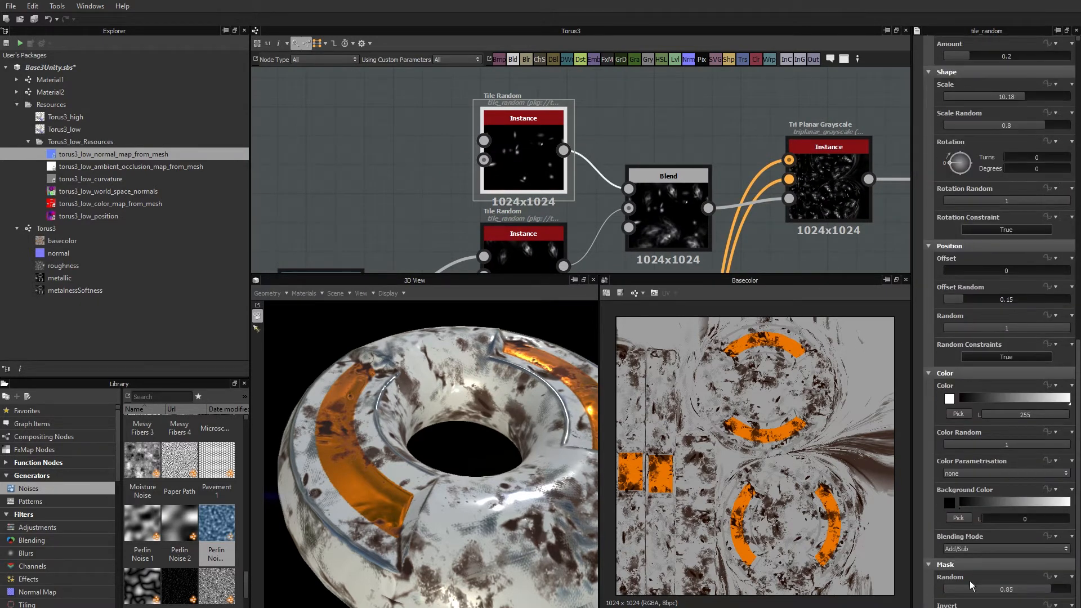
{"action": "left_click", "coordinate": [1051, 576]}
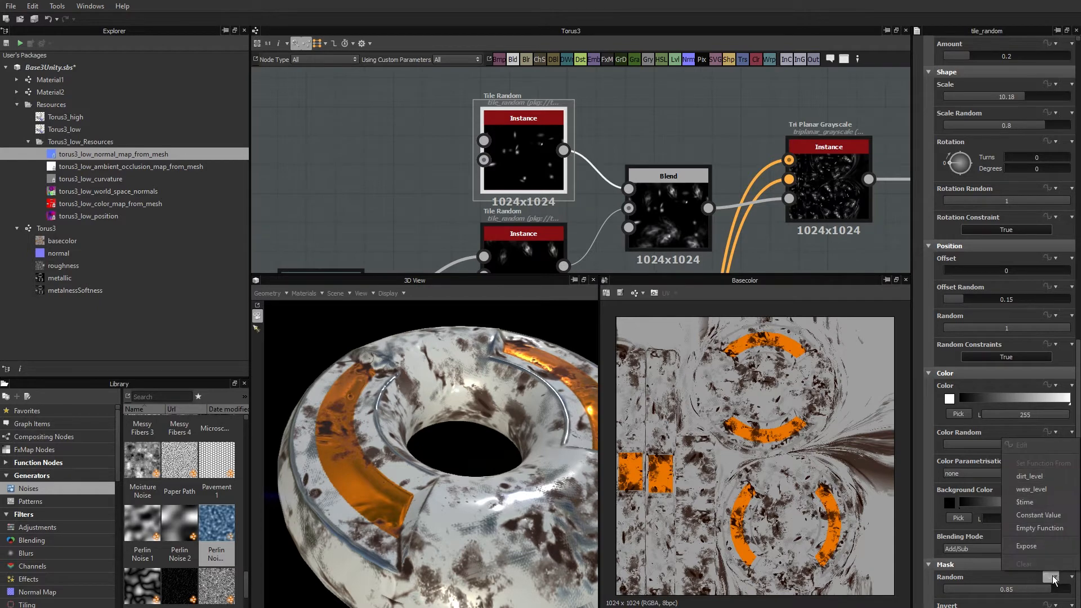
{"action": "left_click", "coordinate": [1035, 544]}
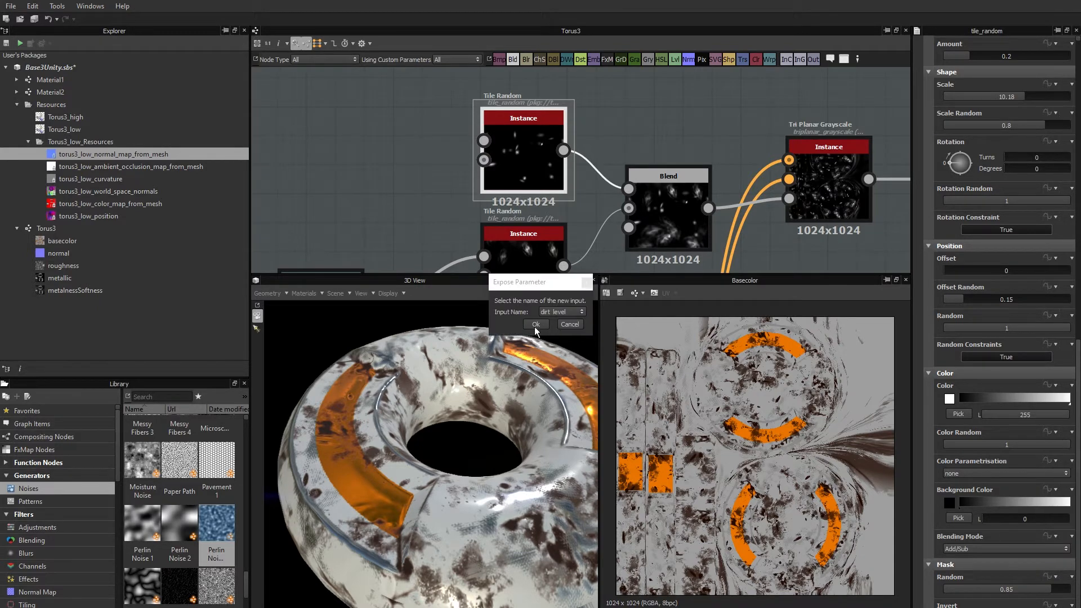
{"action": "left_click", "coordinate": [552, 312]}
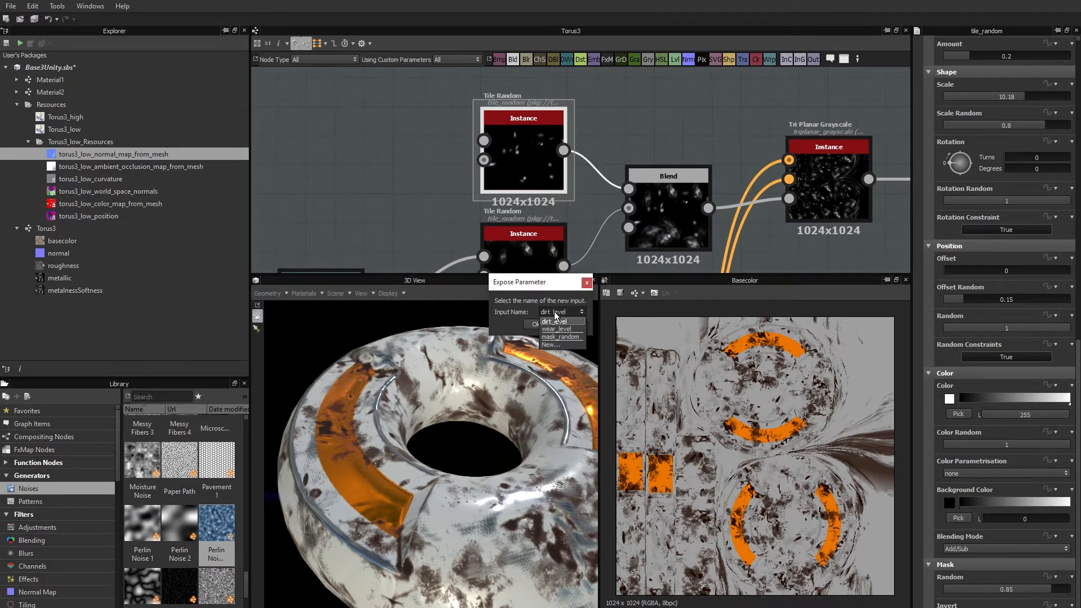
{"action": "left_click", "coordinate": [552, 344]}
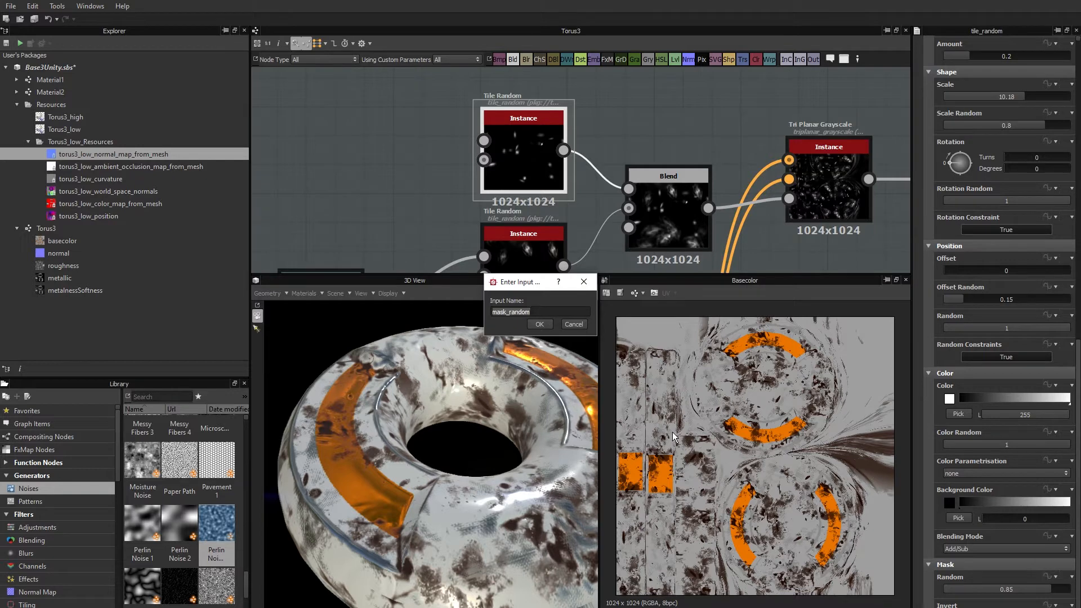
{"action": "type", "text": "impacts"}
{"action": "left_click", "coordinate": [536, 324]}
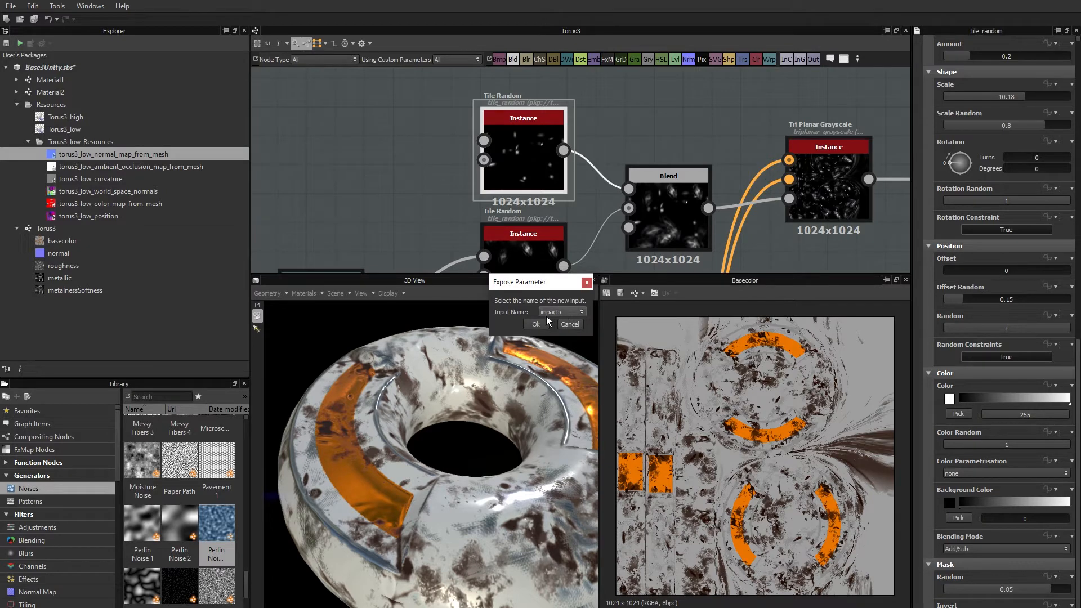
{"action": "left_click", "coordinate": [538, 320]}
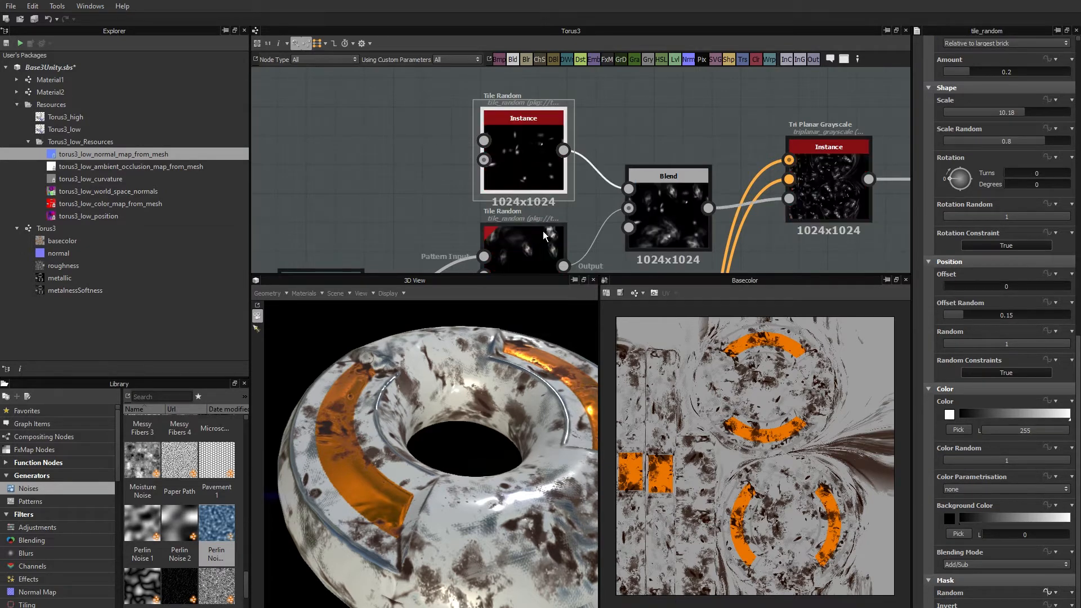
Drive the Mask Random parameter of the Tile Random node fed by the Warp with the existing impacts input.
{"action": "middle_click_drag", "start_coordinate": [543, 230], "coordinate": [536, 174]}
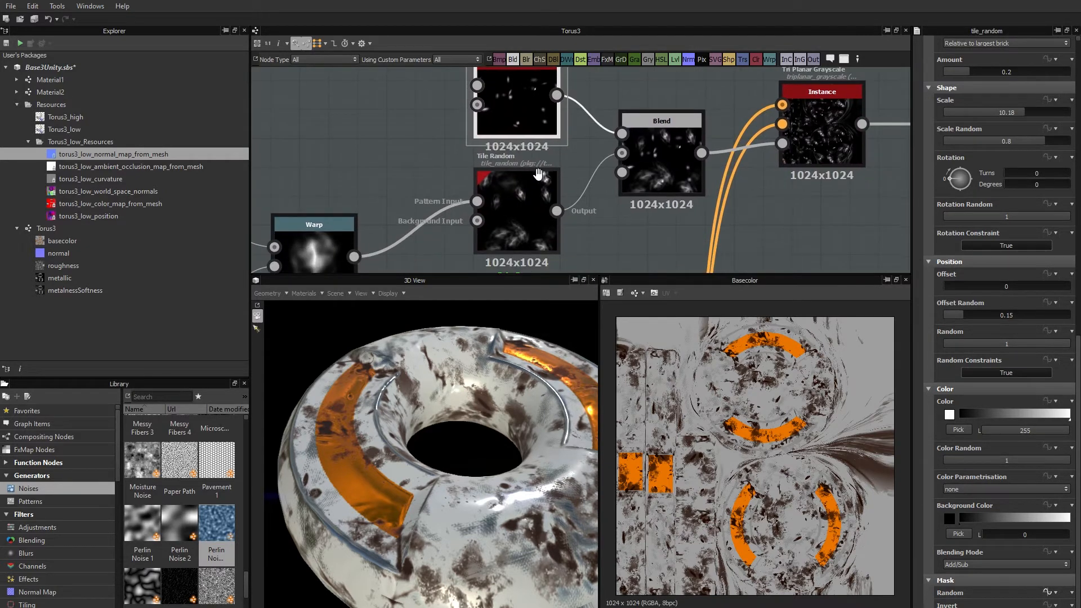
{"action": "left_click", "coordinate": [526, 205]}
{"action": "scroll", "coordinate": [993, 512], "scroll_direction": "down", "scroll_amount": 1}
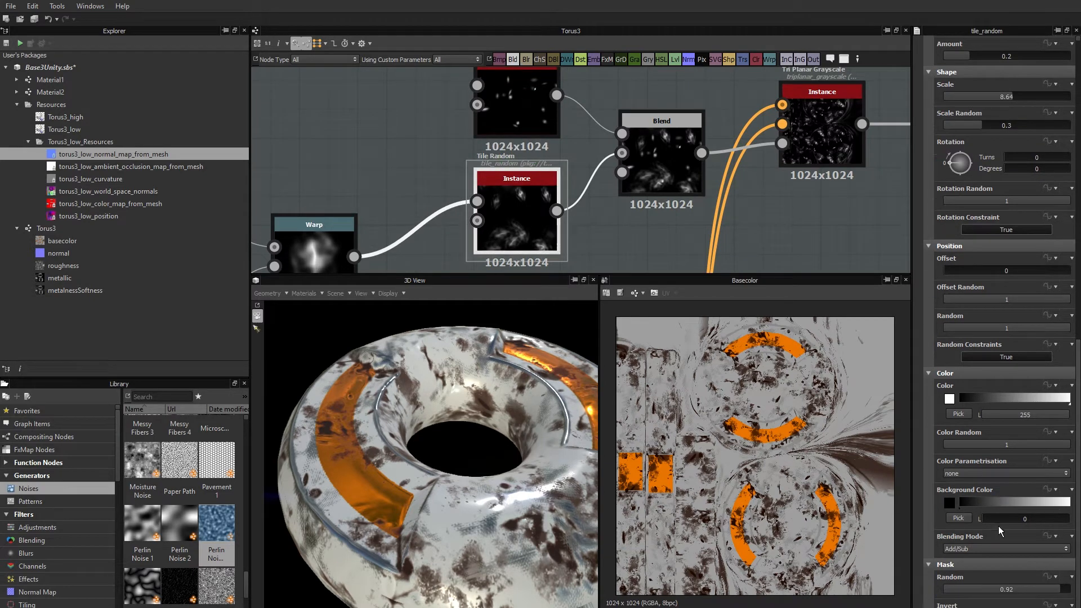
{"action": "left_click", "coordinate": [1050, 577]}
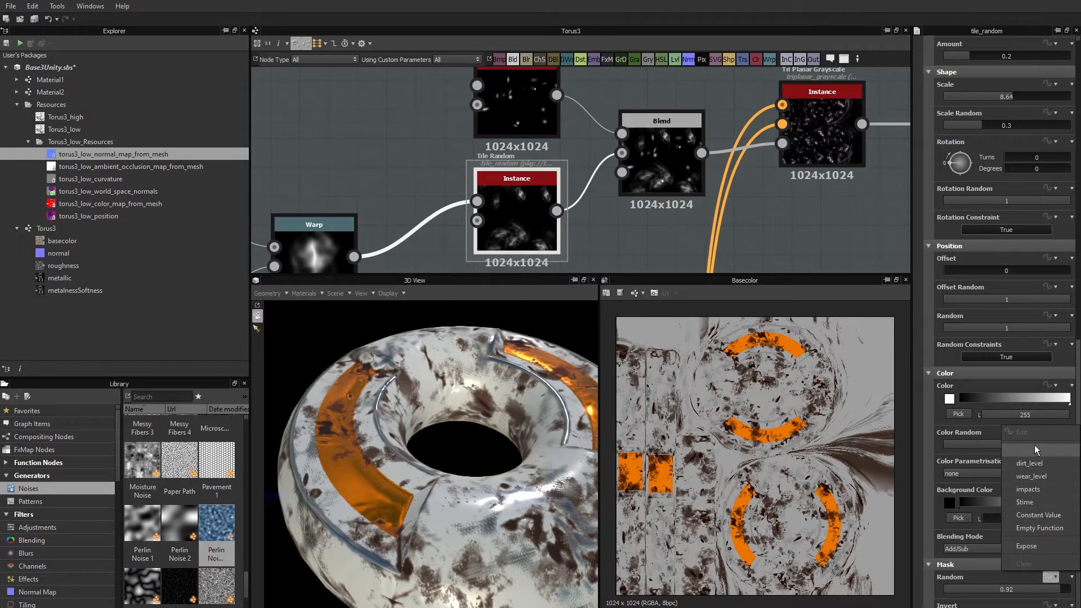
{"action": "left_click", "coordinate": [1037, 490]}
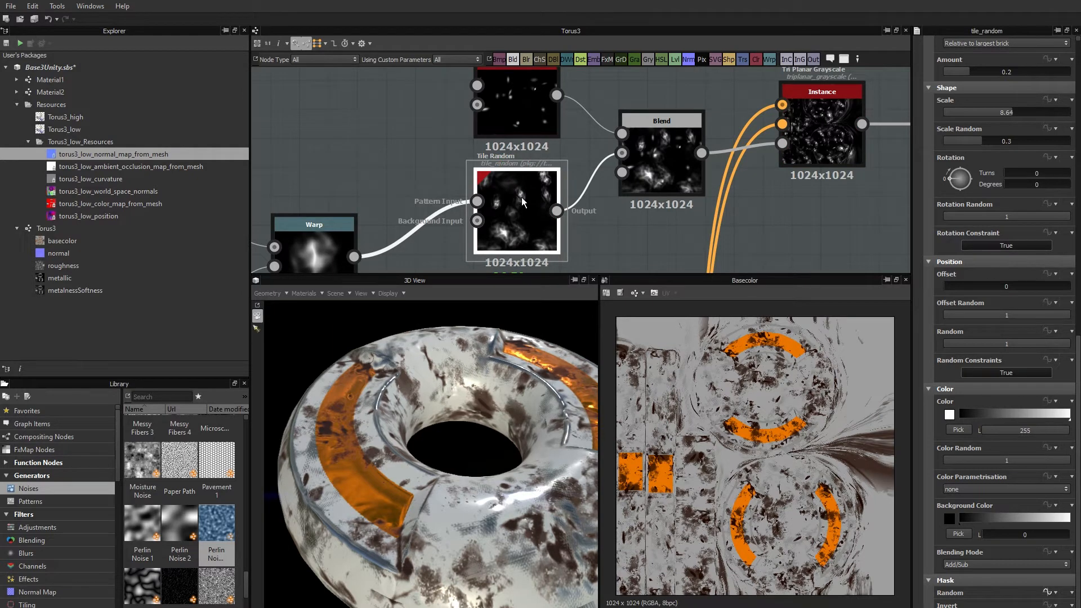
{"action": "middle_click_drag", "start_coordinate": [520, 112], "coordinate": [518, 119]}
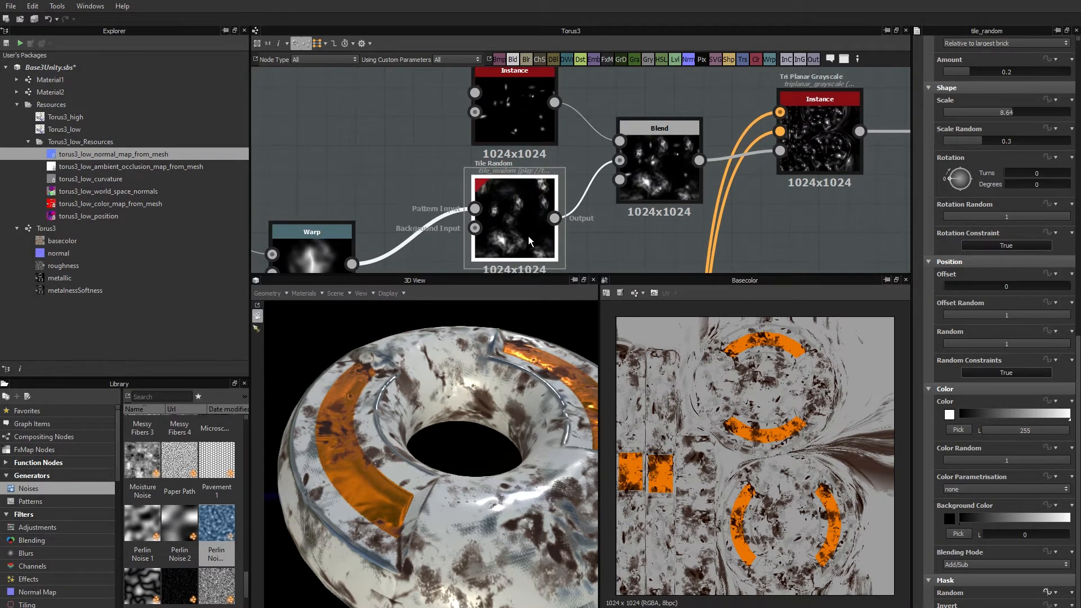
Relabel the Torus3 graph's impacts input parameter as Impacts and clear its Mask group.
{"action": "left_click", "coordinate": [761, 232]}
{"action": "scroll", "coordinate": [993, 388], "scroll_direction": "down", "scroll_amount": 1}
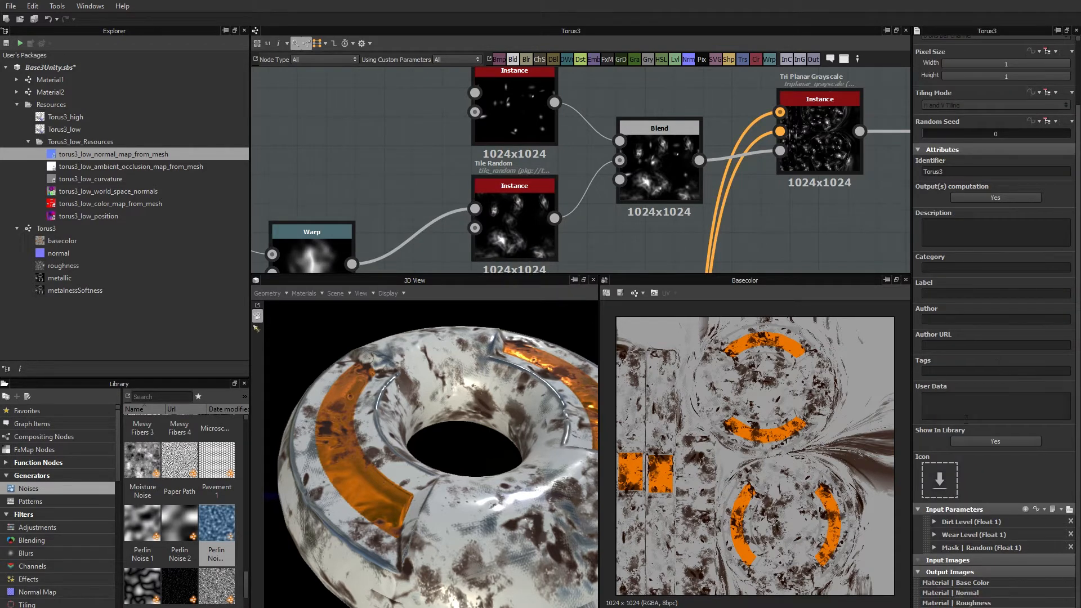
{"action": "left_click", "coordinate": [935, 547]}
{"action": "scroll", "coordinate": [993, 437], "scroll_direction": "down", "scroll_amount": 5}
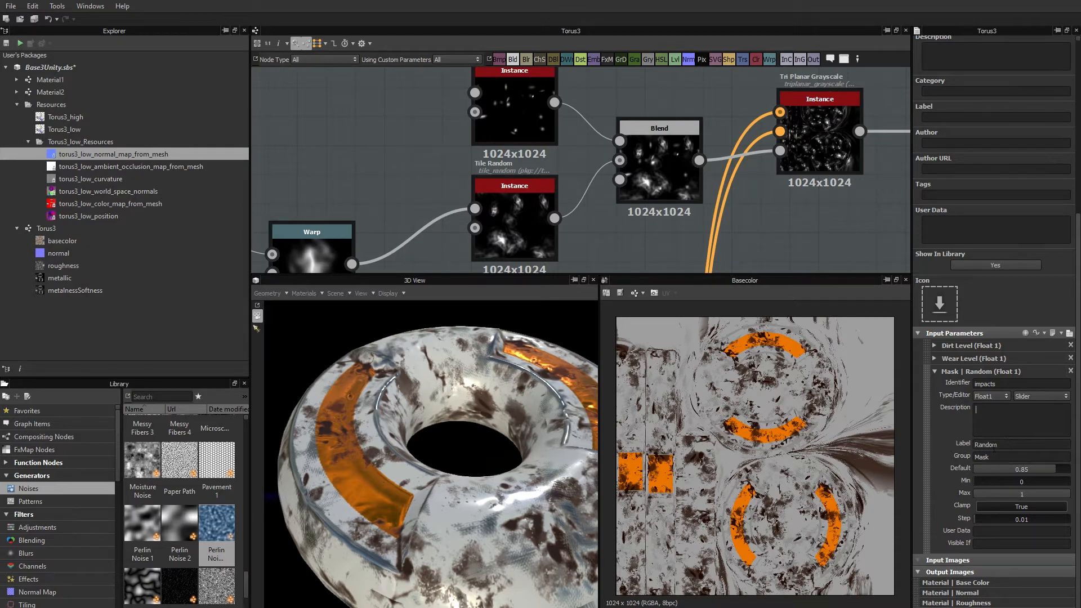
{"action": "double_click", "coordinate": [1006, 445]}
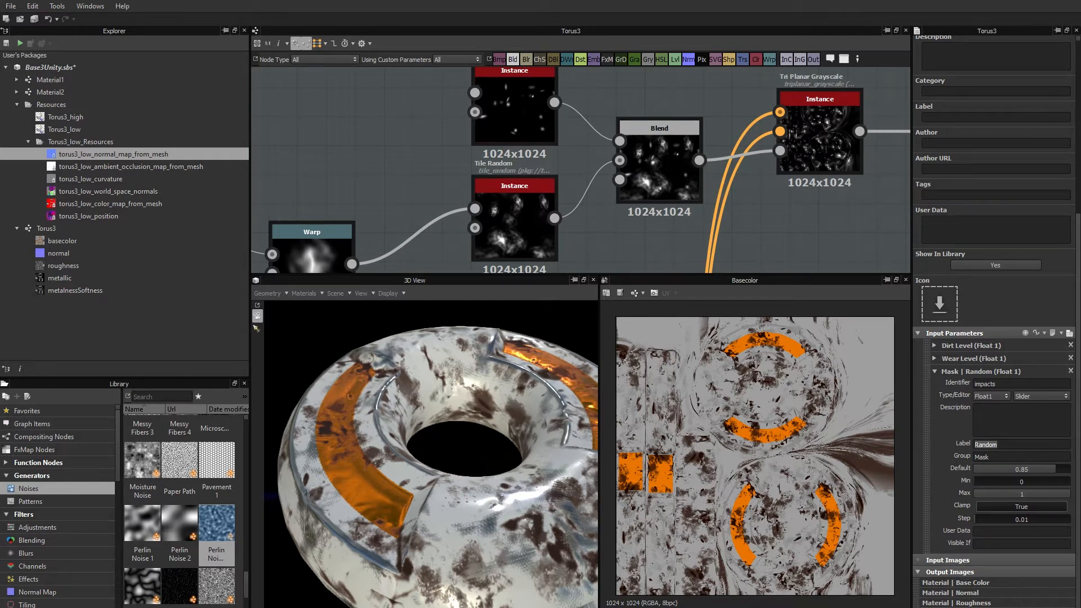
{"action": "type", "text": "Impacts"}
{"action": "key", "text": "Tab"}
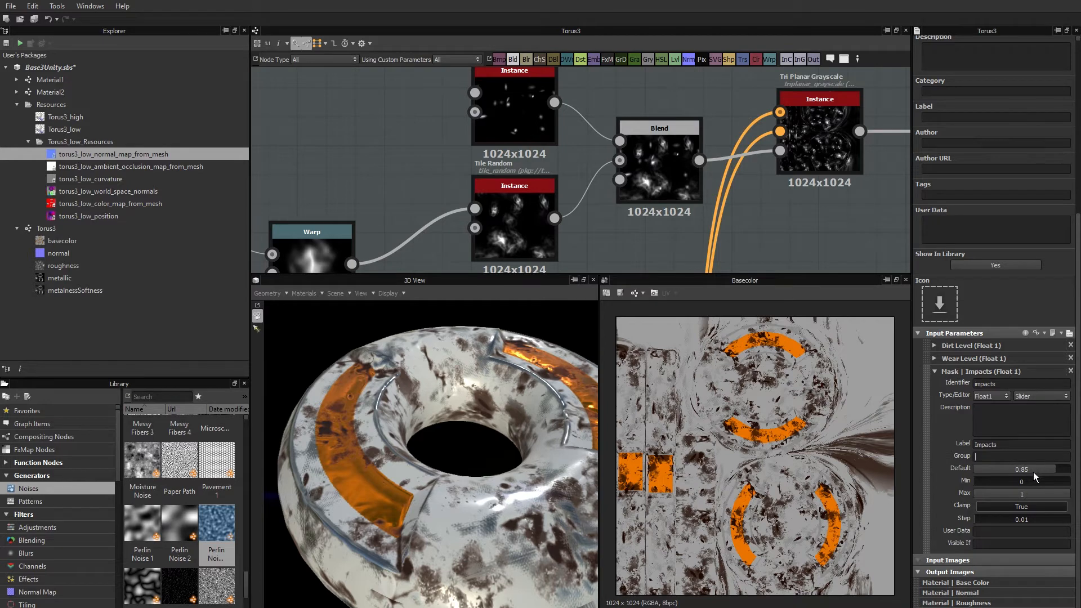
Try defaults of 0.33 and 1 on the Impacts input, and settle on a default of 0.88.
{"action": "left_click", "coordinate": [1005, 468]}
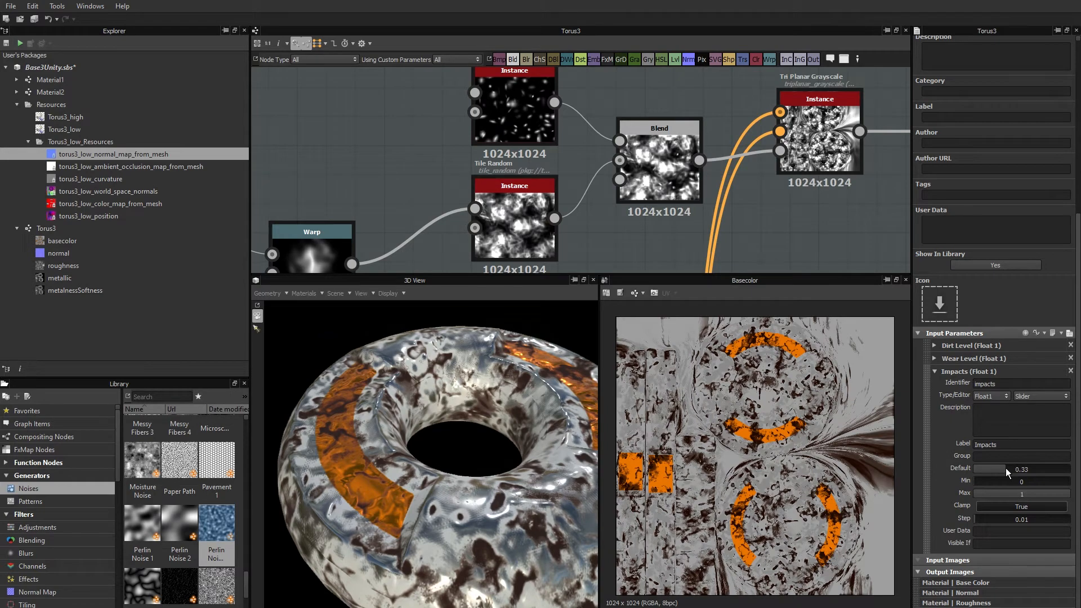
{"action": "left_click", "coordinate": [1066, 473]}
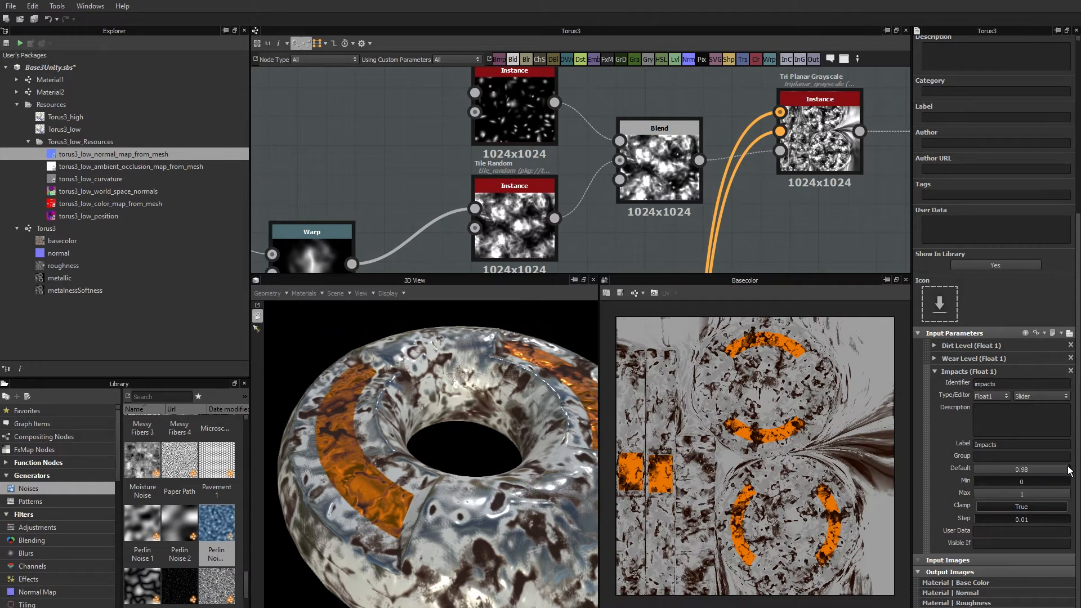
{"action": "left_click_drag", "start_coordinate": [1065, 473], "coordinate": [1074, 472]}
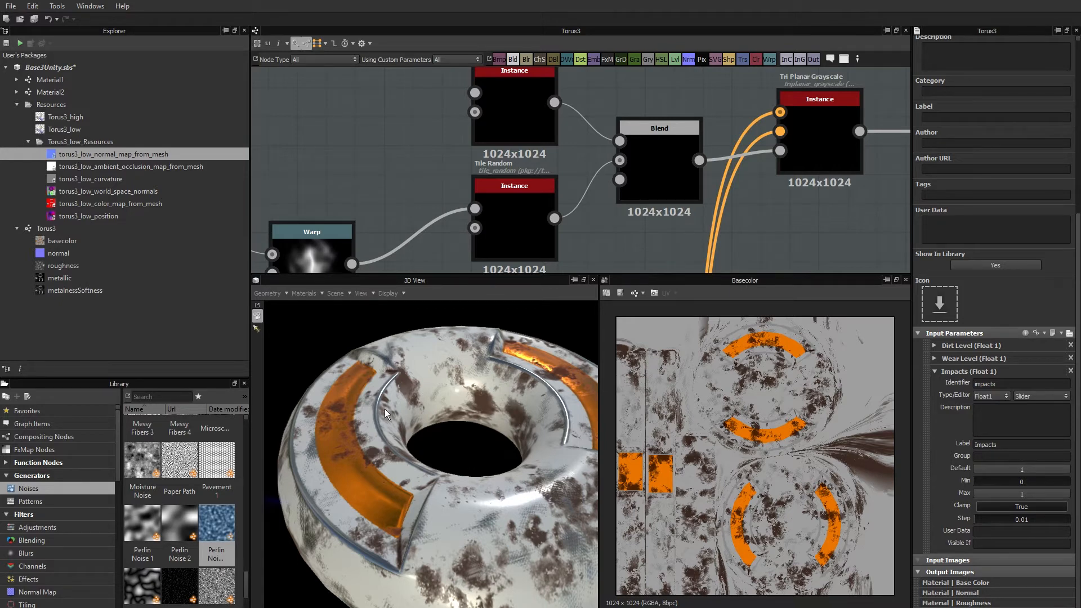
{"action": "left_click", "coordinate": [1058, 474]}
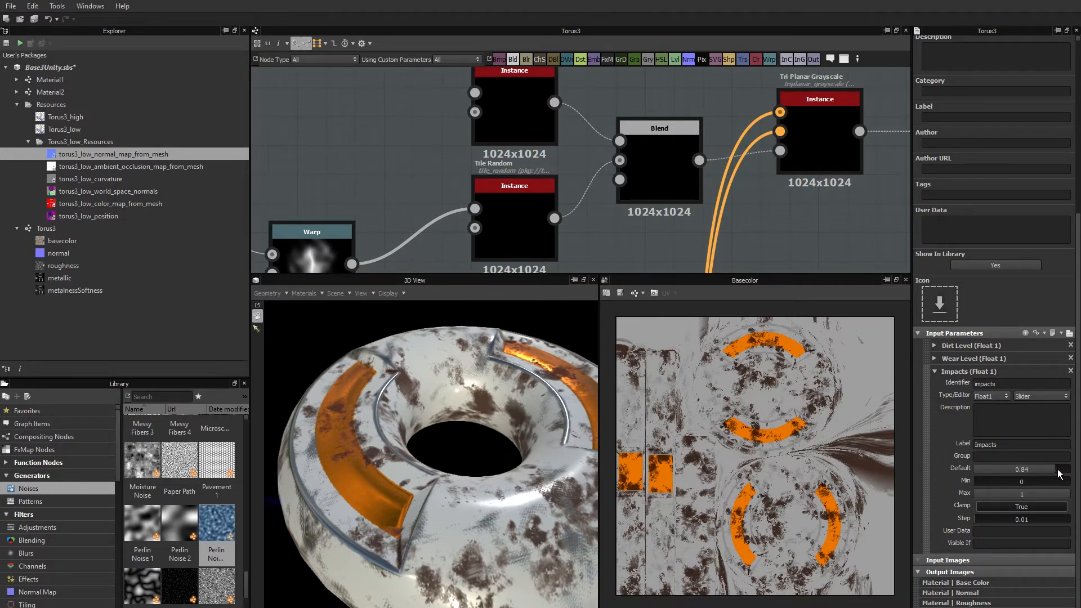
{"action": "left_click_drag", "start_coordinate": [1058, 470], "coordinate": [1058, 470]}
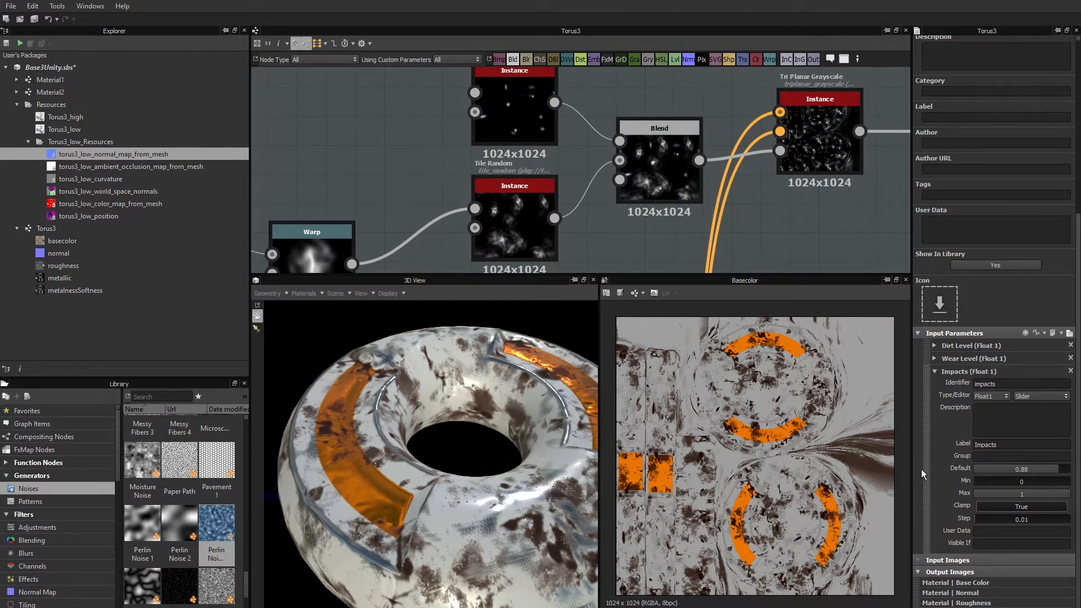
{"action": "left_click", "coordinate": [934, 372]}
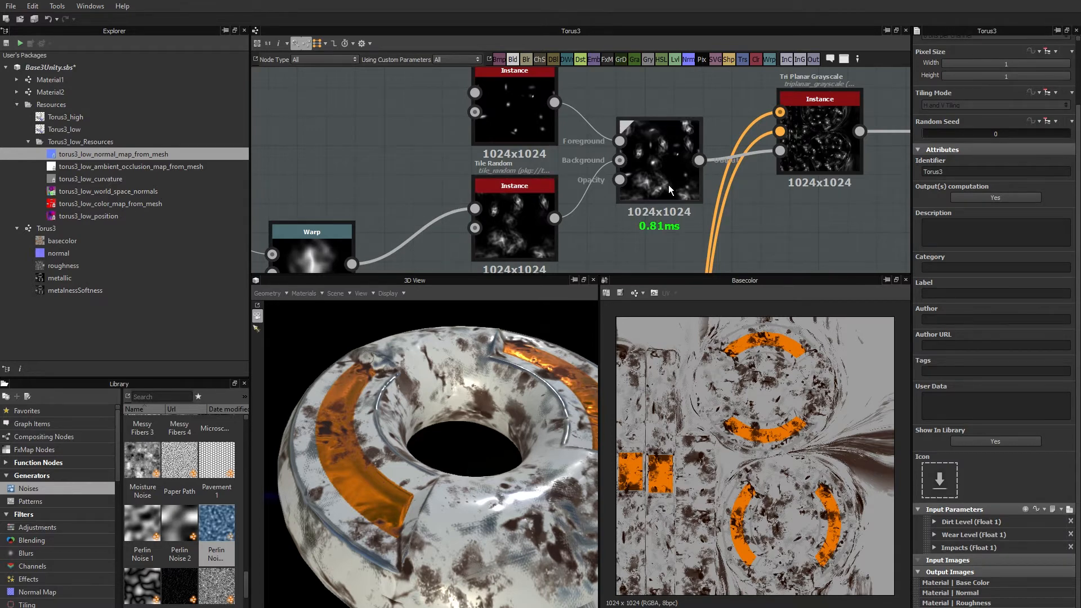
Examine the instance parameters of the Material2 and Material1 nodes feeding the Multi-Material Blend.
{"action": "scroll", "coordinate": [673, 193], "scroll_direction": "down", "scroll_amount": 5}
{"action": "middle_click_drag", "start_coordinate": [683, 216], "coordinate": [515, 165]}
{"action": "scroll", "coordinate": [681, 192], "scroll_direction": "up", "scroll_amount": 4}
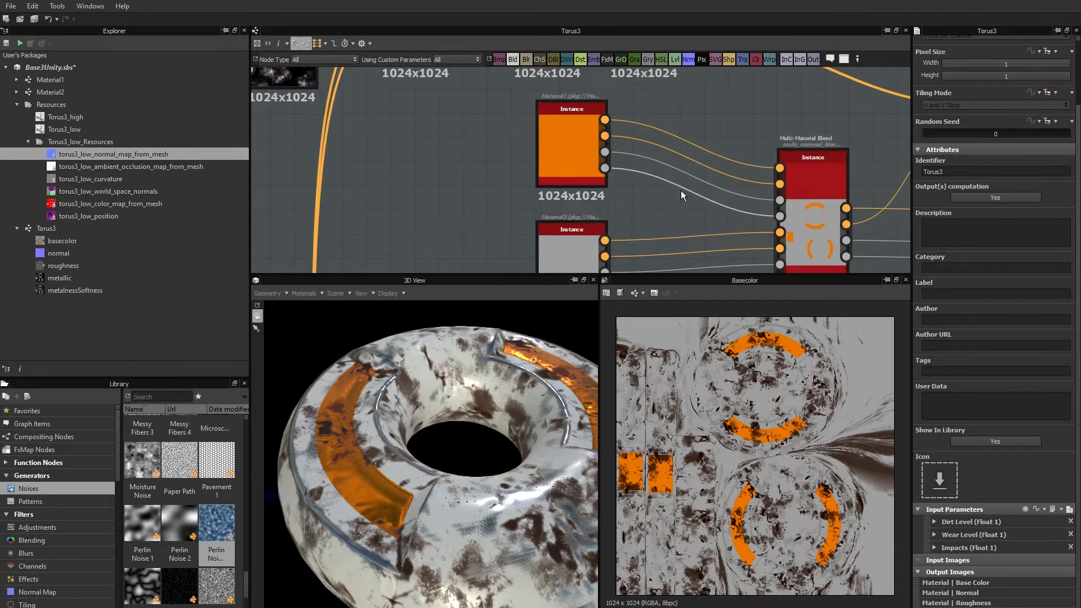
{"action": "middle_click_drag", "start_coordinate": [680, 191], "coordinate": [622, 199]}
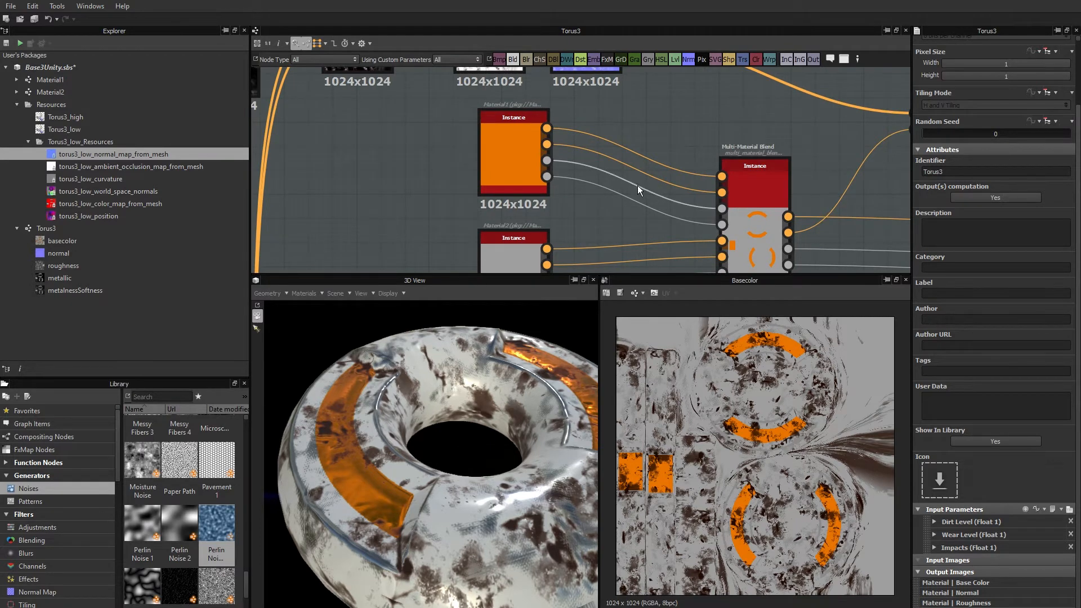
{"action": "middle_click_drag", "start_coordinate": [592, 231], "coordinate": [635, 197]}
{"action": "scroll", "coordinate": [592, 201], "scroll_direction": "down", "scroll_amount": 1}
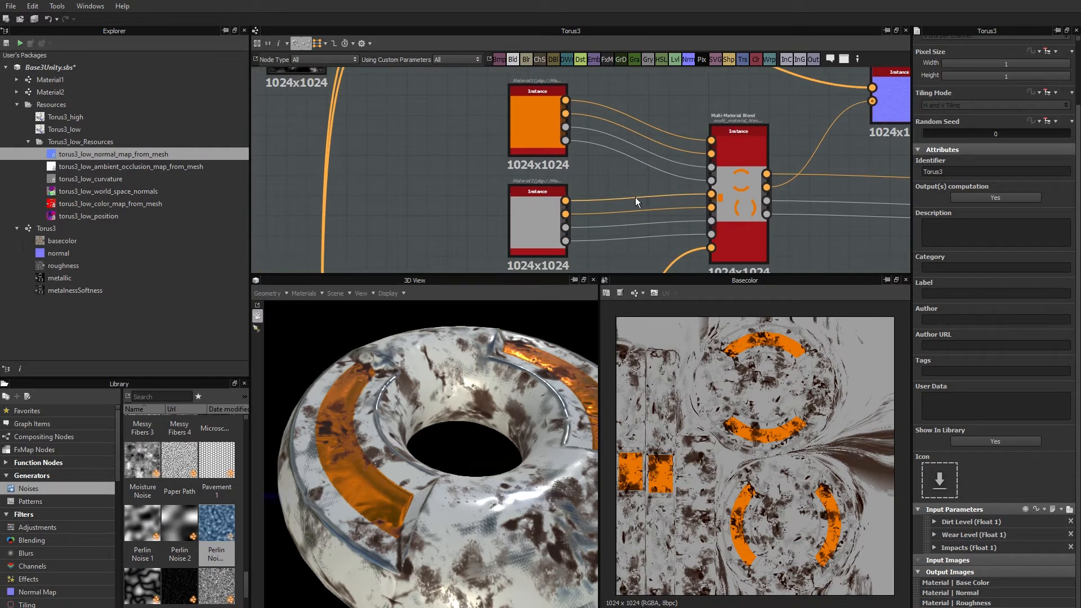
{"action": "left_click", "coordinate": [532, 218]}
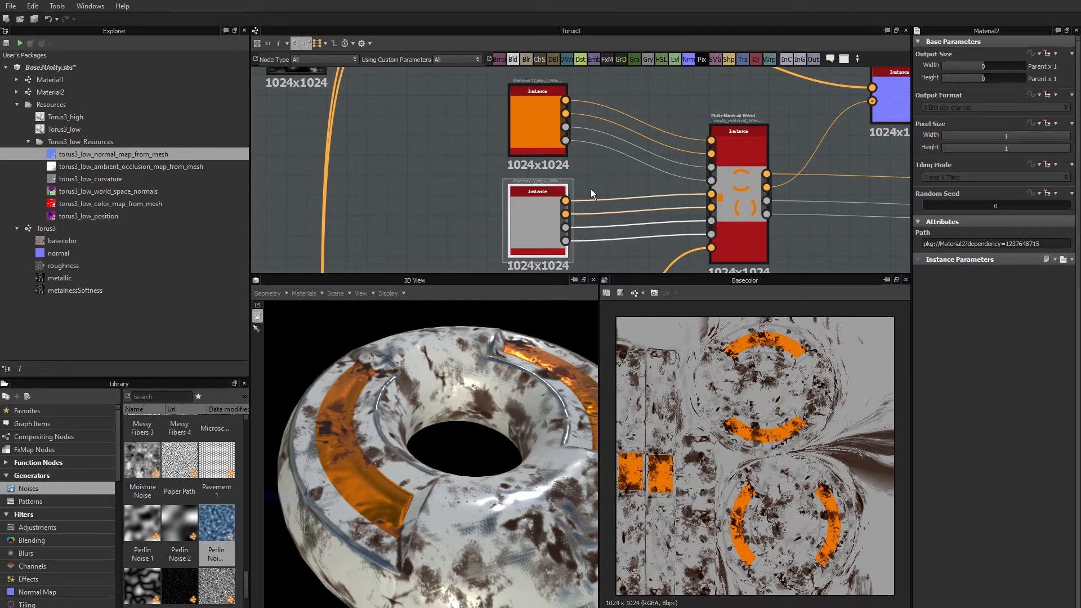
{"action": "left_click", "coordinate": [536, 127]}
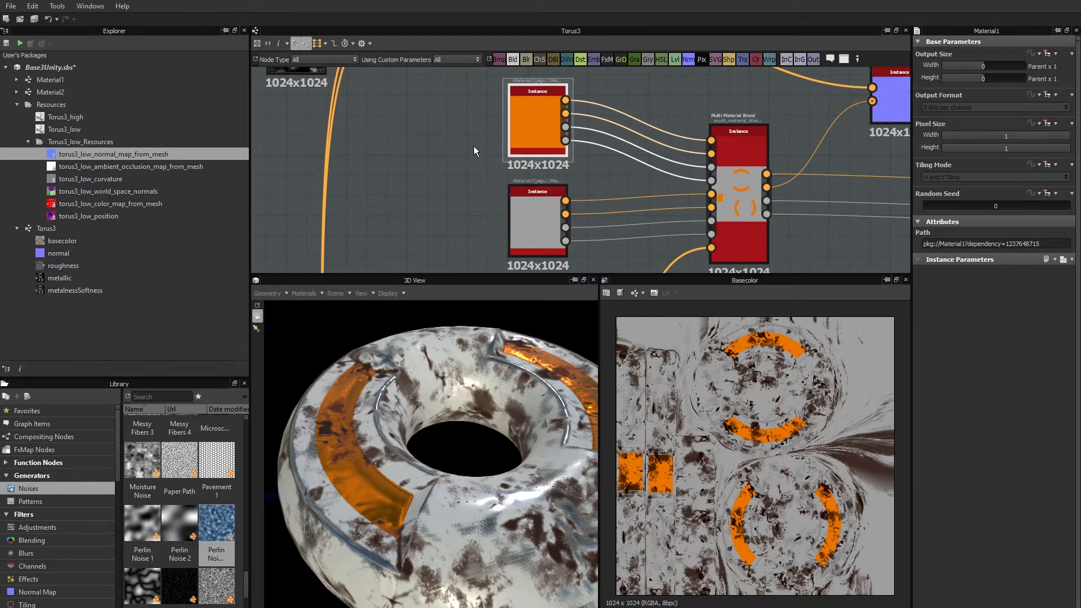
In the Material1 graph, expose the Base Material node's Base Color as an input named basecolor and check the new input's settings.
{"action": "left_click", "coordinate": [45, 82]}
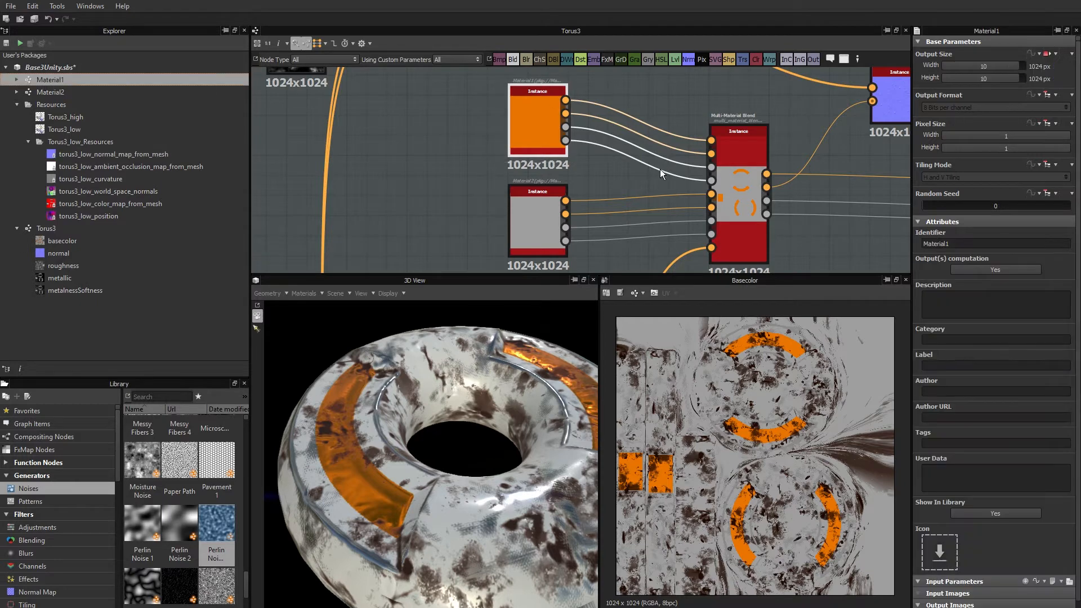
{"action": "double_click", "coordinate": [39, 79]}
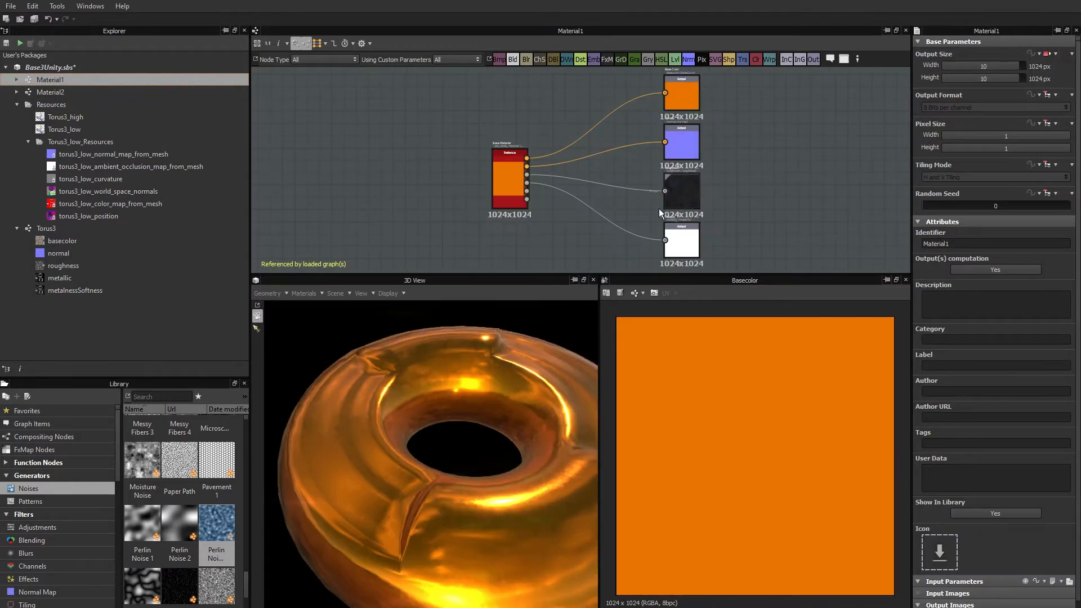
{"action": "left_click", "coordinate": [509, 177]}
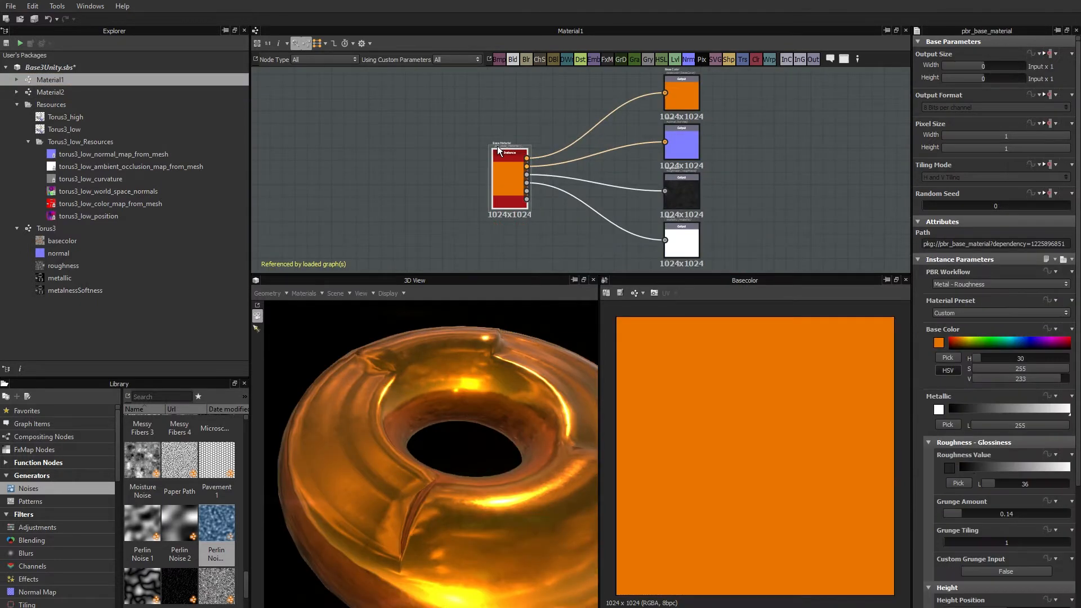
{"action": "scroll", "coordinate": [497, 146], "scroll_direction": "up", "scroll_amount": 3}
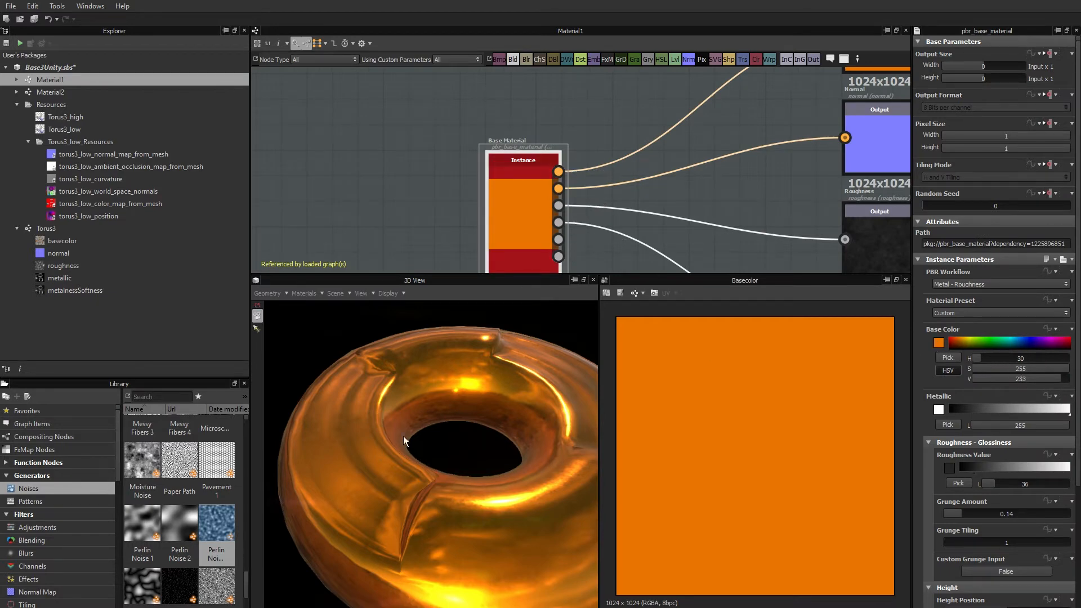
{"action": "left_click", "coordinate": [1048, 328]}
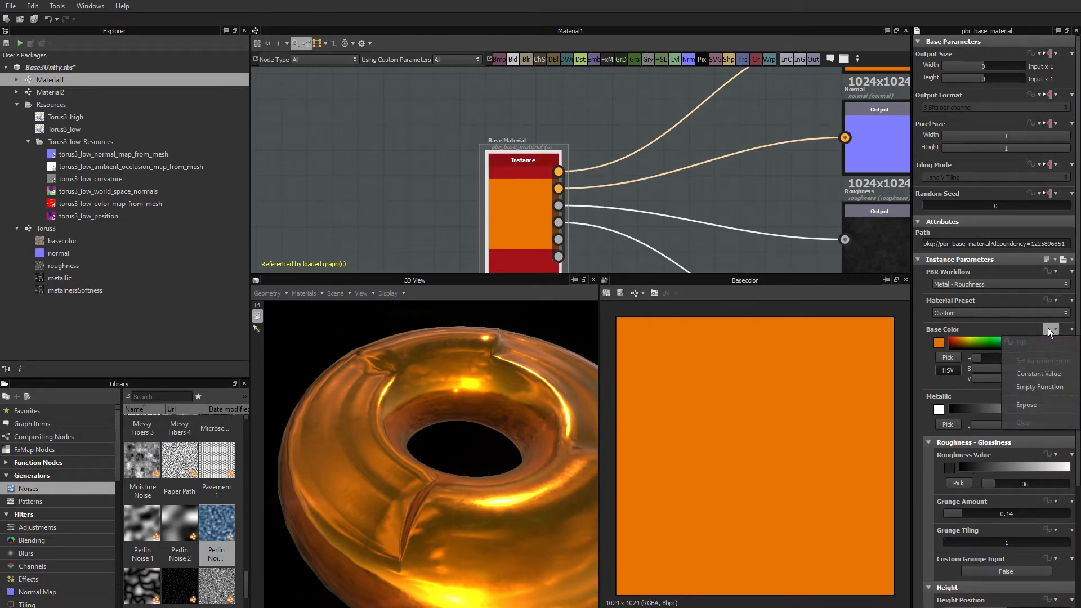
{"action": "left_click", "coordinate": [1029, 404]}
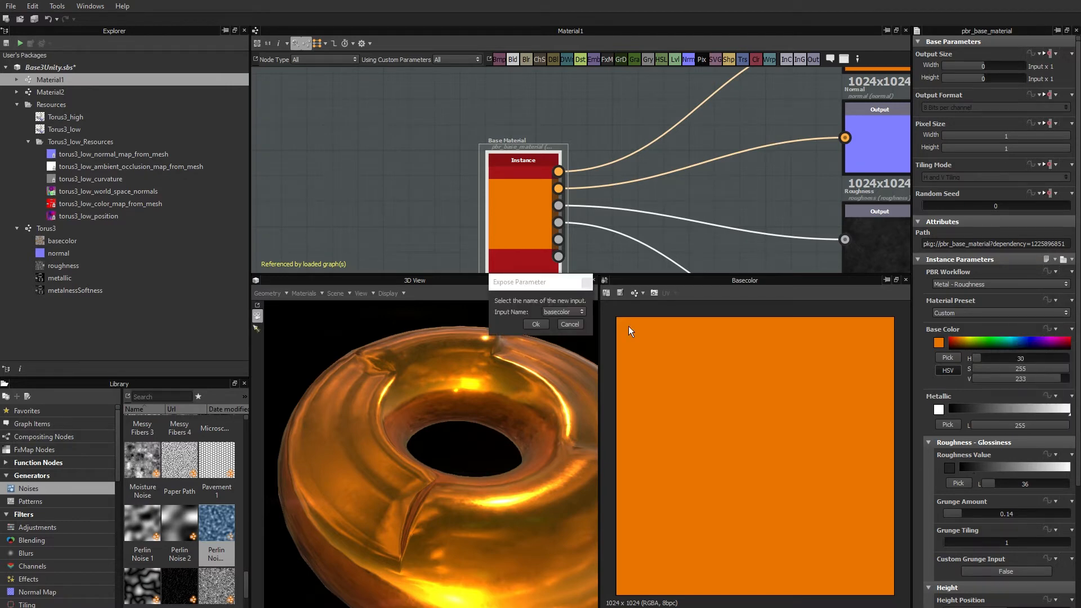
{"action": "left_click", "coordinate": [540, 323]}
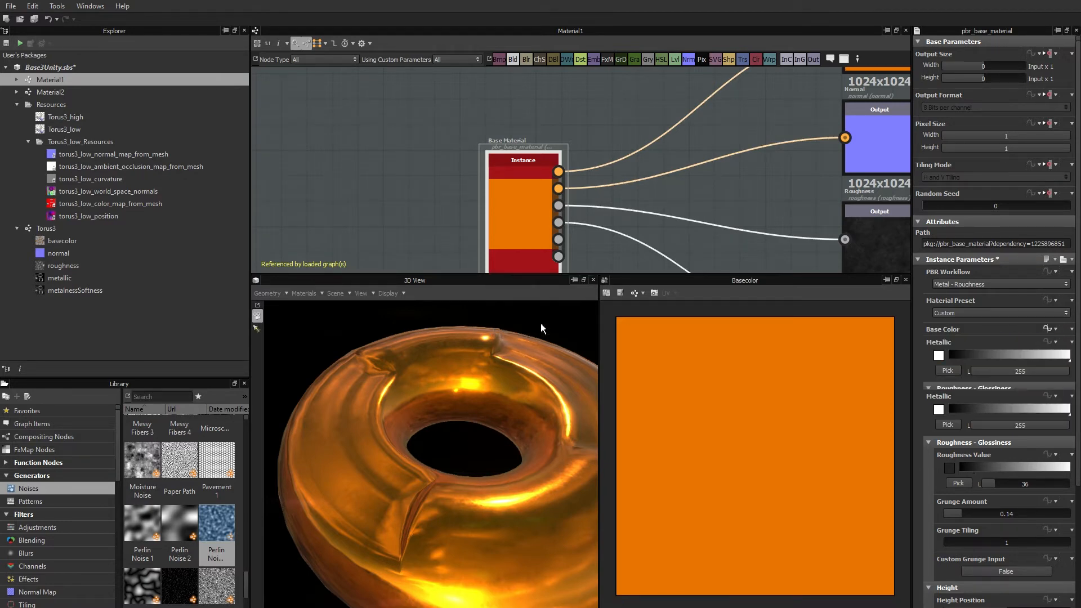
{"action": "left_click", "coordinate": [414, 182]}
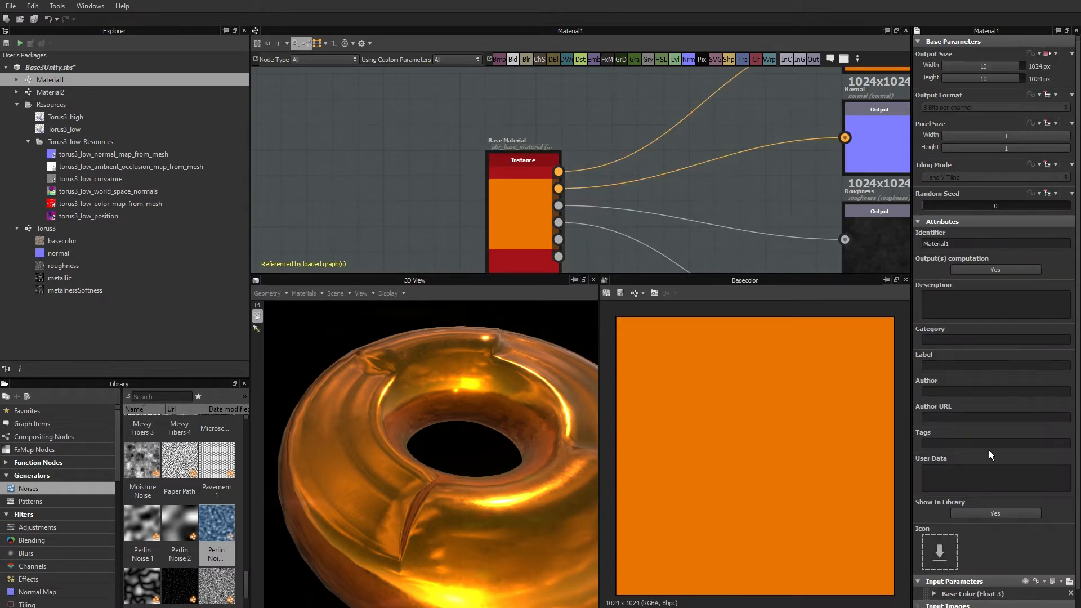
{"action": "scroll", "coordinate": [1013, 437], "scroll_direction": "down", "scroll_amount": 1}
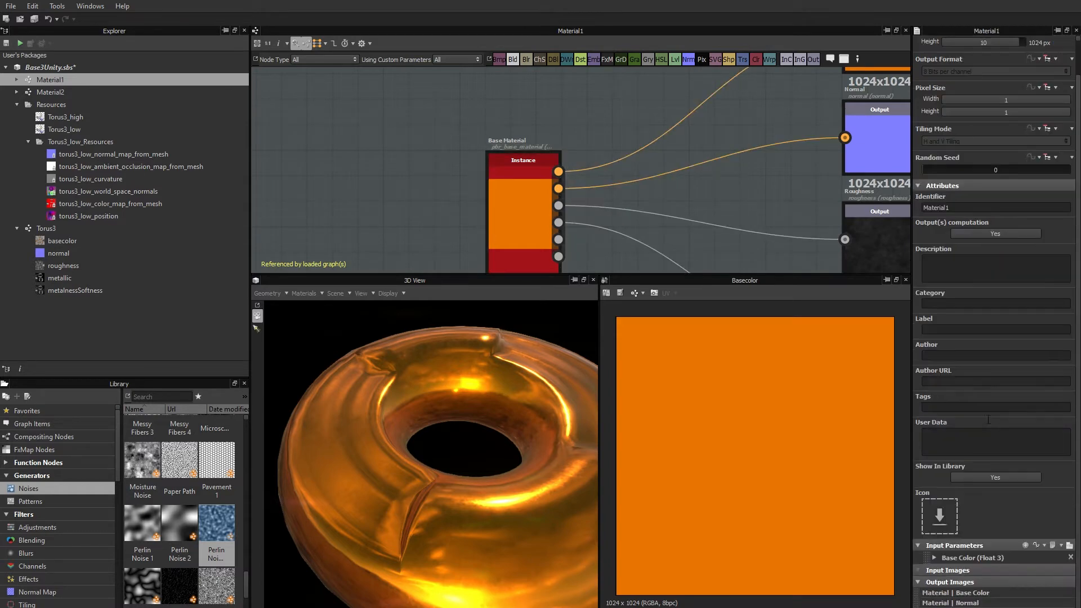
{"action": "left_click", "coordinate": [933, 557]}
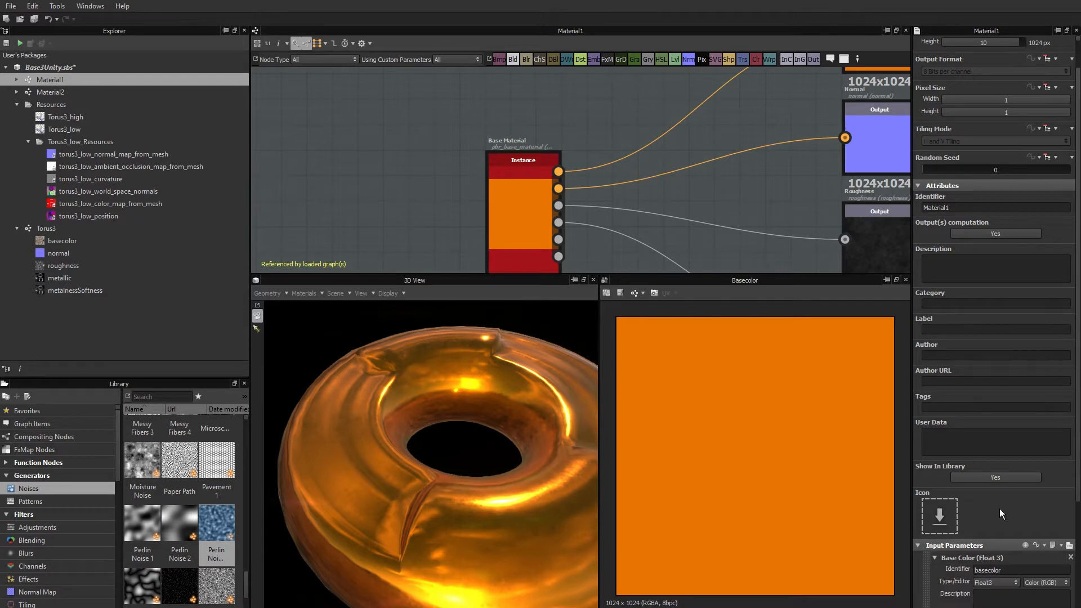
{"action": "scroll", "coordinate": [999, 509], "scroll_direction": "down", "scroll_amount": 4}
{"action": "left_click", "coordinate": [934, 423]}
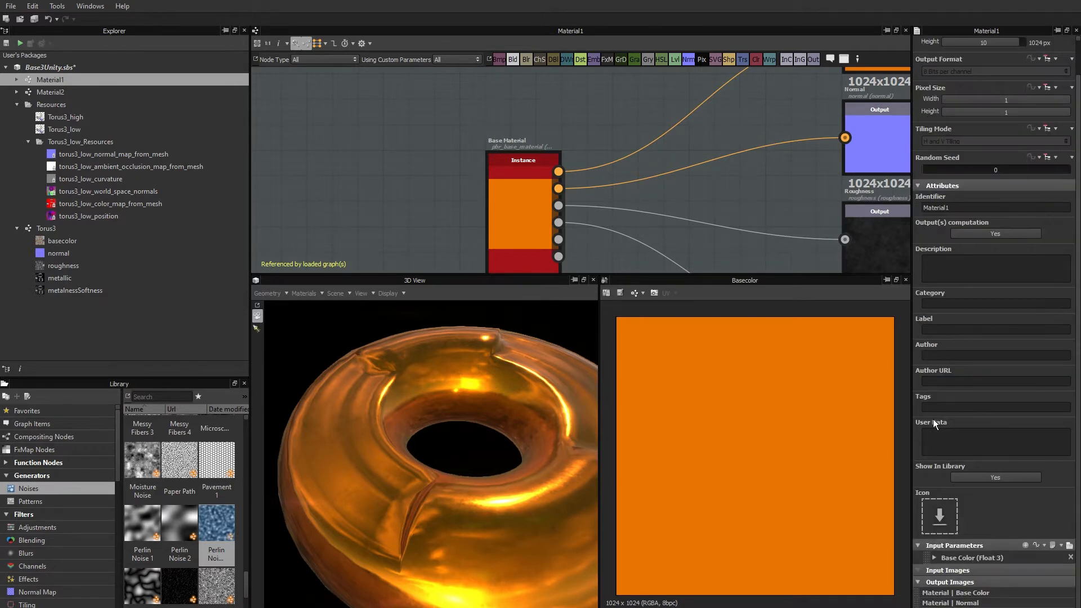
In the Material2 graph, expose the Base Material node's Base Color as an input named basecolor.
{"action": "left_click", "coordinate": [53, 93]}
{"action": "double_click", "coordinate": [53, 95]}
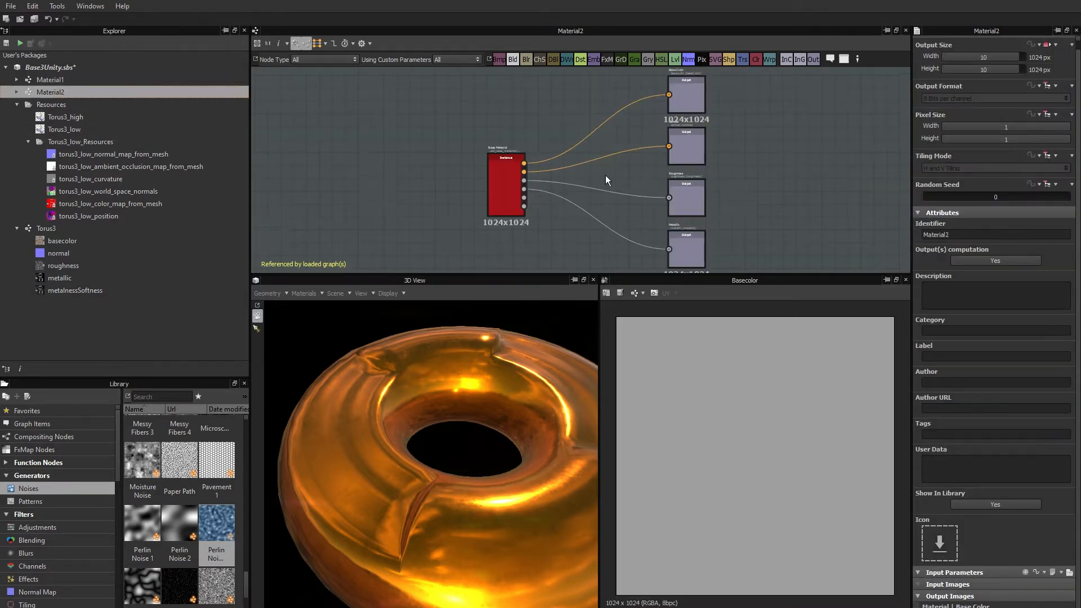
{"action": "scroll", "coordinate": [489, 170], "scroll_direction": "up", "scroll_amount": 4}
{"action": "left_click", "coordinate": [534, 181]}
{"action": "left_click", "coordinate": [534, 181]}
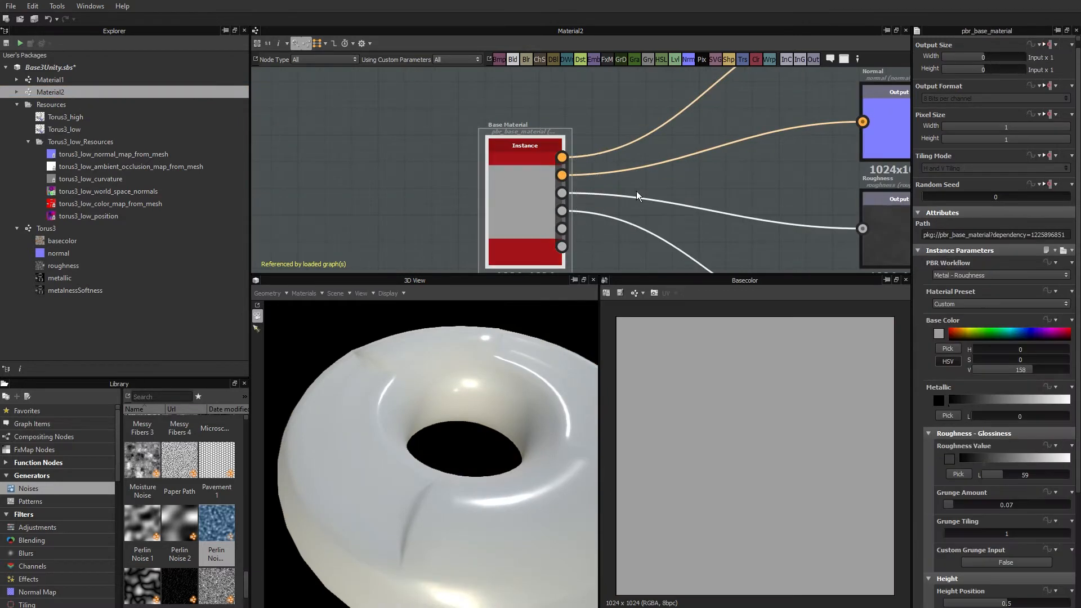
{"action": "left_click", "coordinate": [1046, 320]}
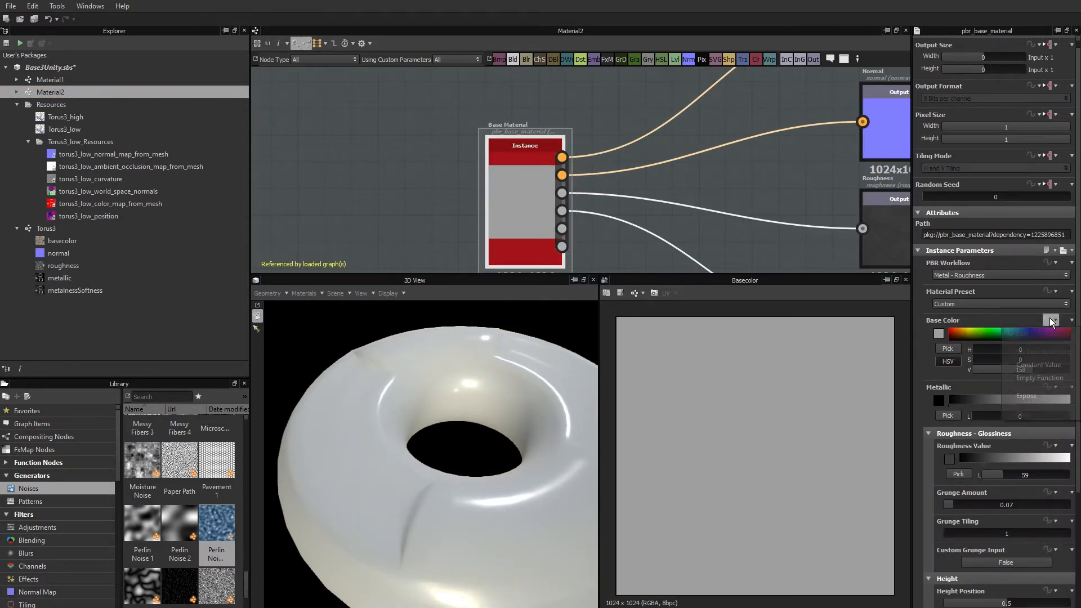
{"action": "left_click", "coordinate": [1040, 400]}
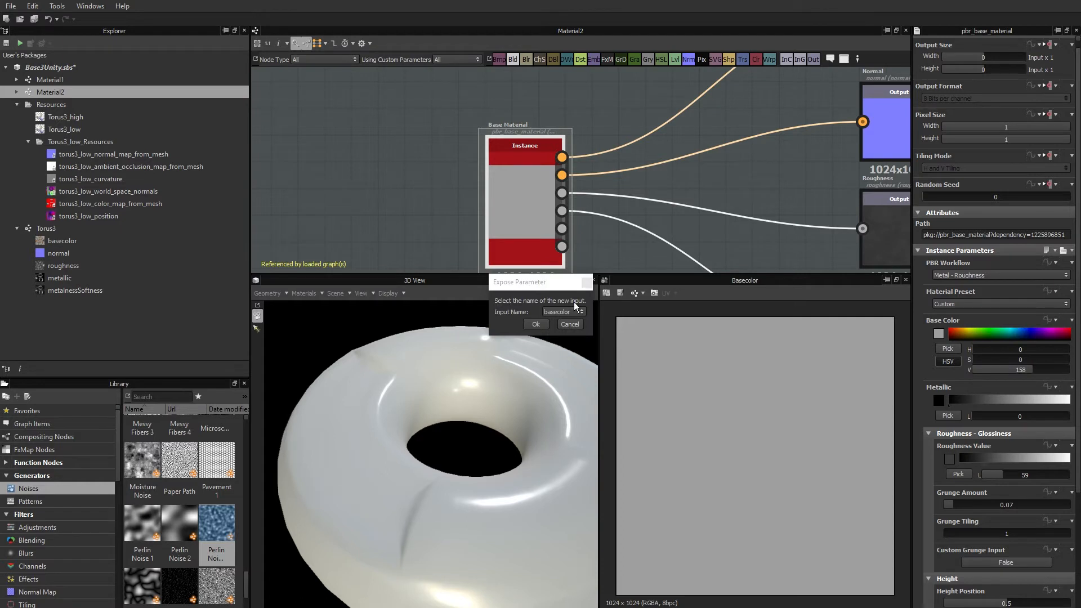
{"action": "left_click", "coordinate": [535, 324]}
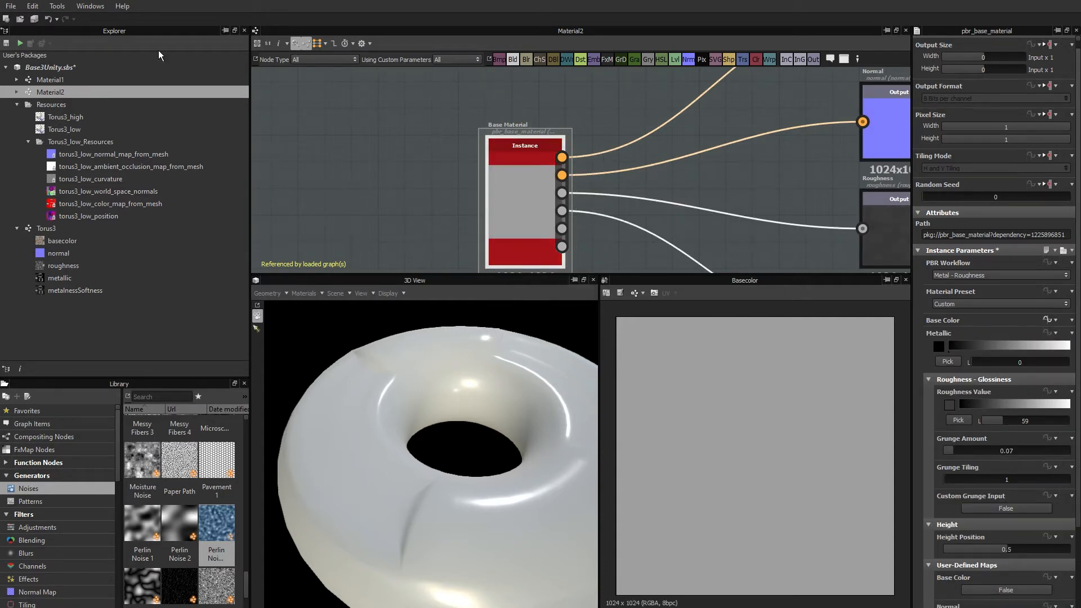
In the Torus3 graph, expose the Material1 node's Base Color as a new input named basecolor_mat1.
{"action": "double_click", "coordinate": [47, 229]}
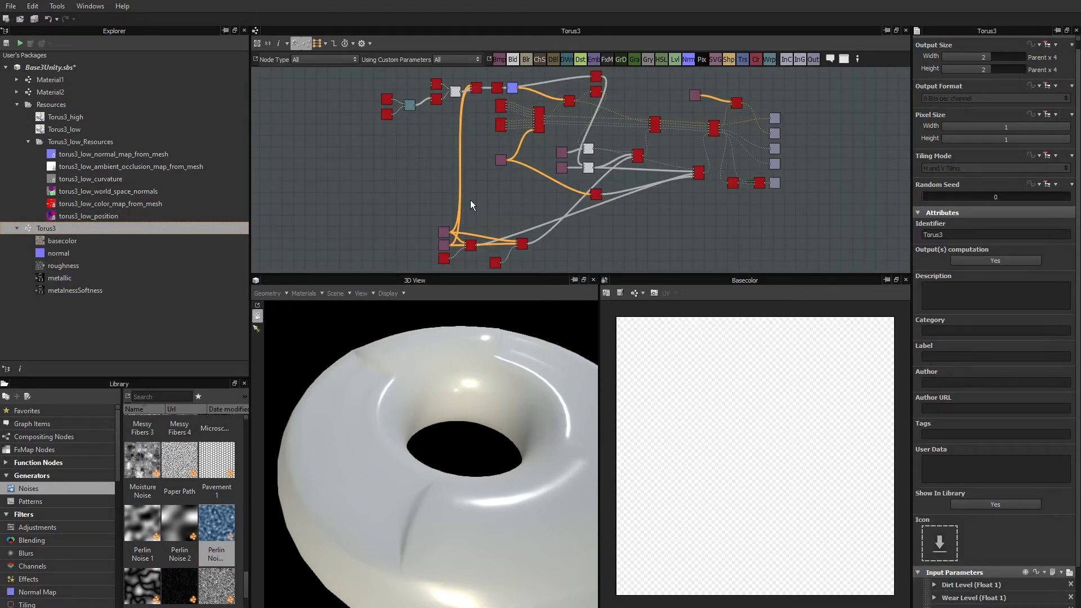
{"action": "scroll", "coordinate": [552, 175], "scroll_direction": "up", "scroll_amount": 5}
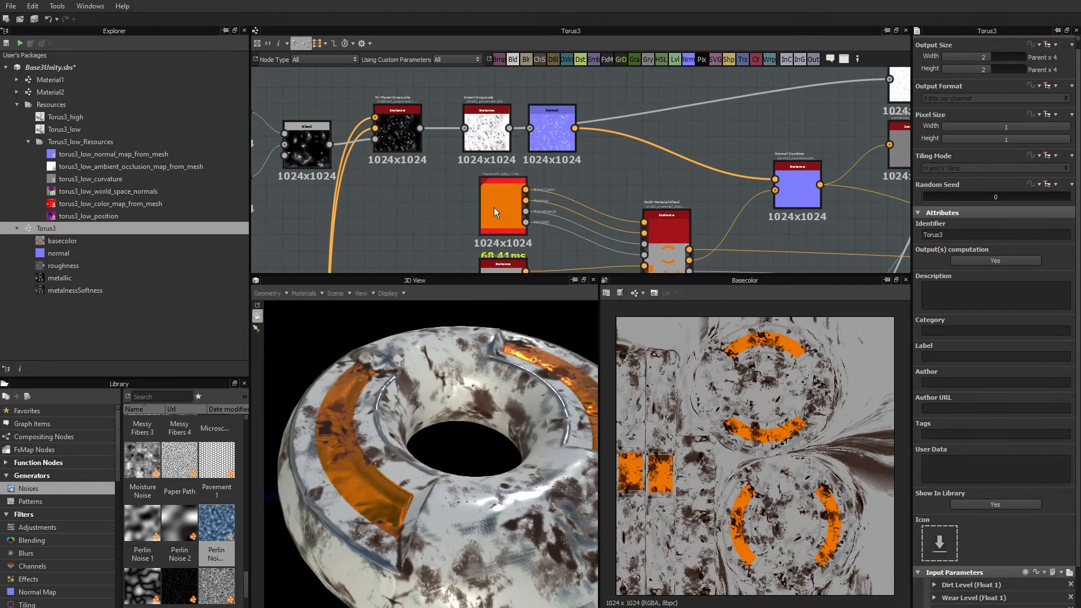
{"action": "left_click", "coordinate": [498, 205]}
{"action": "middle_click_drag", "start_coordinate": [602, 210], "coordinate": [608, 170]}
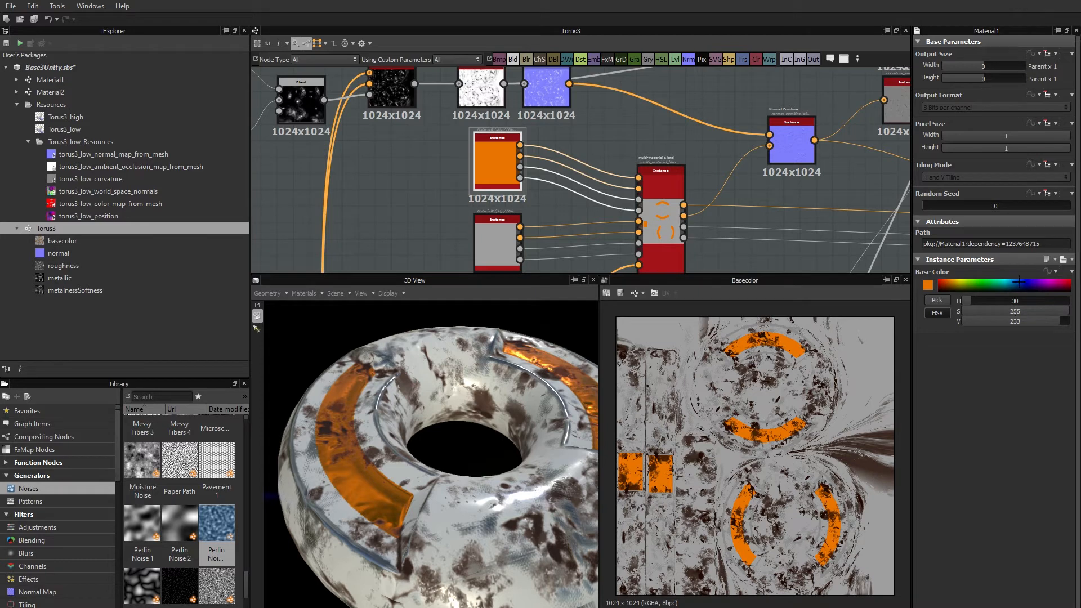
{"action": "left_click", "coordinate": [1052, 273]}
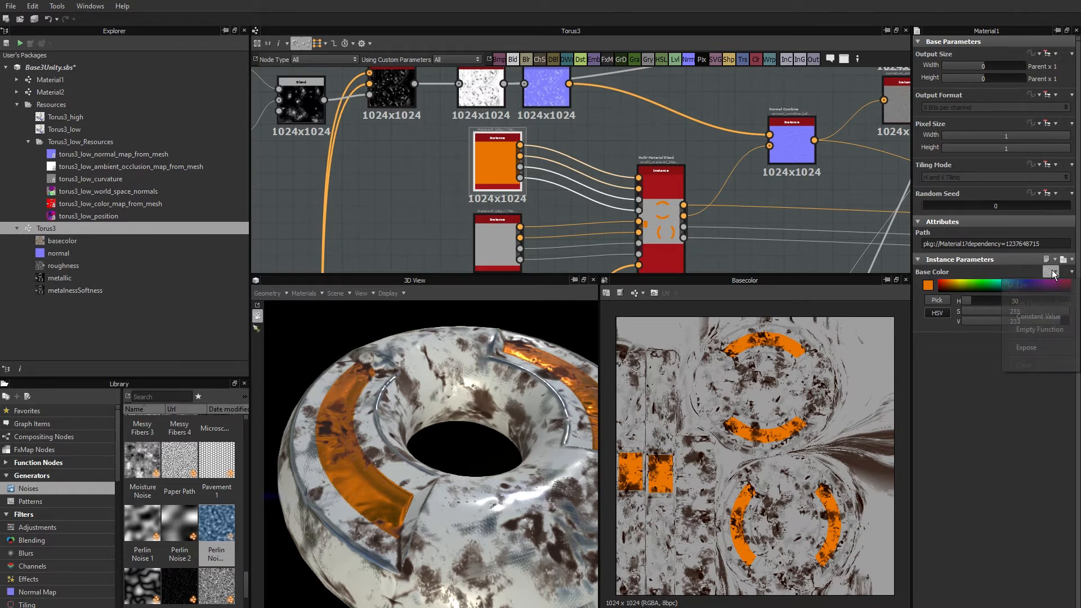
{"action": "left_click", "coordinate": [1034, 344]}
{"action": "left_click", "coordinate": [559, 312]}
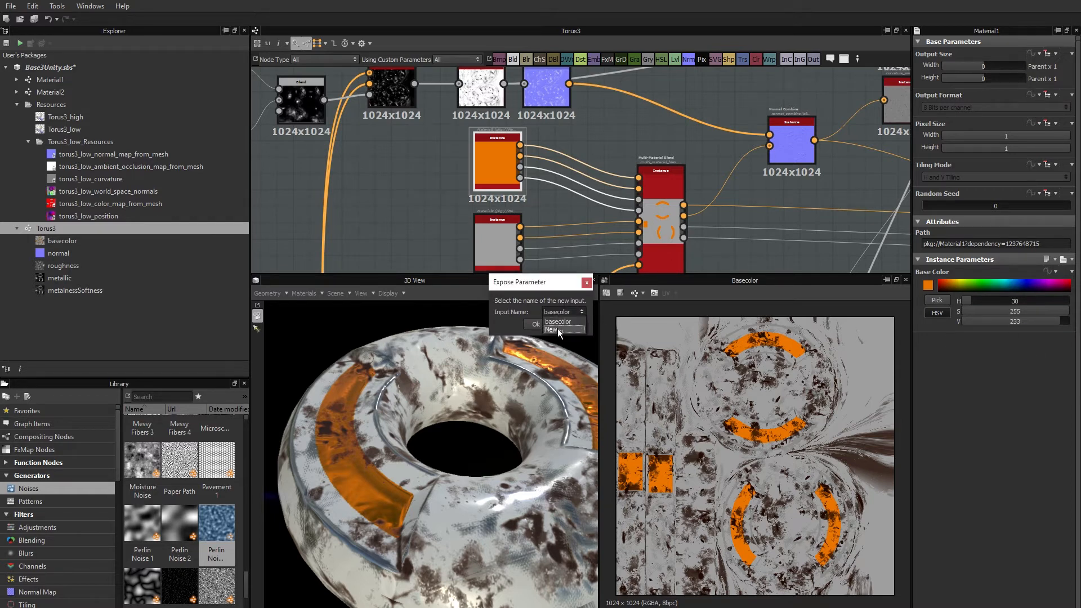
{"action": "left_click", "coordinate": [557, 328]}
{"action": "left_click", "coordinate": [556, 309]}
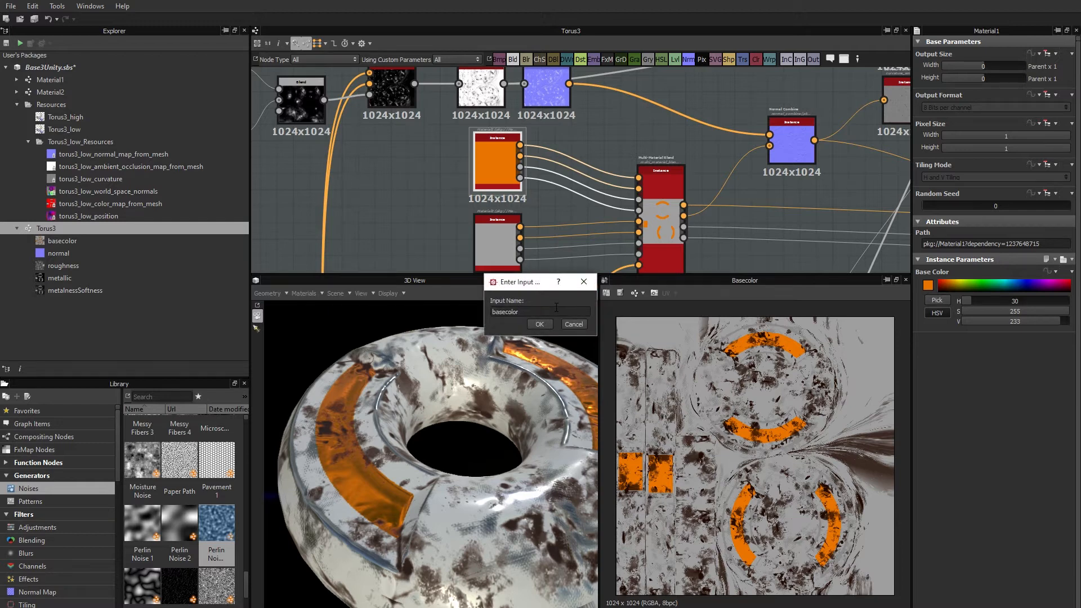
{"action": "type", "text": "Mat"}
{"action": "key", "text": "BackSpace"}
{"action": "type", "text": "_mat1"}
{"action": "left_click", "coordinate": [532, 325]}
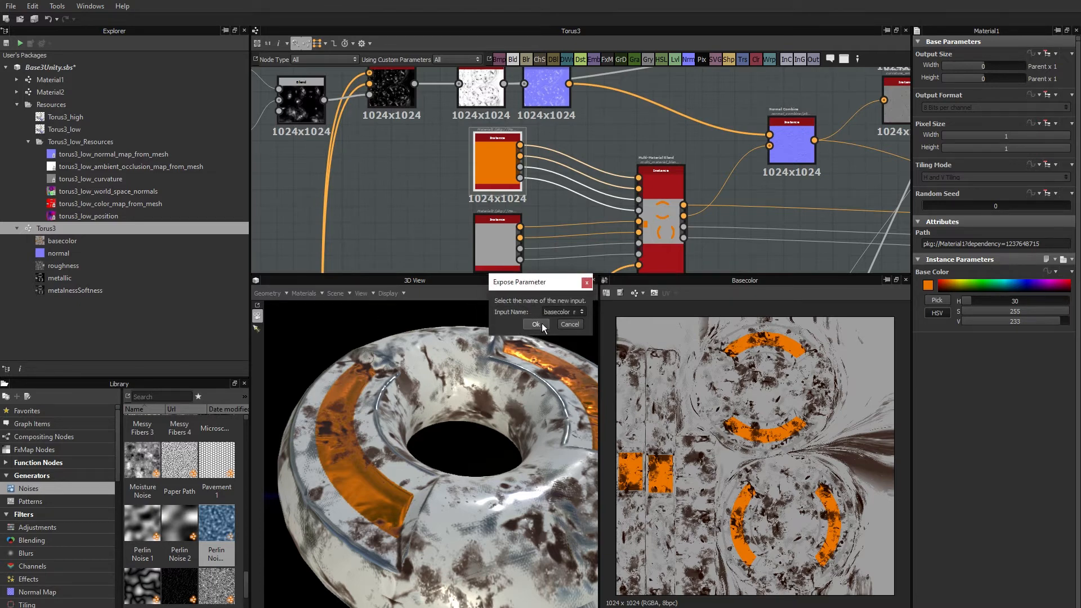
{"action": "left_click", "coordinate": [537, 325]}
Expose the Material2 node's Base Color as a new Torus3 input named basecolor_mat2.
{"action": "left_click", "coordinate": [486, 232]}
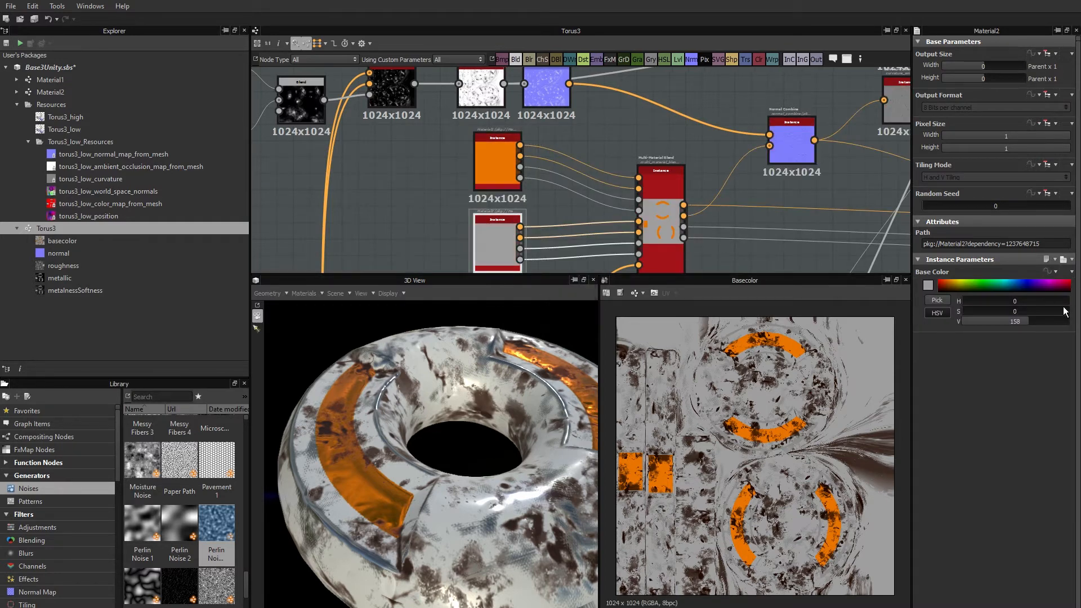
{"action": "left_click", "coordinate": [1048, 271]}
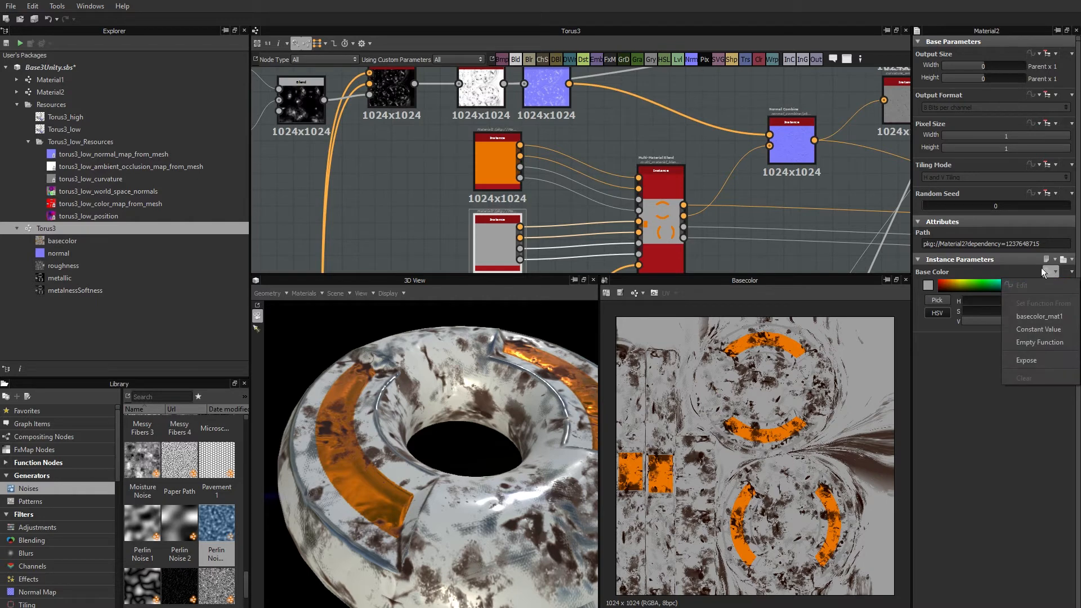
{"action": "left_click", "coordinate": [1031, 360]}
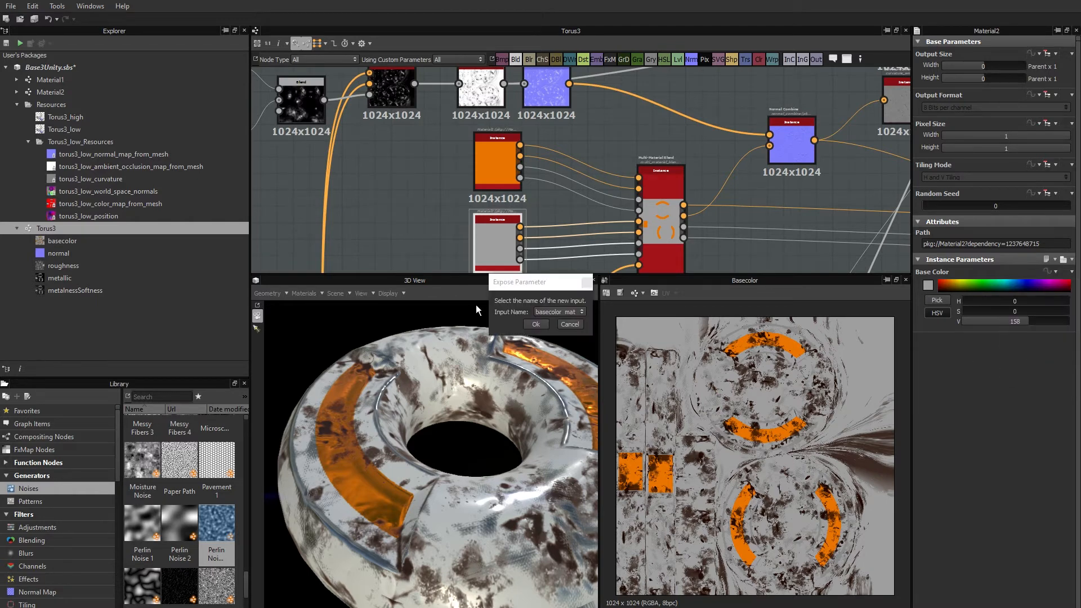
{"action": "left_click", "coordinate": [560, 313]}
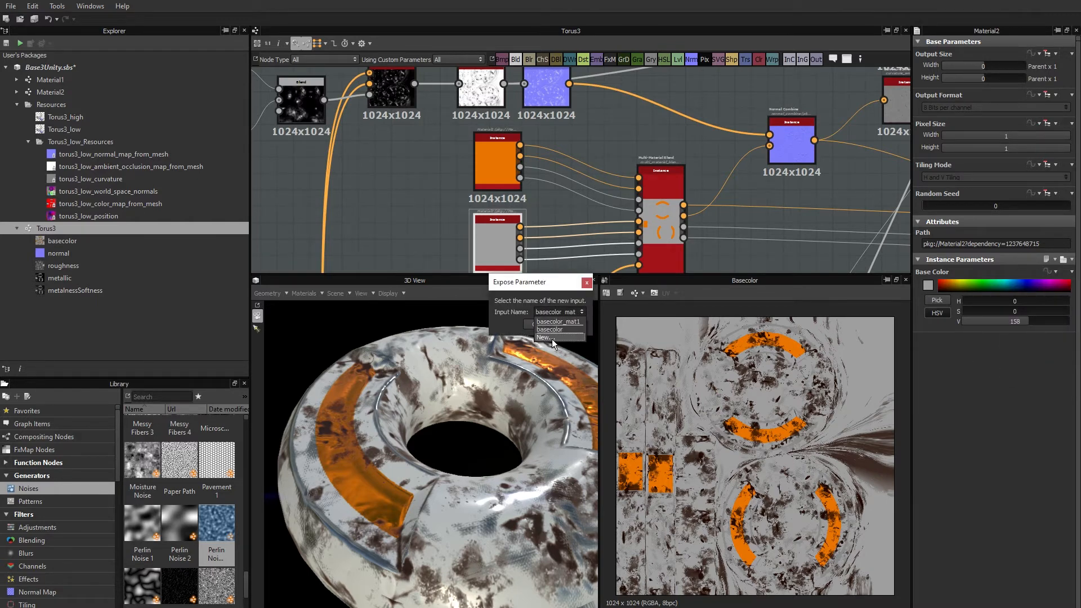
{"action": "left_click", "coordinate": [550, 335]}
{"action": "left_click", "coordinate": [546, 314]}
{"action": "type", "text": "_mat1"}
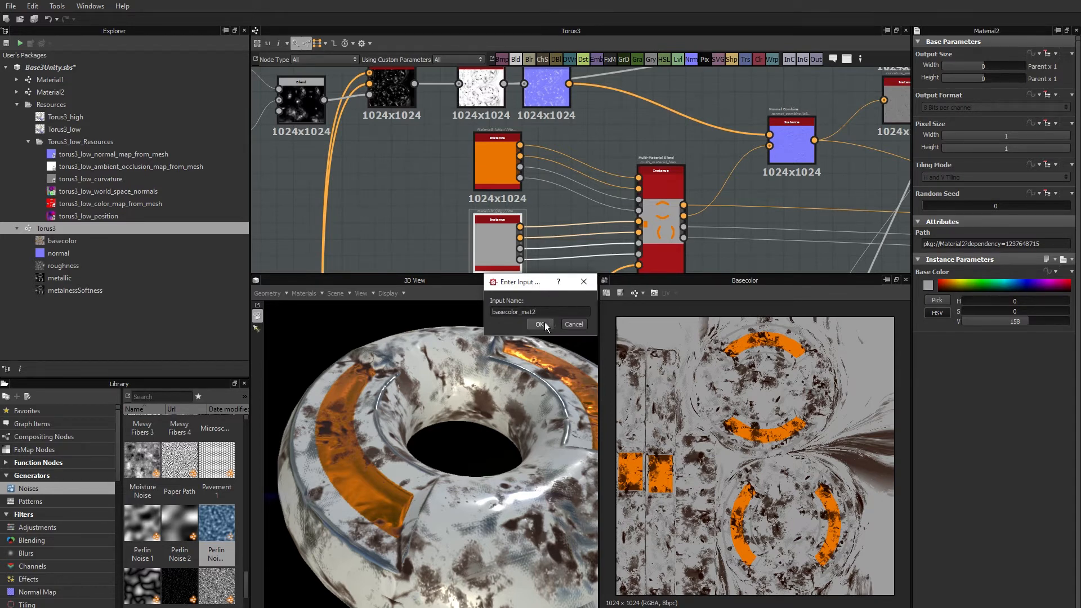
{"action": "left_click", "coordinate": [542, 323]}
{"action": "left_click", "coordinate": [535, 324]}
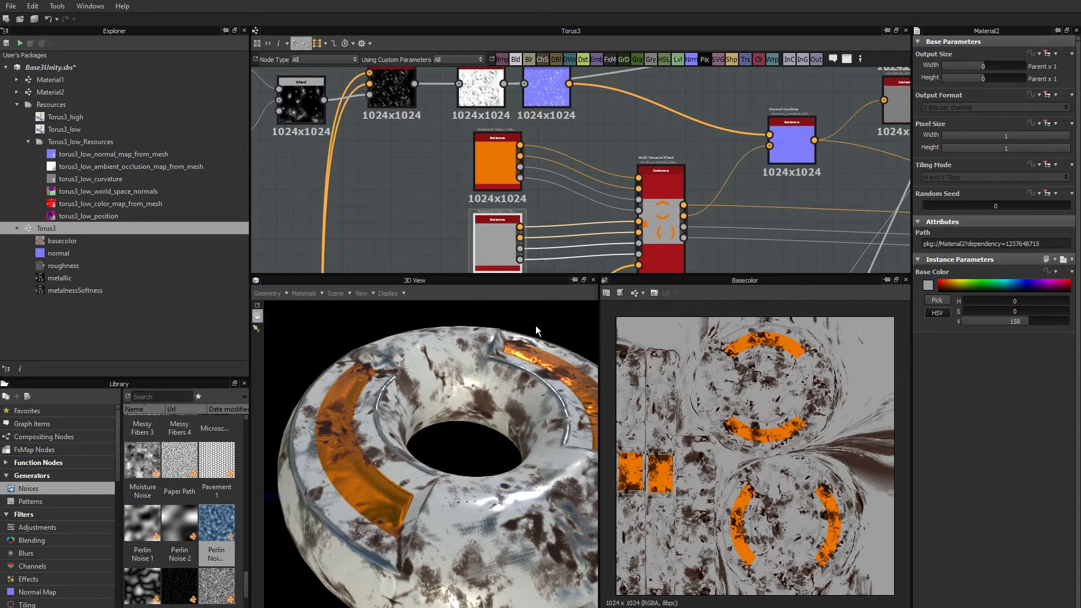
Label the Torus3 inputs basecolor_mat1 and basecolor_mat2 as "Base Color Material 1" and "Base Color Material 2".
{"action": "left_click", "coordinate": [420, 197]}
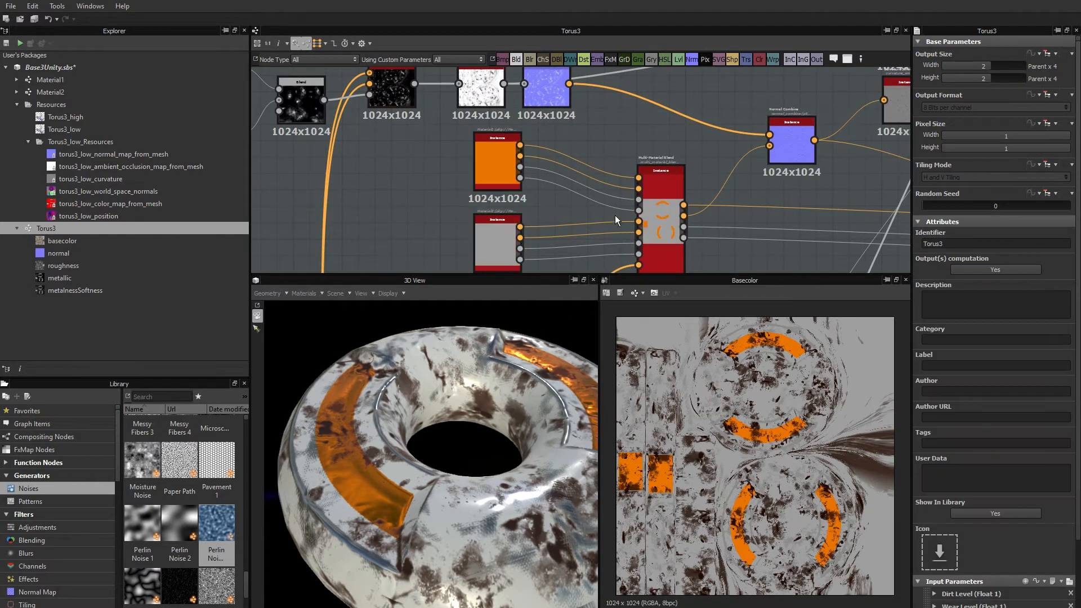
{"action": "scroll", "coordinate": [946, 422], "scroll_direction": "down", "scroll_amount": 3}
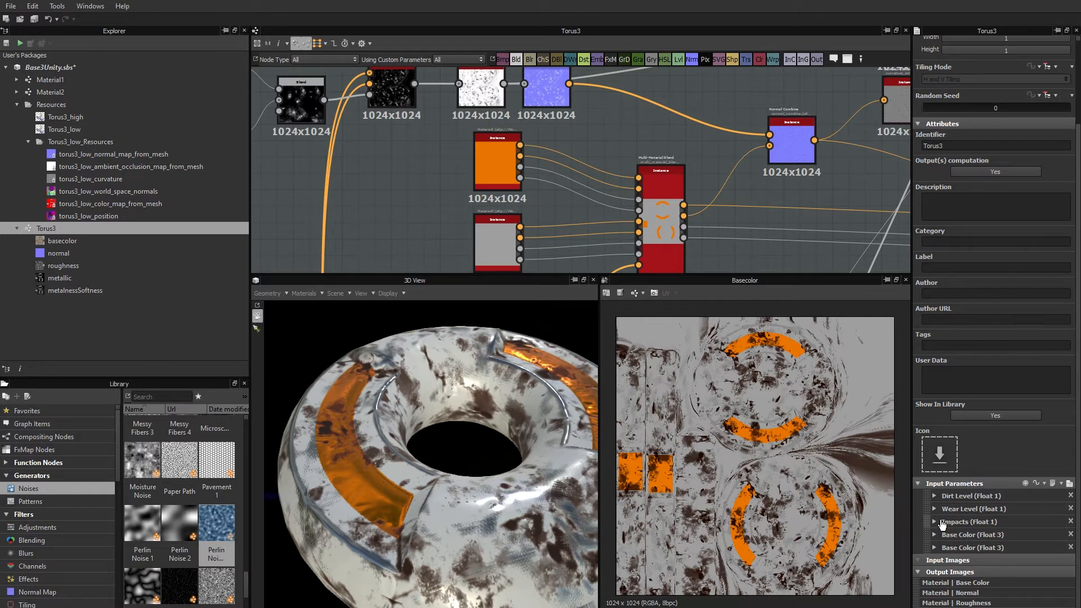
{"action": "left_click", "coordinate": [935, 535]}
{"action": "scroll", "coordinate": [940, 540], "scroll_direction": "down", "scroll_amount": 3}
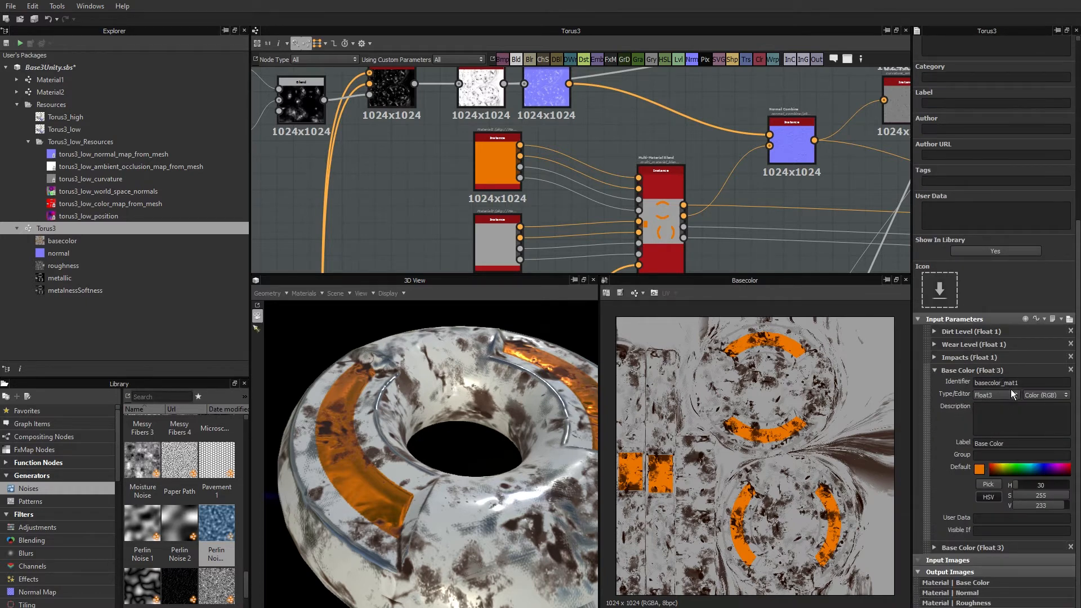
{"action": "left_click", "coordinate": [1021, 442]}
{"action": "type", "text": "al 1"}
{"action": "left_click", "coordinate": [935, 547]}
{"action": "scroll", "coordinate": [1013, 495], "scroll_direction": "down", "scroll_amount": 3}
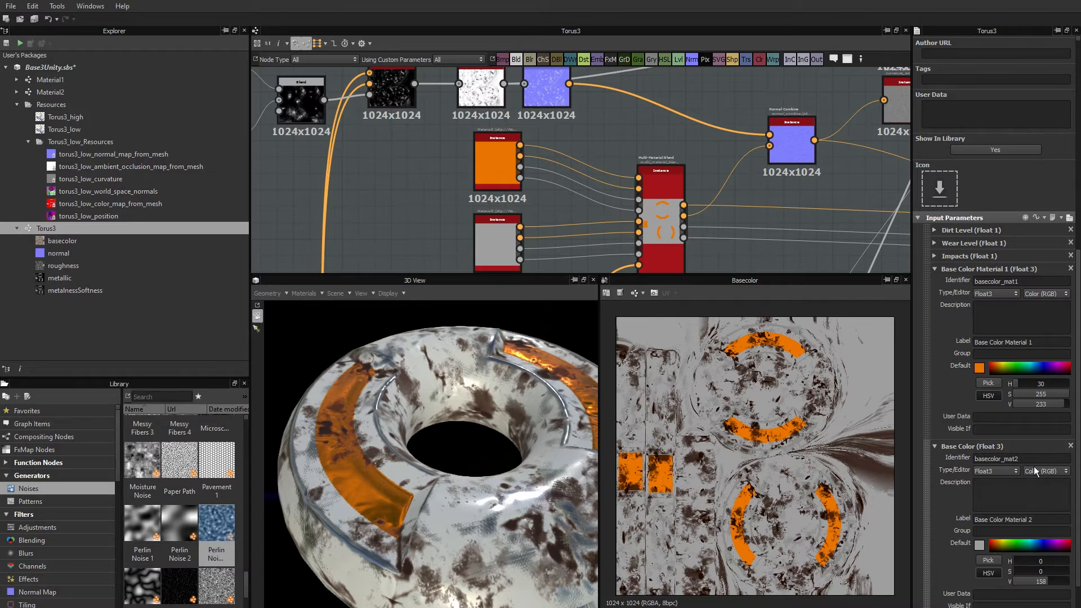
Try a red default on the Base Color Material 2 input, settle on a neutral grey of 150, and collapse both base color inputs.
{"action": "left_click", "coordinate": [996, 544]}
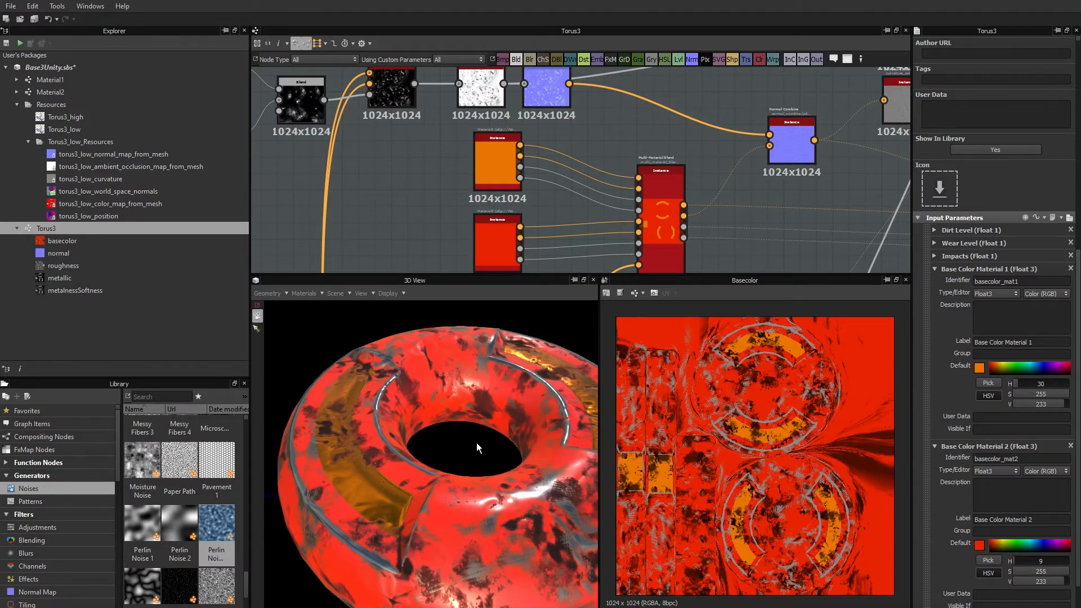
{"action": "left_click", "coordinate": [979, 545]}
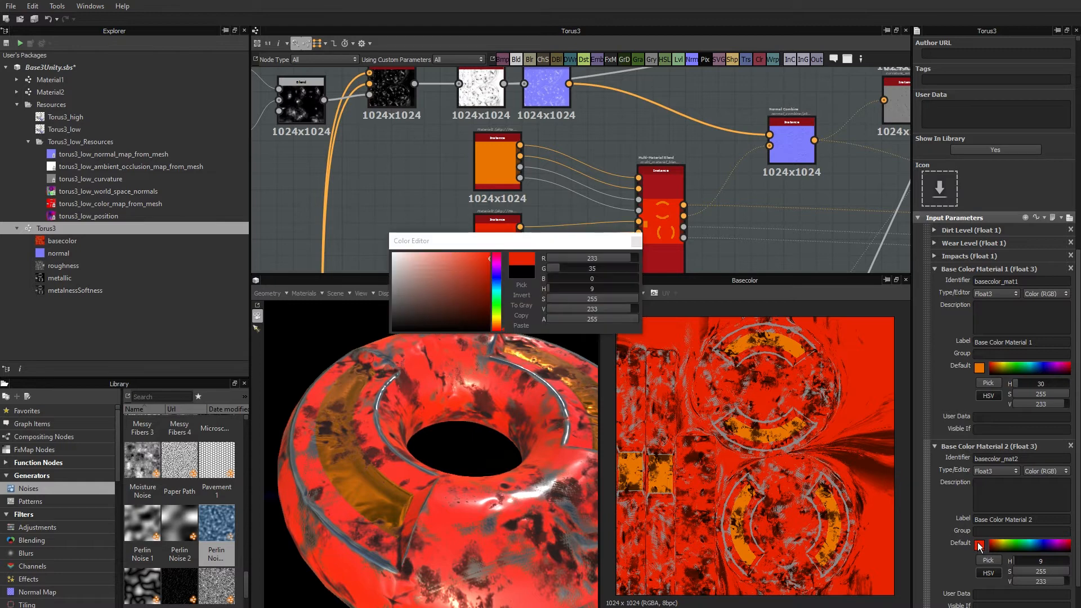
{"action": "left_click", "coordinate": [392, 299]}
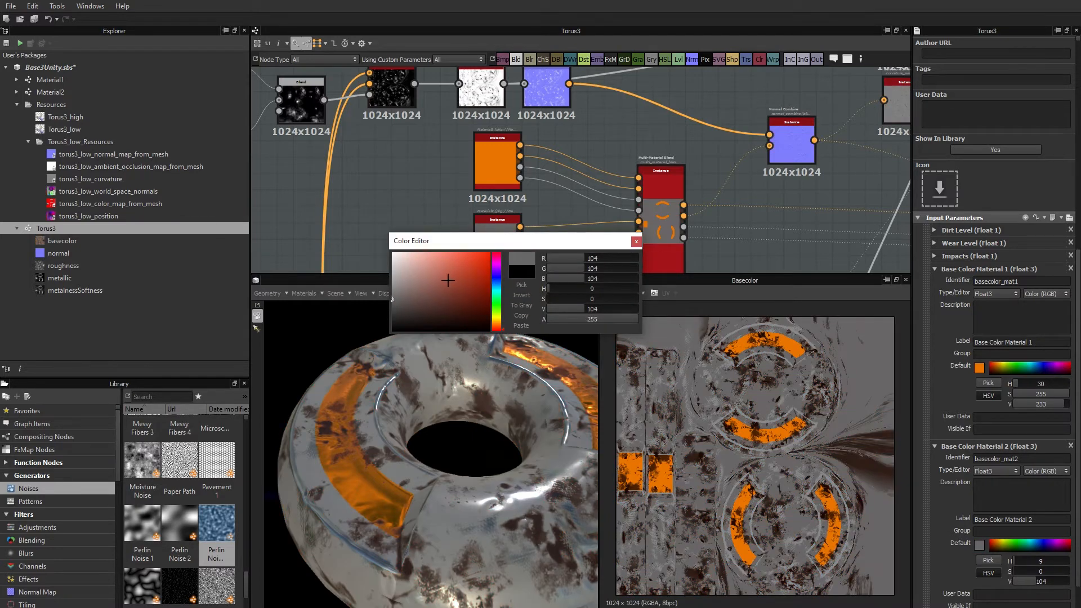
{"action": "left_click", "coordinate": [393, 285]}
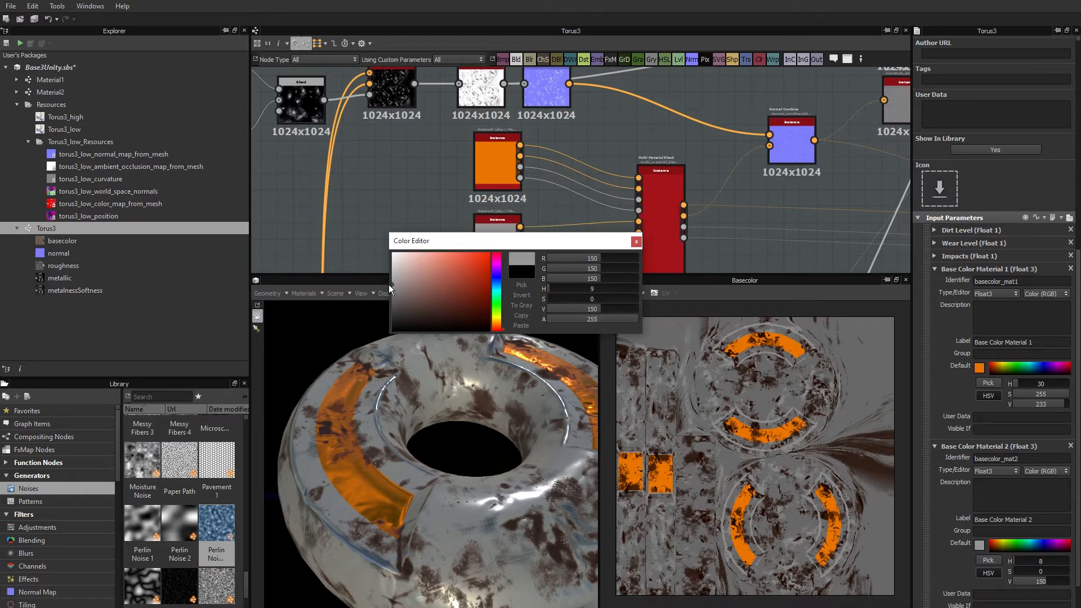
{"action": "left_click", "coordinate": [636, 241]}
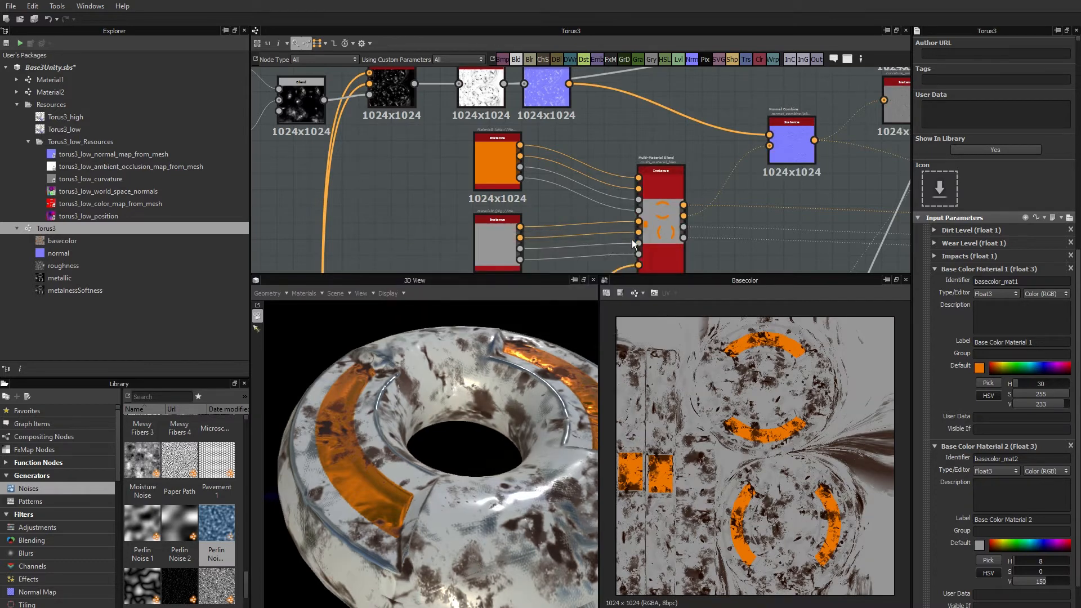
{"action": "left_click", "coordinate": [933, 446]}
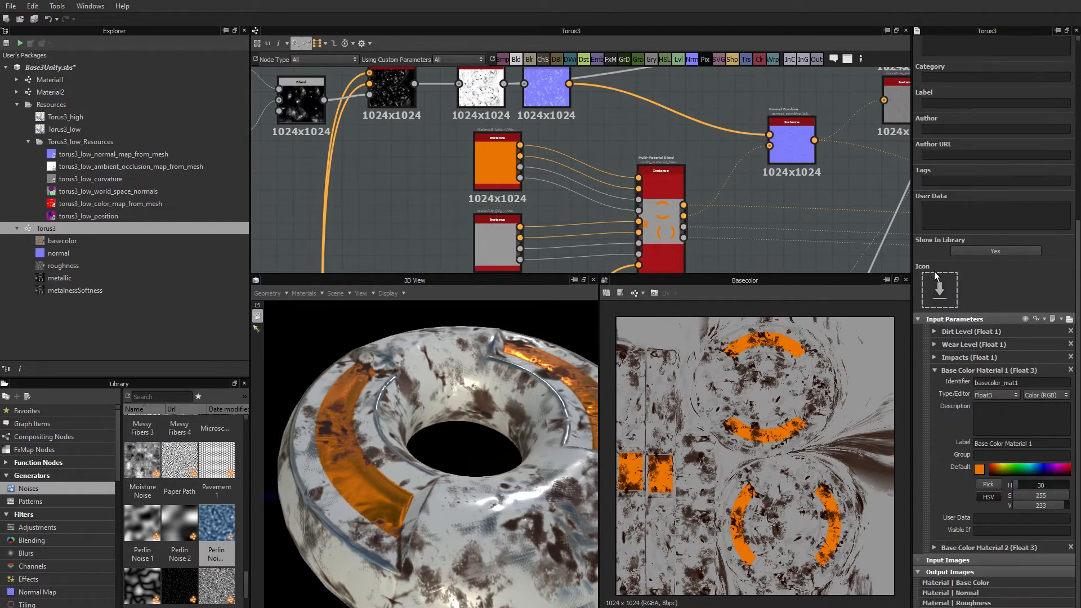
{"action": "left_click", "coordinate": [935, 370]}
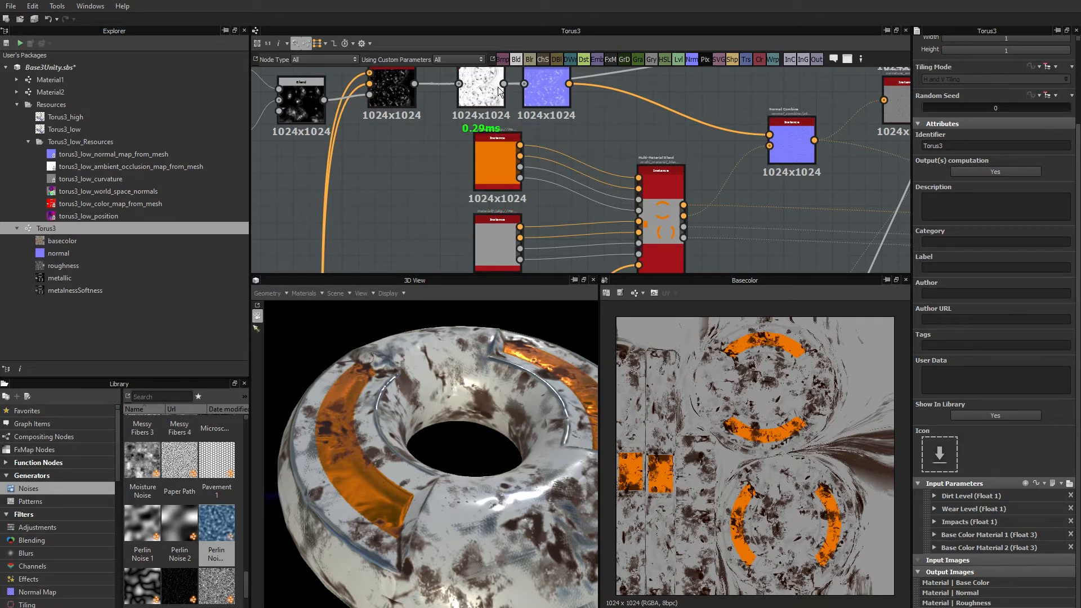
Look over the Torus3 node graph from the material nodes to the outputs, and check the graph's Output Size setting.
{"action": "scroll", "coordinate": [704, 153], "scroll_direction": "down", "scroll_amount": 7}
{"action": "middle_click_drag", "start_coordinate": [739, 186], "coordinate": [567, 158]}
{"action": "scroll", "coordinate": [590, 151], "scroll_direction": "down", "scroll_amount": 2}
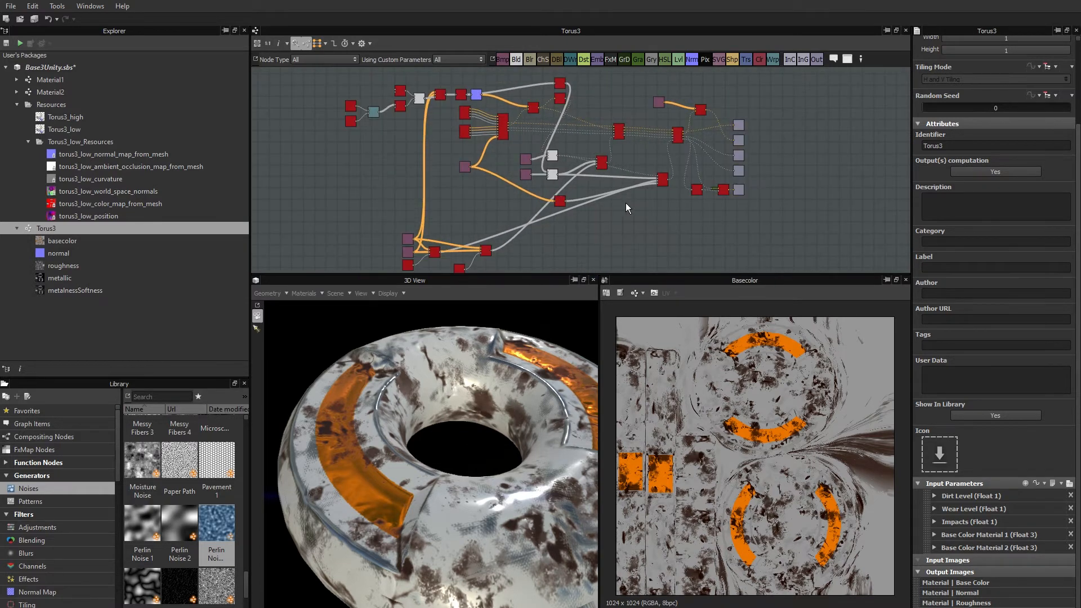
{"action": "middle_click_drag", "start_coordinate": [785, 122], "coordinate": [770, 147]}
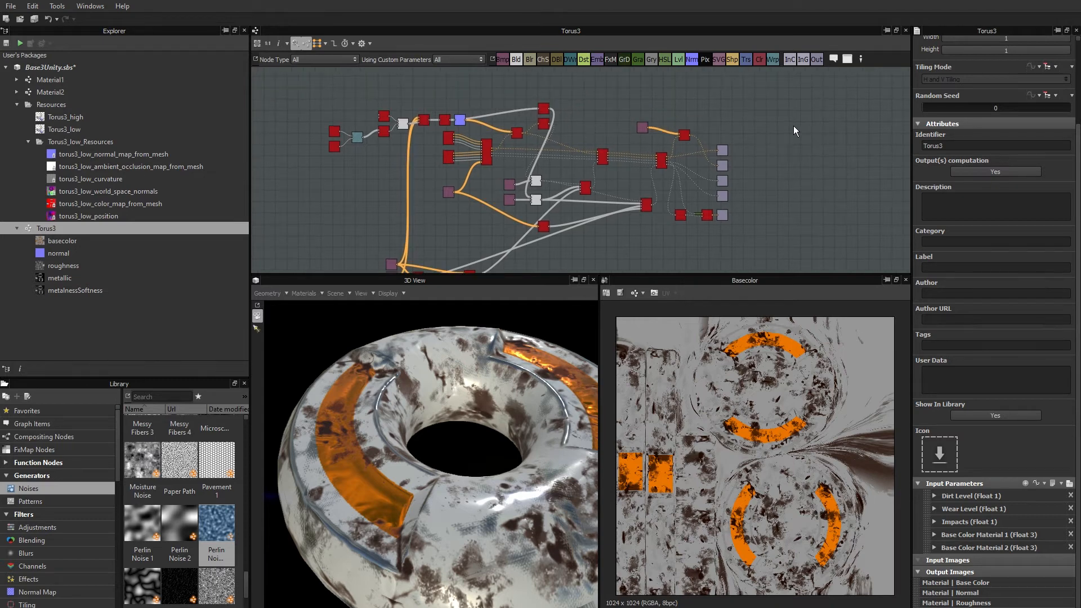
{"action": "scroll", "coordinate": [835, 144], "scroll_direction": "up", "scroll_amount": 5}
{"action": "scroll", "coordinate": [1033, 113], "scroll_direction": "up", "scroll_amount": 3}
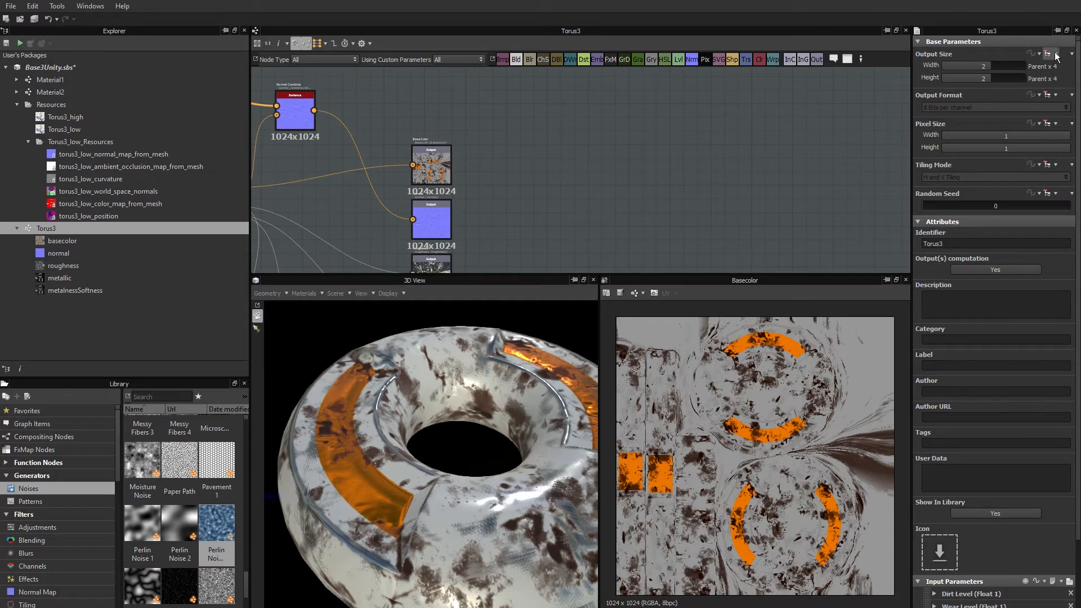
{"action": "scroll", "coordinate": [694, 124], "scroll_direction": "down", "scroll_amount": 5}
{"action": "middle_click_drag", "start_coordinate": [628, 190], "coordinate": [748, 214]}
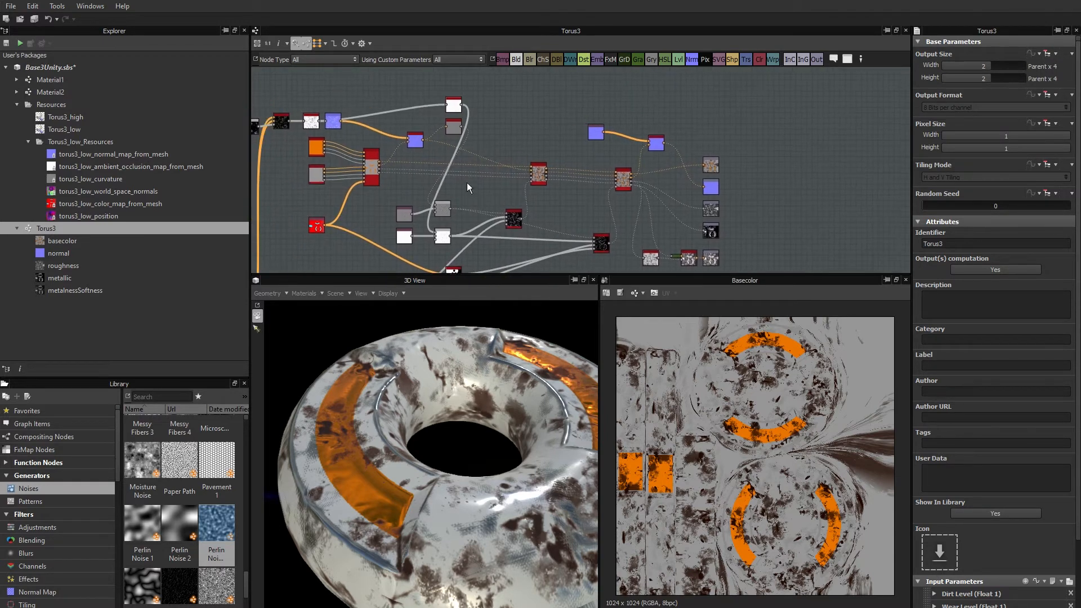
{"action": "middle_click_drag", "start_coordinate": [517, 184], "coordinate": [565, 183]}
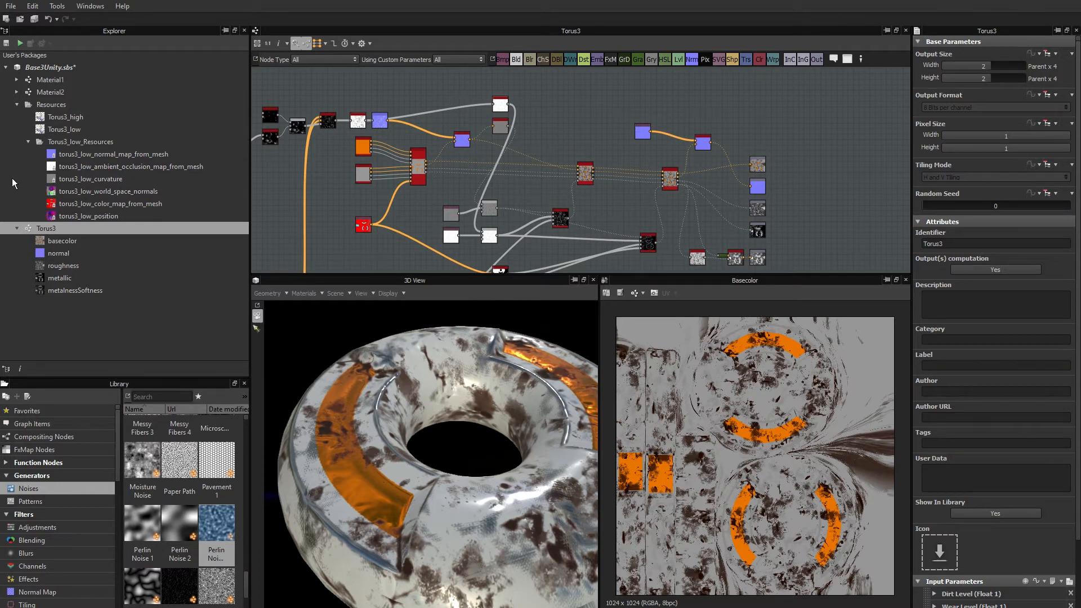
Collapse the package's Resources folders and save the Base3Unity package.
{"action": "left_click", "coordinate": [28, 142]}
{"action": "left_click", "coordinate": [16, 104]}
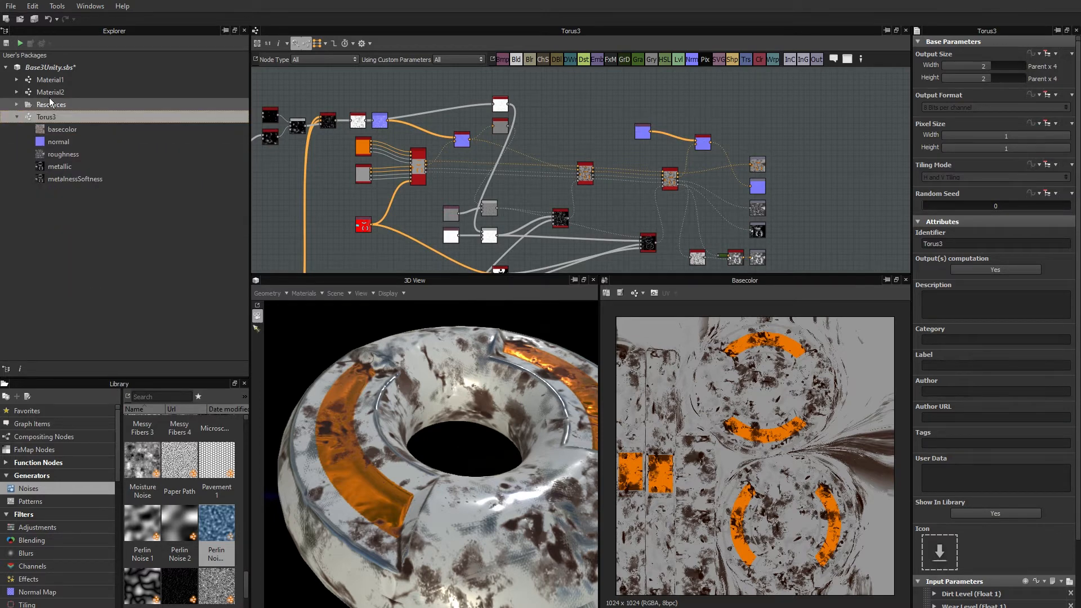
{"action": "right_click", "coordinate": [50, 67]}
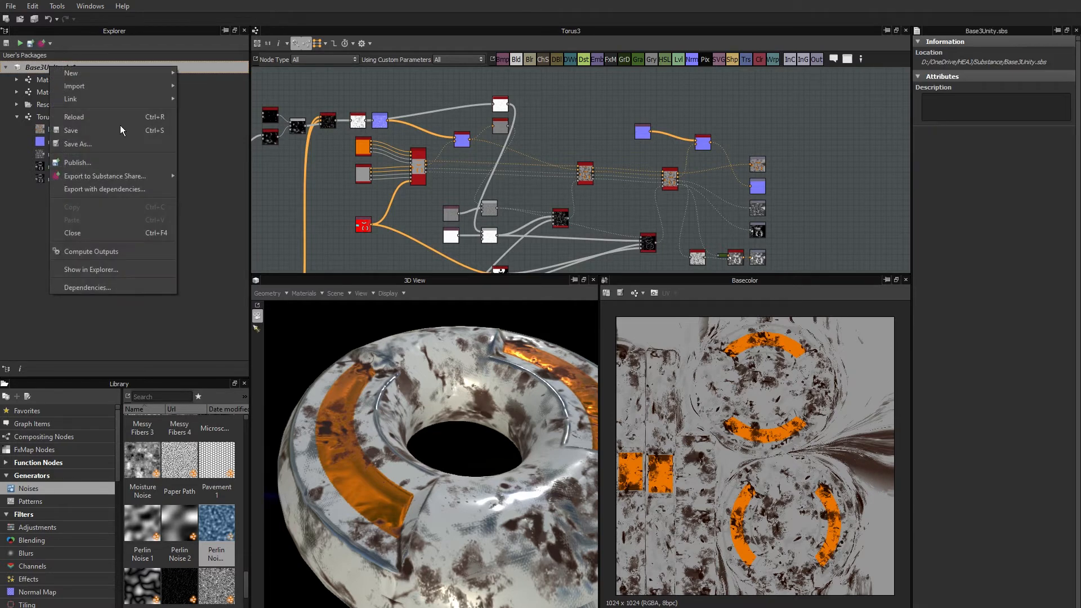
{"action": "left_click", "coordinate": [71, 131]}
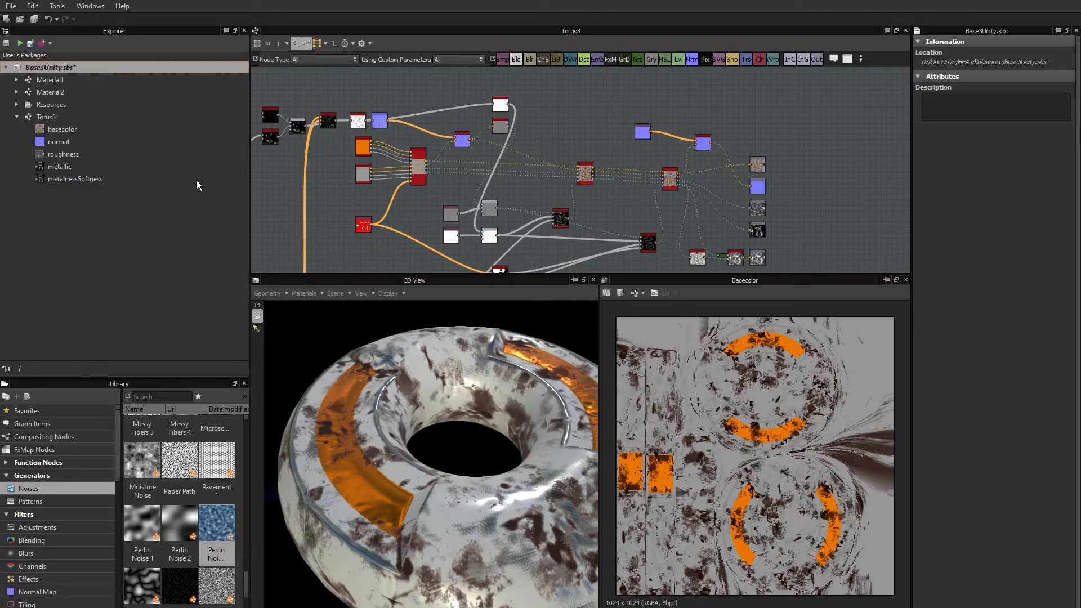
Display the Base3Unity package's dependencies in the Dependency Manager and enlarge it to examine the list.
{"action": "right_click", "coordinate": [52, 64]}
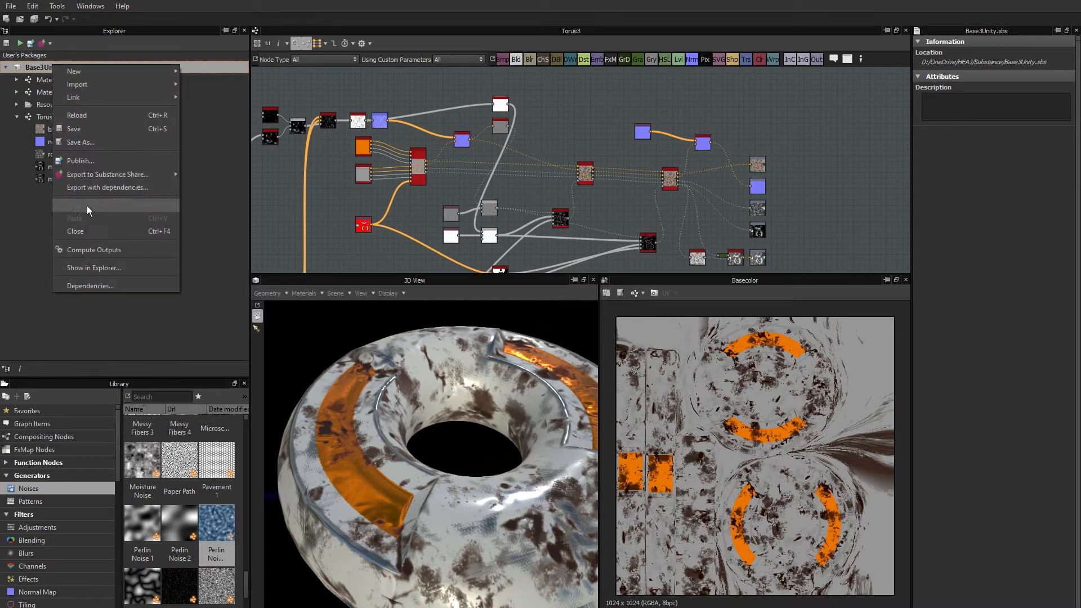
{"action": "left_click", "coordinate": [86, 286]}
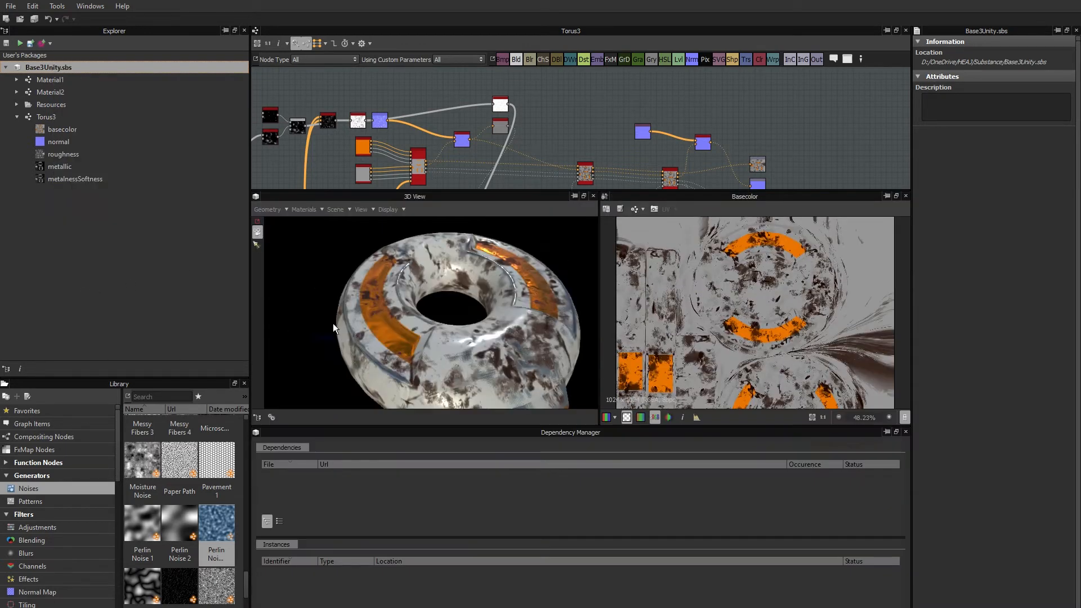
{"action": "left_click_drag", "start_coordinate": [457, 425], "coordinate": [453, 339]}
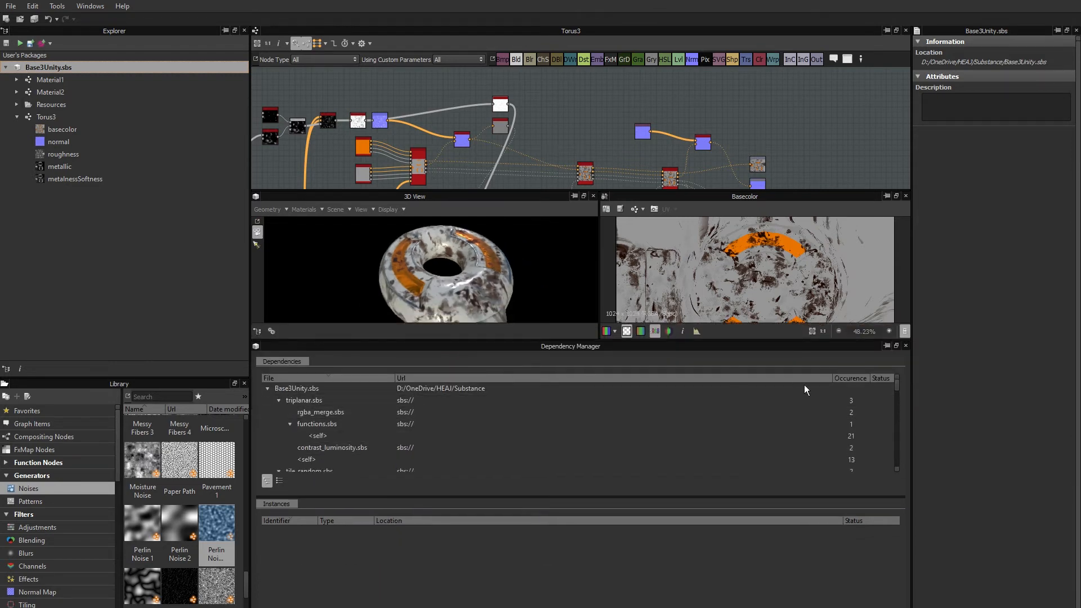
Examine the rest of the Base3Unity package's dependency list down to its end and close the Dependency Manager.
{"action": "mouse_move", "coordinate": [897, 382]}
{"action": "left_mouse_down"}
{"action": "mouse_move", "coordinate": [893, 465]}
{"action": "mouse_move", "coordinate": [893, 385]}
{"action": "left_mouse_up"}
{"action": "left_click_drag", "start_coordinate": [897, 383], "coordinate": [893, 463]}
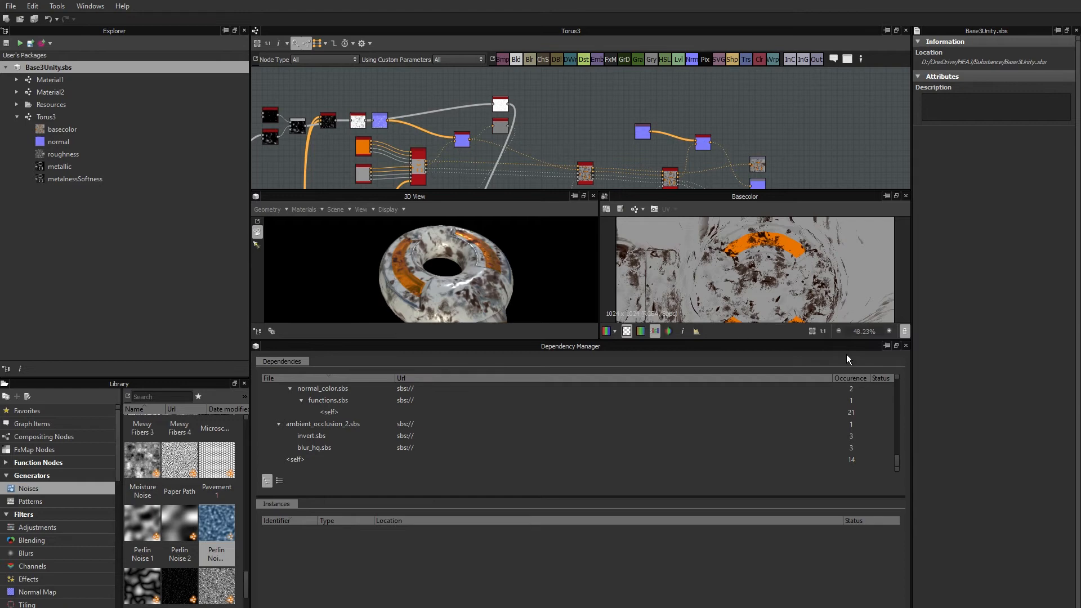
{"action": "left_click", "coordinate": [905, 346]}
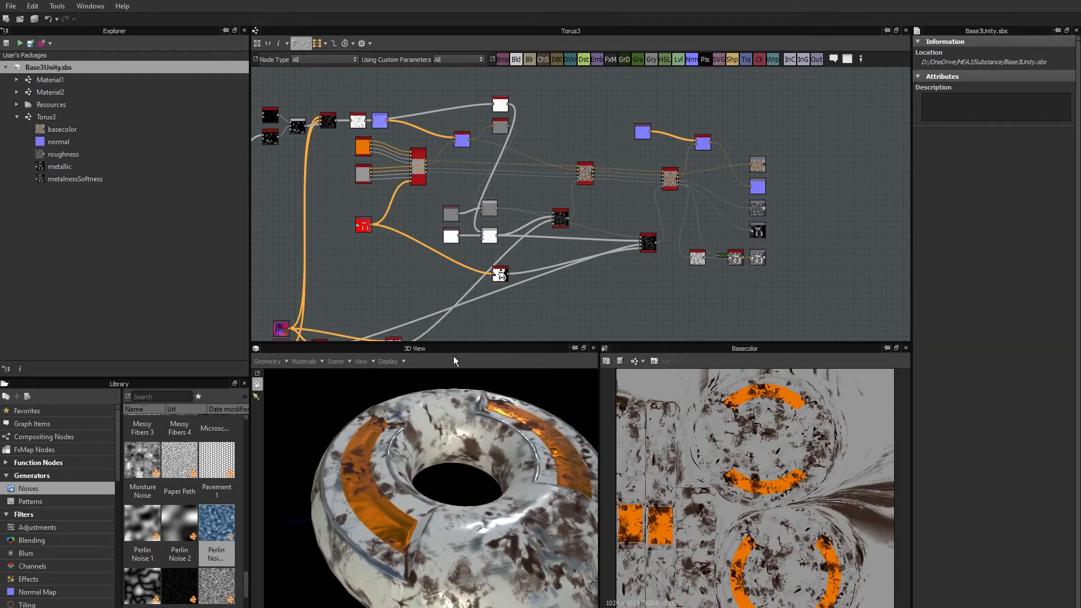
Publish the Base3Unity package as Base3Unity.sbsar in the Substance folder, exposing output size, pixel size and random seed.
{"action": "right_click", "coordinate": [49, 65]}
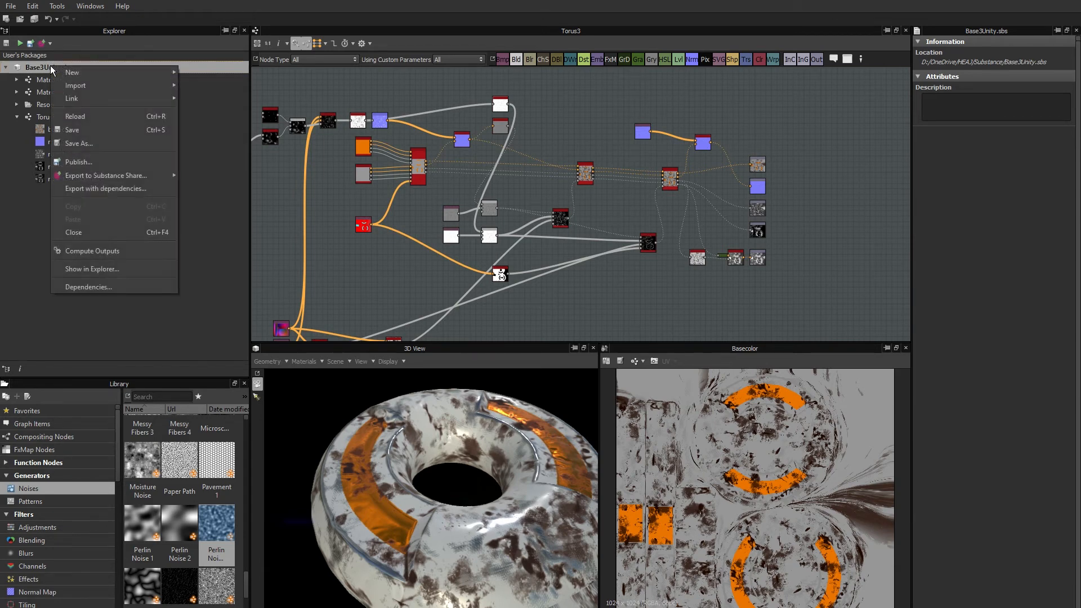
{"action": "left_click", "coordinate": [76, 162]}
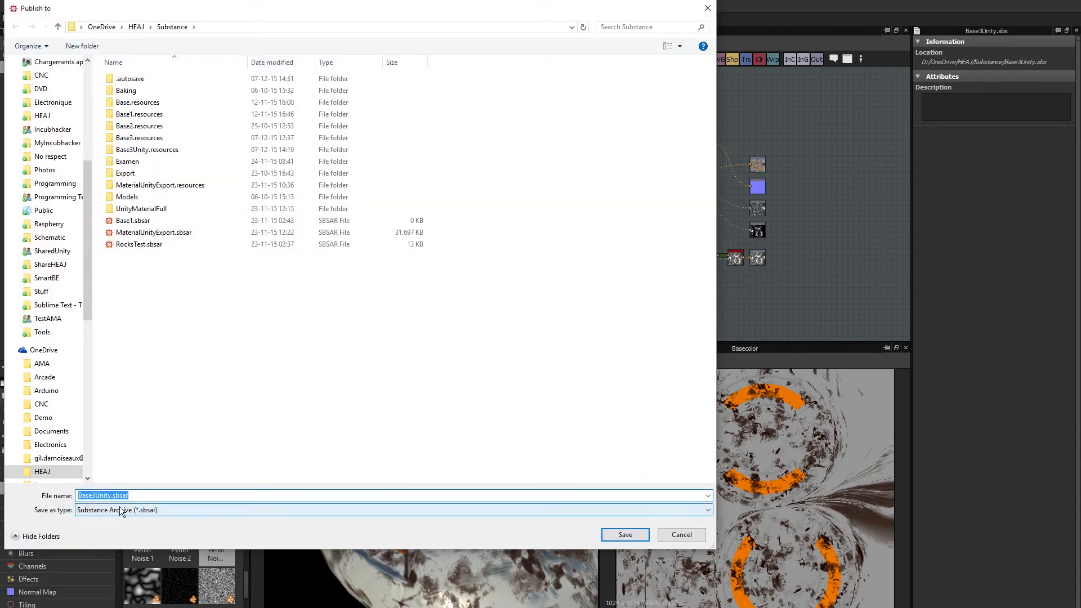
{"action": "left_click", "coordinate": [130, 497]}
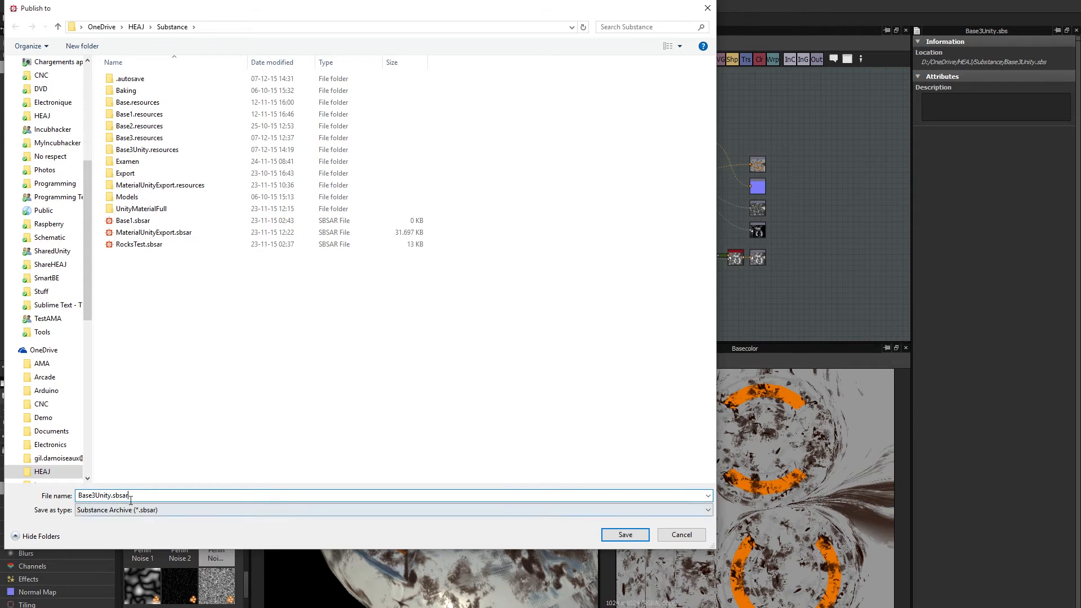
{"action": "left_click", "coordinate": [255, 26]}
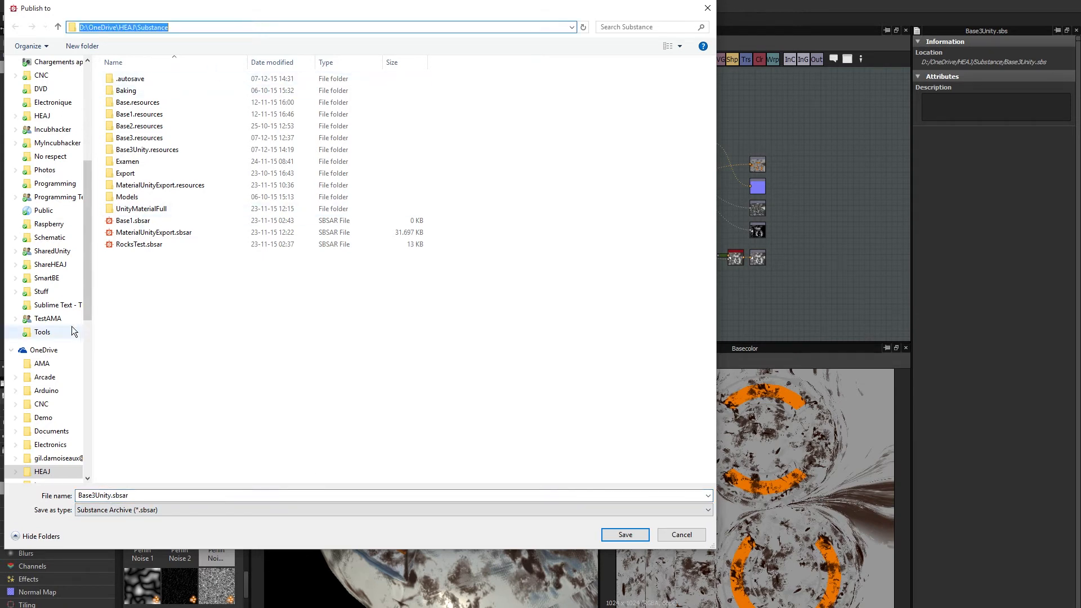
{"action": "double_click", "coordinate": [149, 495]}
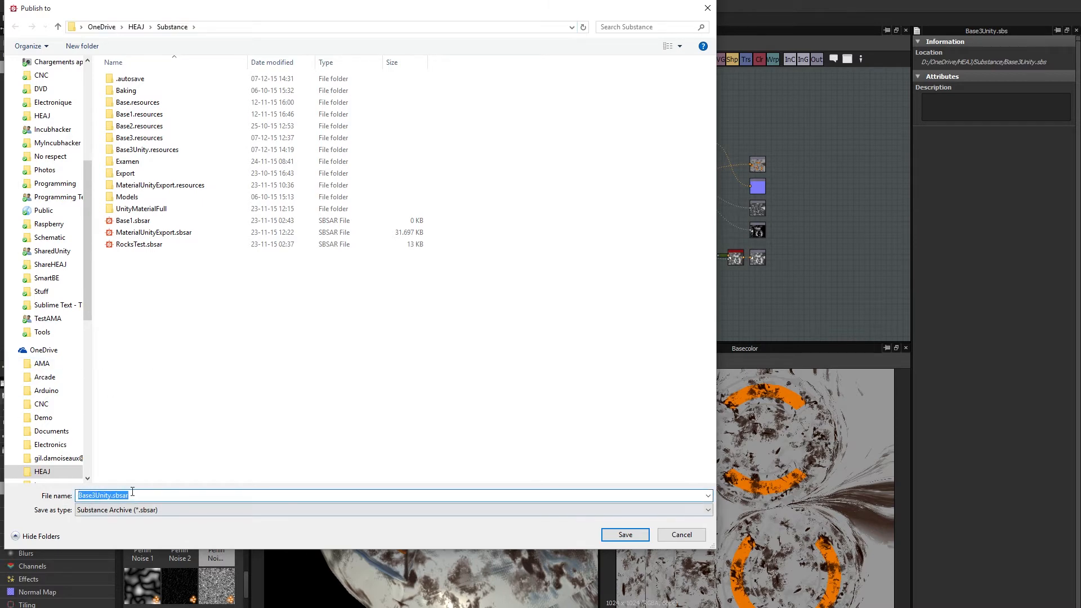
{"action": "left_click", "coordinate": [624, 535]}
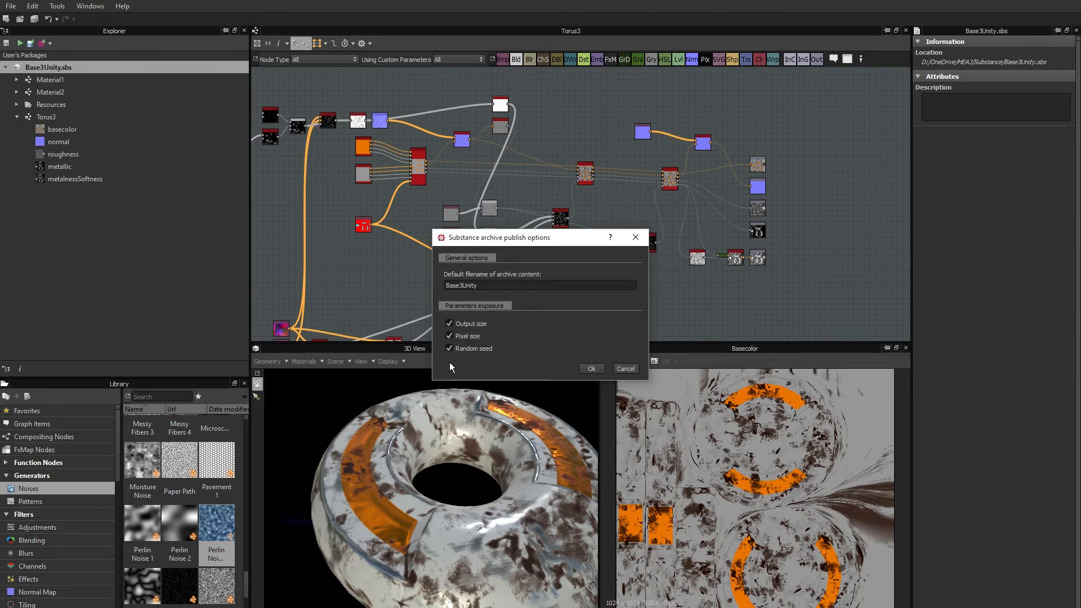
{"action": "left_click", "coordinate": [594, 370]}
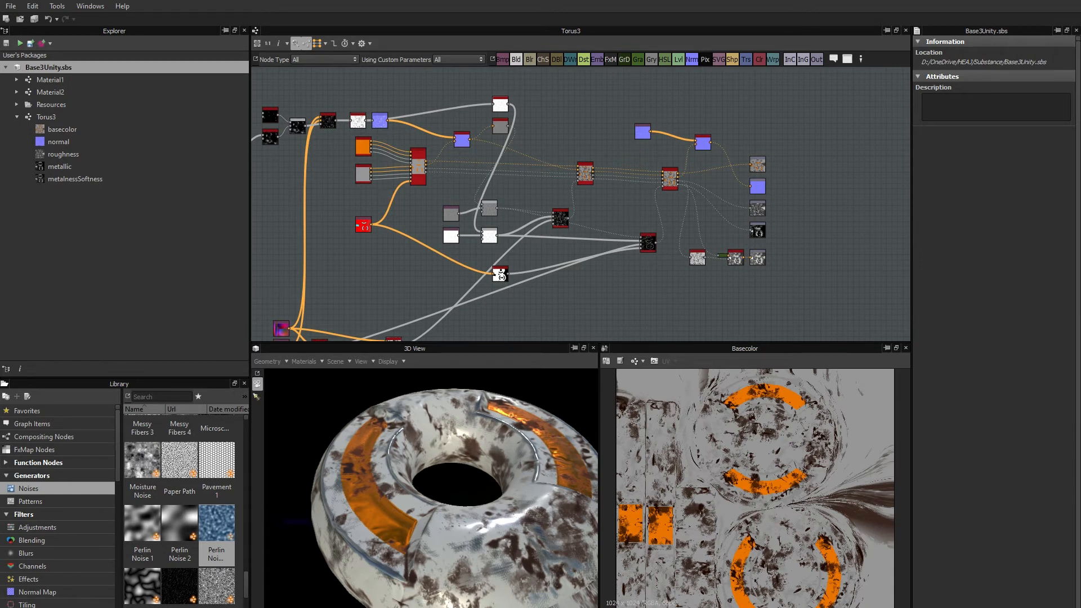
Switch to Unity, import the Base3Unity archive and the Torus3_low model into Assets, and expand Base3Unity to show its contents.
{"action": "mouse_move", "coordinate": [124, 607]}
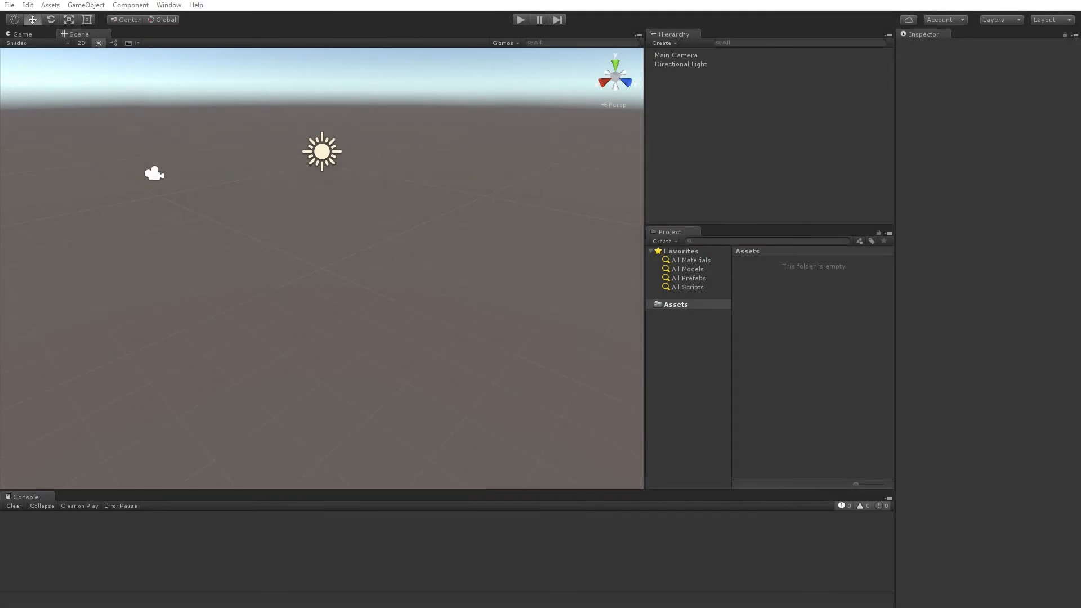
{"action": "left_click_drag", "start_coordinate": [1080, 358], "coordinate": [755, 356]}
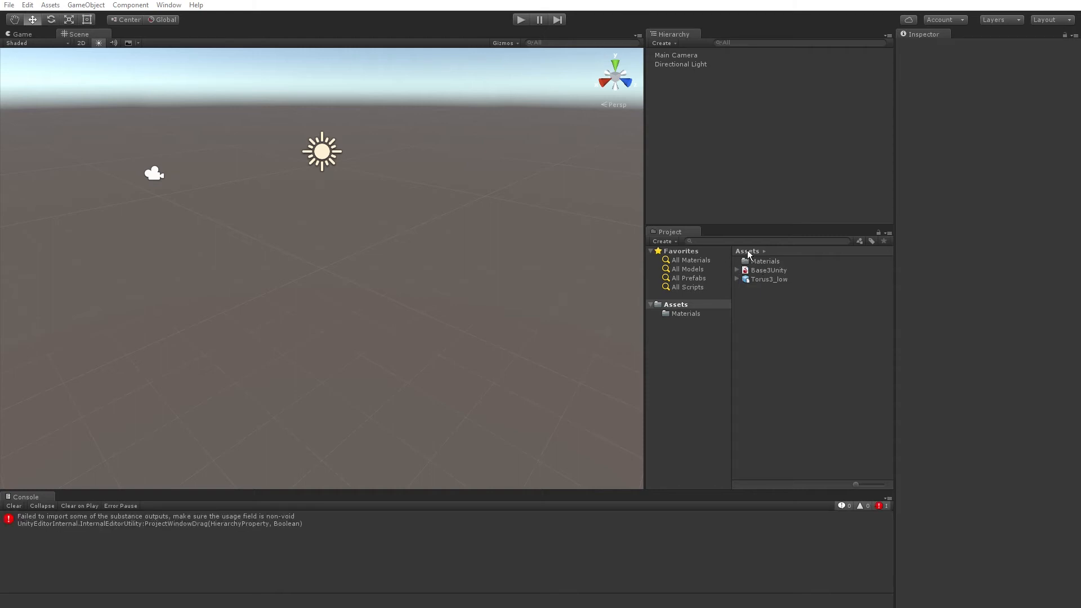
{"action": "left_click", "coordinate": [737, 270]}
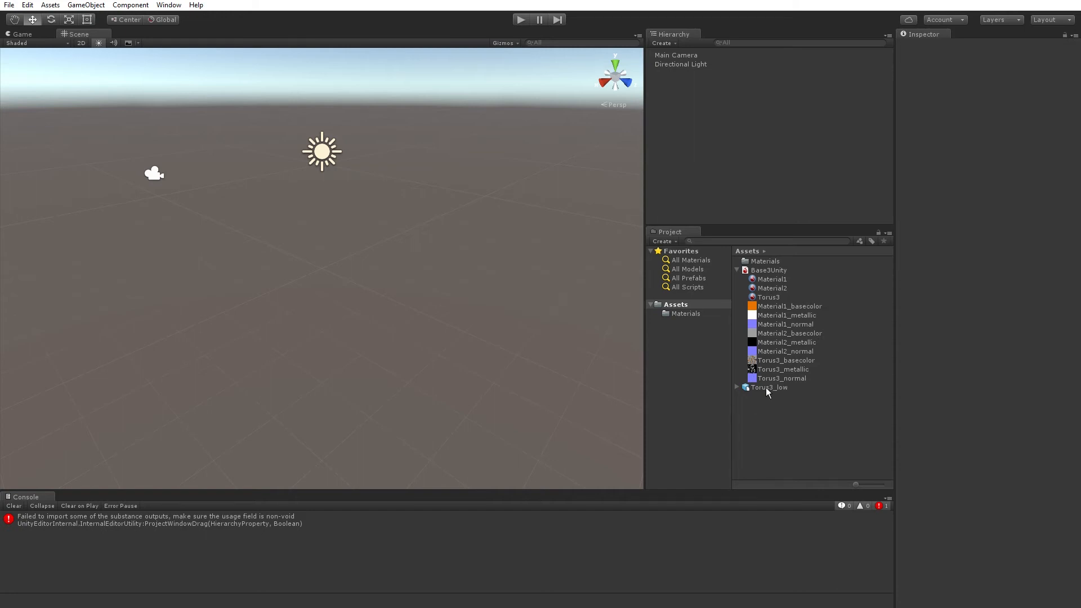
Place the Torus3_low model in the scene and set its position to 0, 0, 0.
{"action": "left_click_drag", "start_coordinate": [767, 389], "coordinate": [323, 281]}
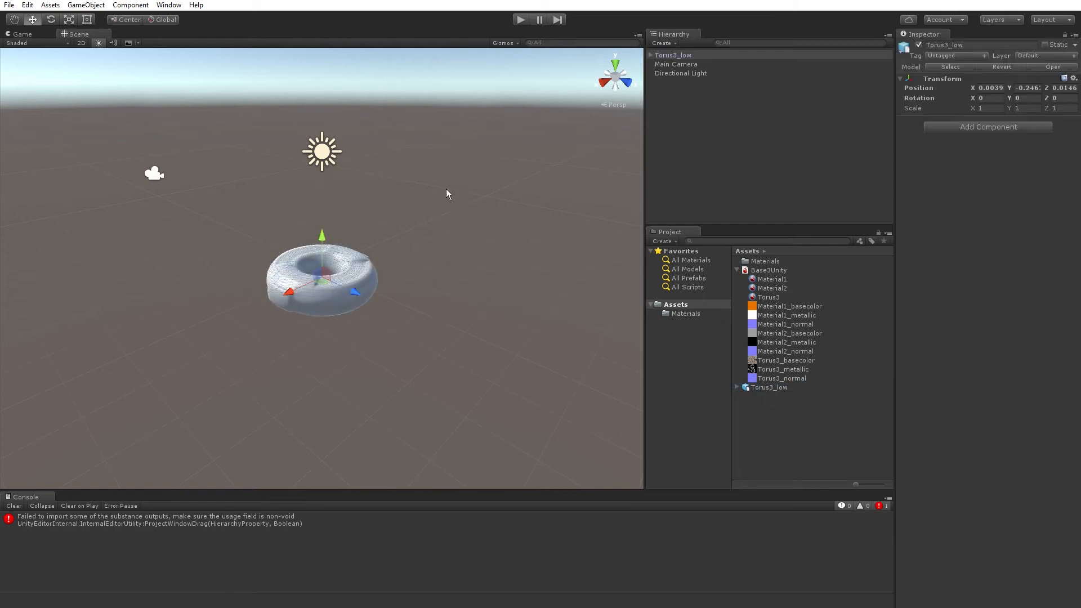
{"action": "left_click", "coordinate": [990, 88]}
{"action": "type", "text": "0"}
{"action": "key", "text": "Tab"}
{"action": "type", "text": "0"}
{"action": "key", "text": "Tab"}
{"action": "type", "text": "0"}
{"action": "key", "text": "Tab"}
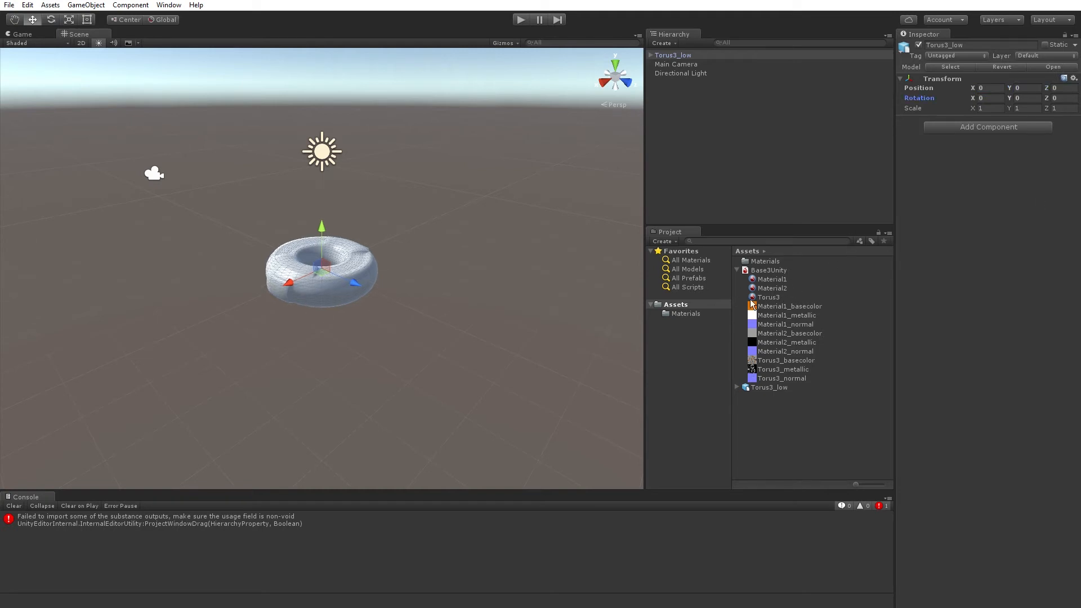
Apply the Torus3 substance material to the torus in the scene and inspect it up close.
{"action": "left_click_drag", "start_coordinate": [767, 298], "coordinate": [337, 289]}
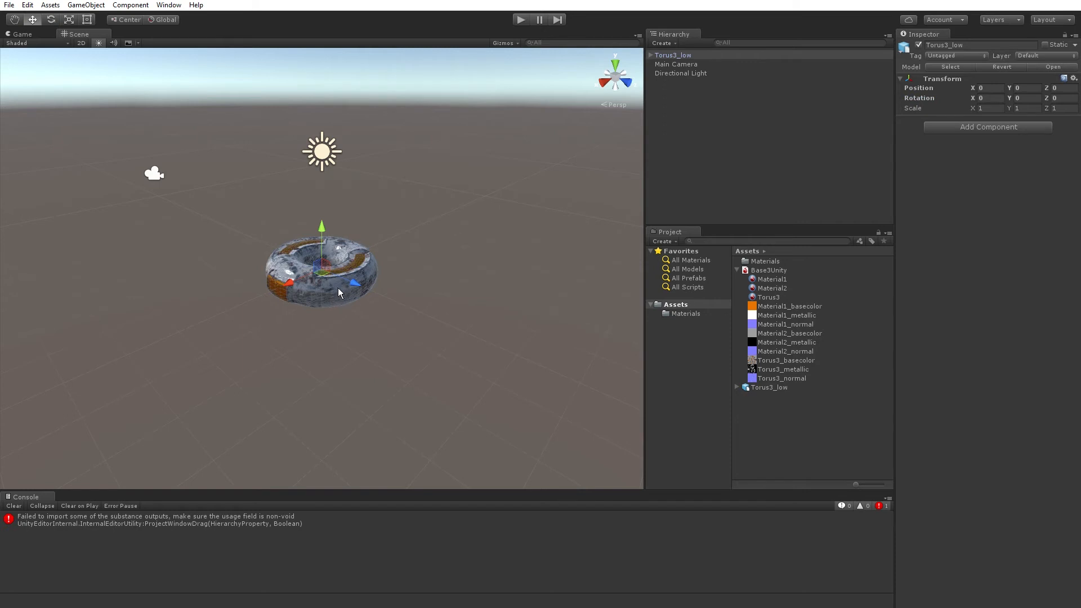
{"action": "scroll", "coordinate": [337, 288], "scroll_direction": "up", "scroll_amount": 5}
{"action": "middle_click_drag", "start_coordinate": [345, 303], "coordinate": [397, 314]}
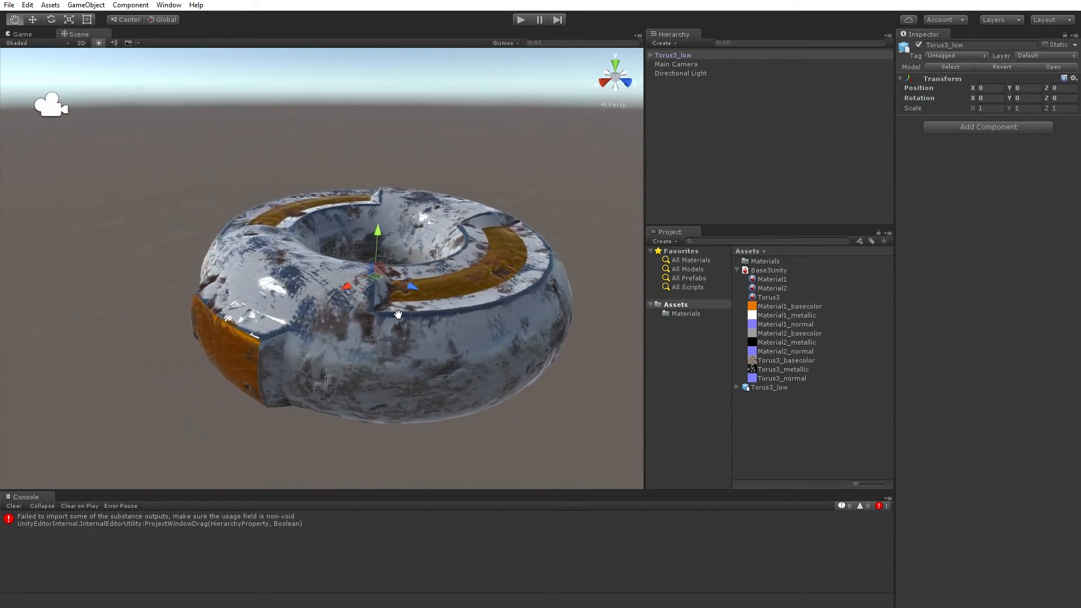
{"action": "left_click_drag", "start_coordinate": [398, 314], "coordinate": [444, 355], "text": "alt"}
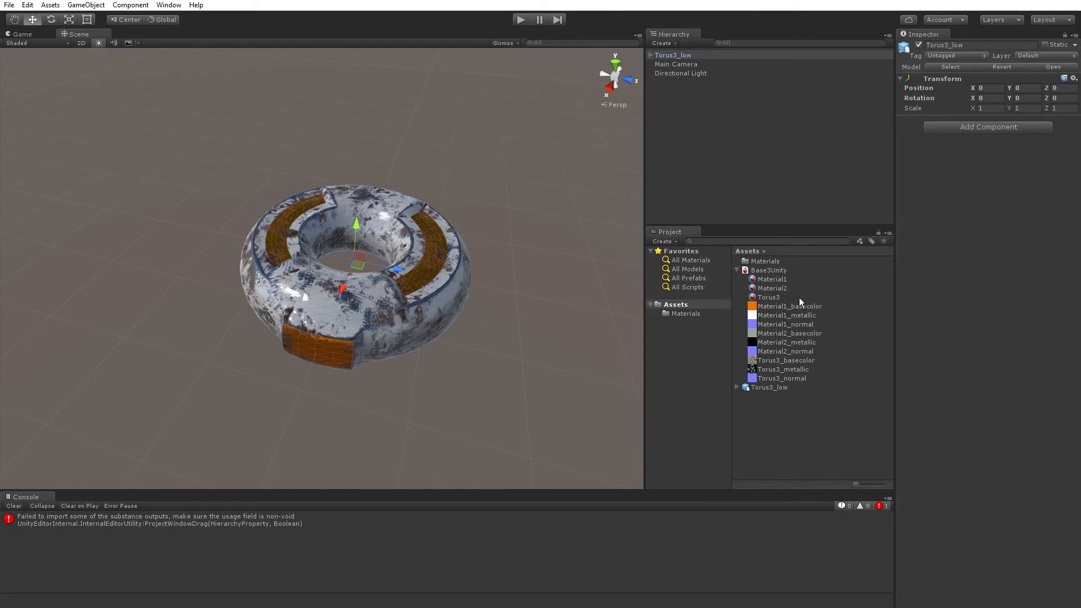
In the Torus3 material's procedural properties, set Dirt Level to about 0.605, Wear Level to about 0.228 and Impacts to 0.
{"action": "left_click", "coordinate": [769, 299]}
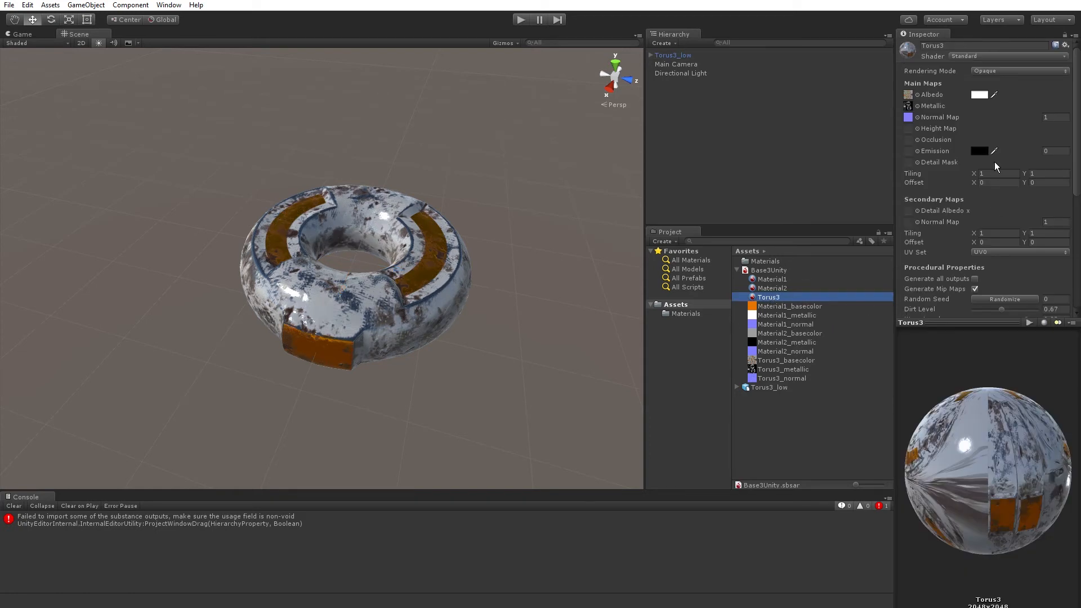
{"action": "scroll", "coordinate": [995, 157], "scroll_direction": "down", "scroll_amount": 3}
{"action": "left_click_drag", "start_coordinate": [970, 322], "coordinate": [968, 437]}
{"action": "scroll", "coordinate": [952, 59], "scroll_direction": "up", "scroll_amount": 3}
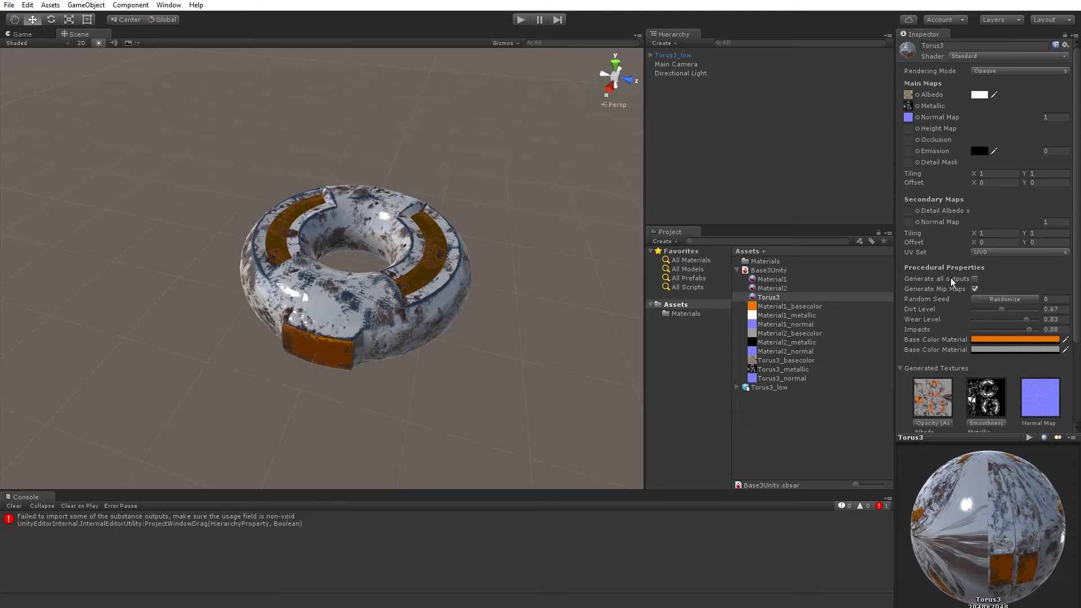
{"action": "scroll", "coordinate": [1010, 331], "scroll_direction": "down", "scroll_amount": 3}
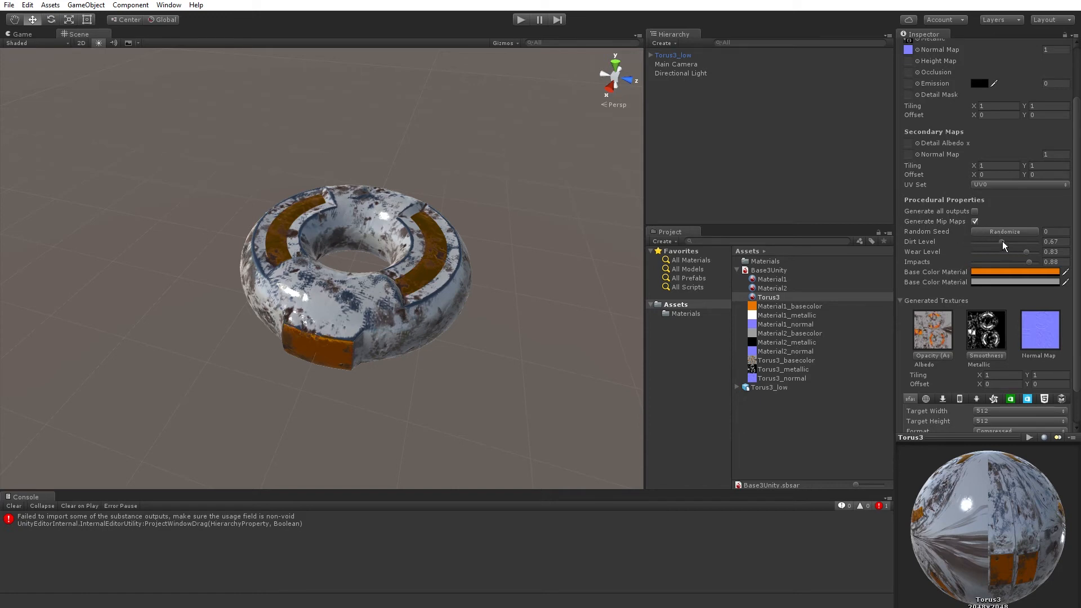
{"action": "mouse_move", "coordinate": [1002, 242]}
{"action": "left_mouse_down"}
{"action": "mouse_move", "coordinate": [978, 243]}
{"action": "mouse_move", "coordinate": [1016, 243]}
{"action": "left_mouse_up"}
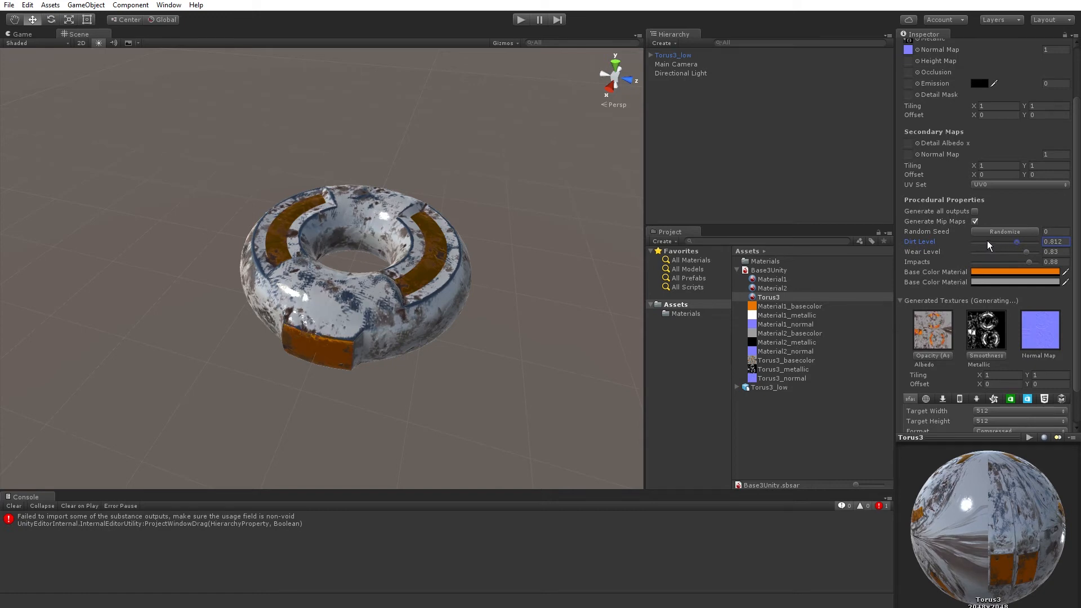
{"action": "left_click_drag", "start_coordinate": [987, 245], "coordinate": [963, 265]}
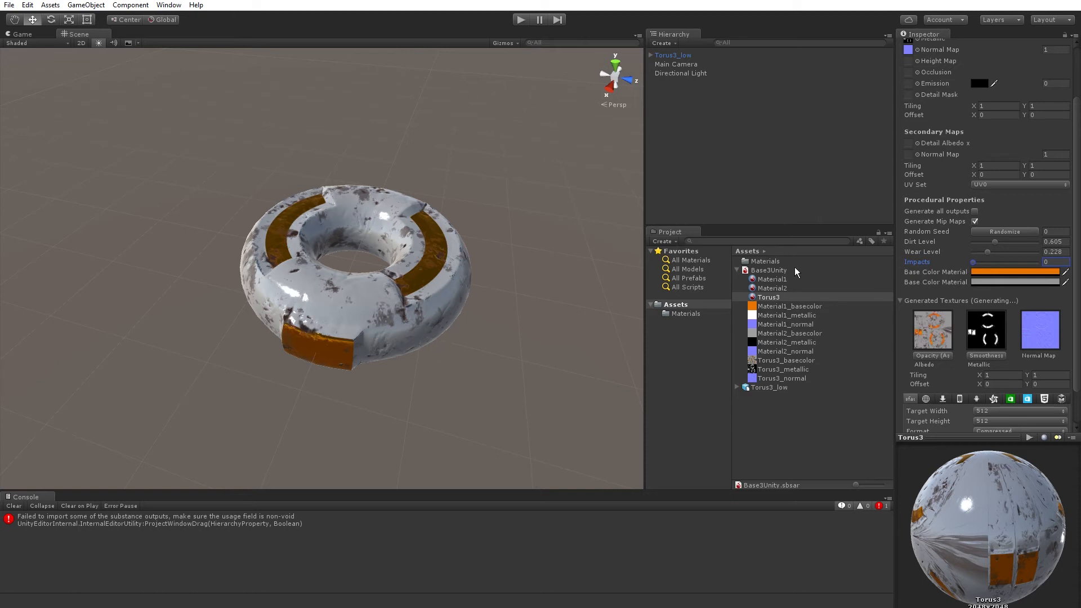
Inspect the torus from several angles, then raise the material's Wear Level to about 0.781 and Dirt Level to about 0.695.
{"action": "scroll", "coordinate": [351, 317], "scroll_direction": "up", "scroll_amount": 2}
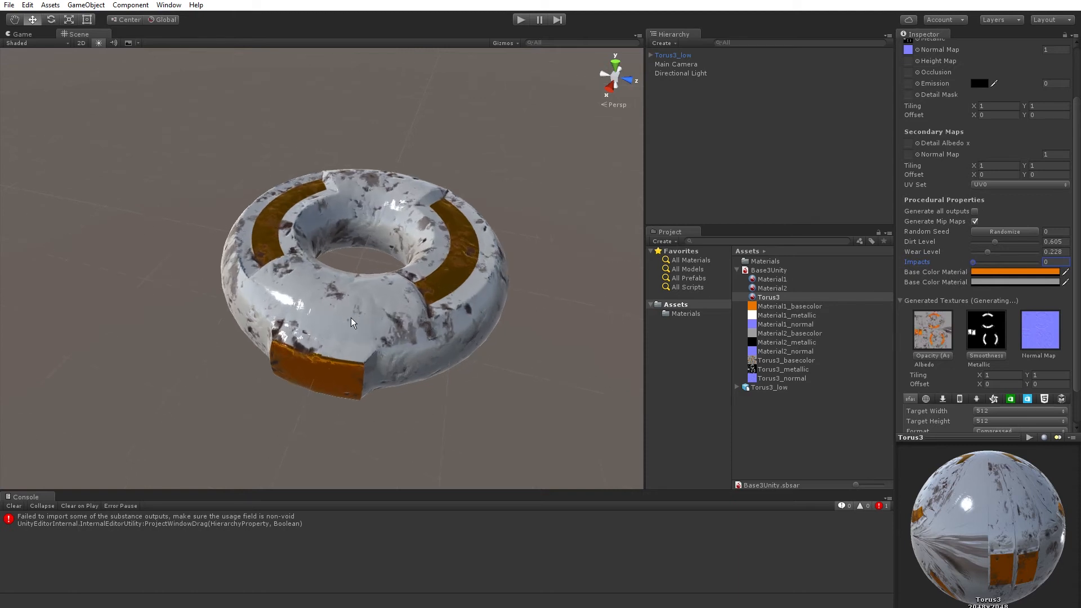
{"action": "left_click_drag", "start_coordinate": [353, 338], "coordinate": [254, 373], "text": "alt"}
{"action": "left_click_drag", "start_coordinate": [260, 424], "coordinate": [260, 386], "text": "alt"}
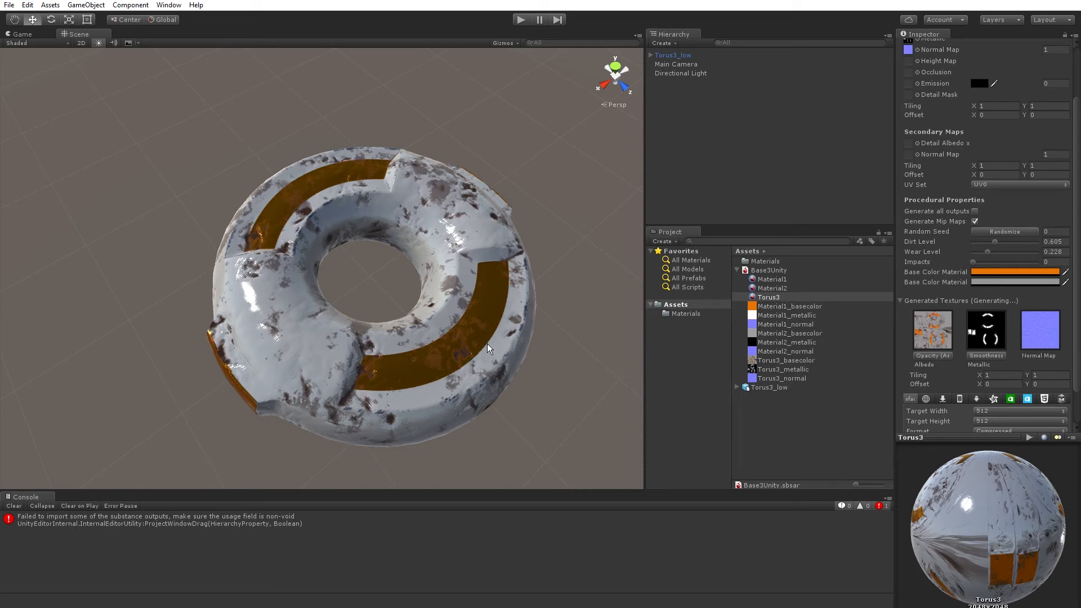
{"action": "scroll", "coordinate": [481, 343], "scroll_direction": "down", "scroll_amount": 5}
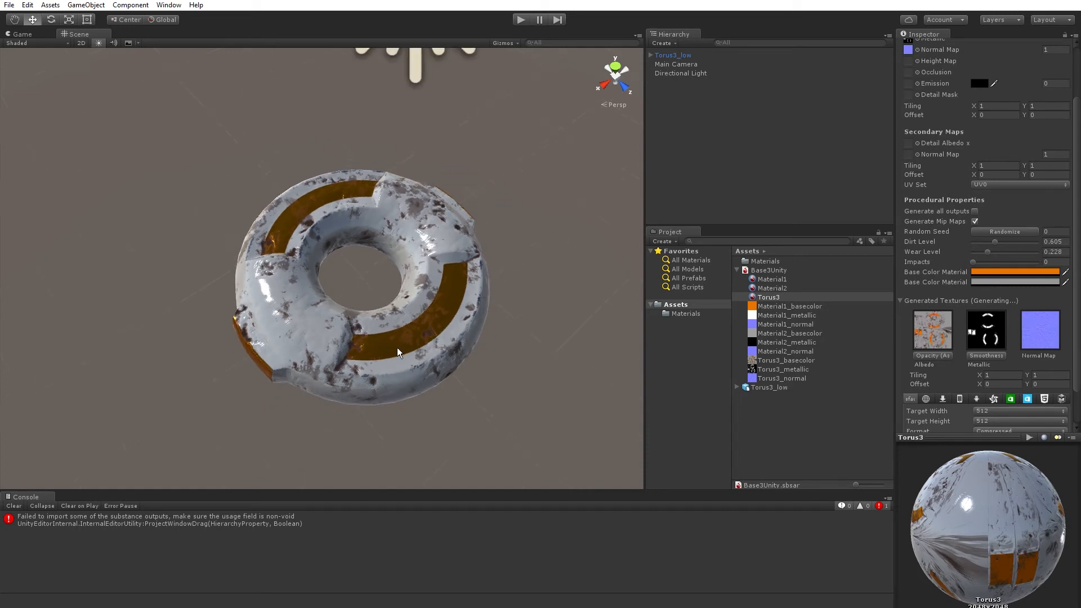
{"action": "middle_click_drag", "start_coordinate": [397, 347], "coordinate": [405, 359]}
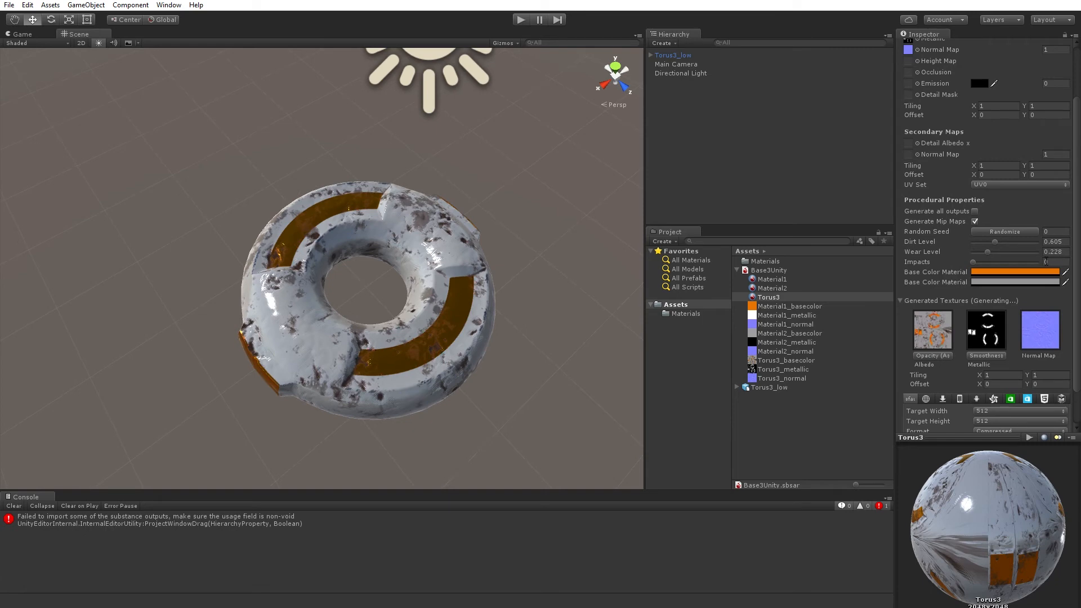
{"action": "mouse_move", "coordinate": [384, 343]}
{"action": "left_mouse_down", "text": "alt"}
{"action": "mouse_move", "coordinate": [358, 81]}
{"action": "mouse_move", "coordinate": [369, 338]}
{"action": "left_mouse_up", "text": "alt"}
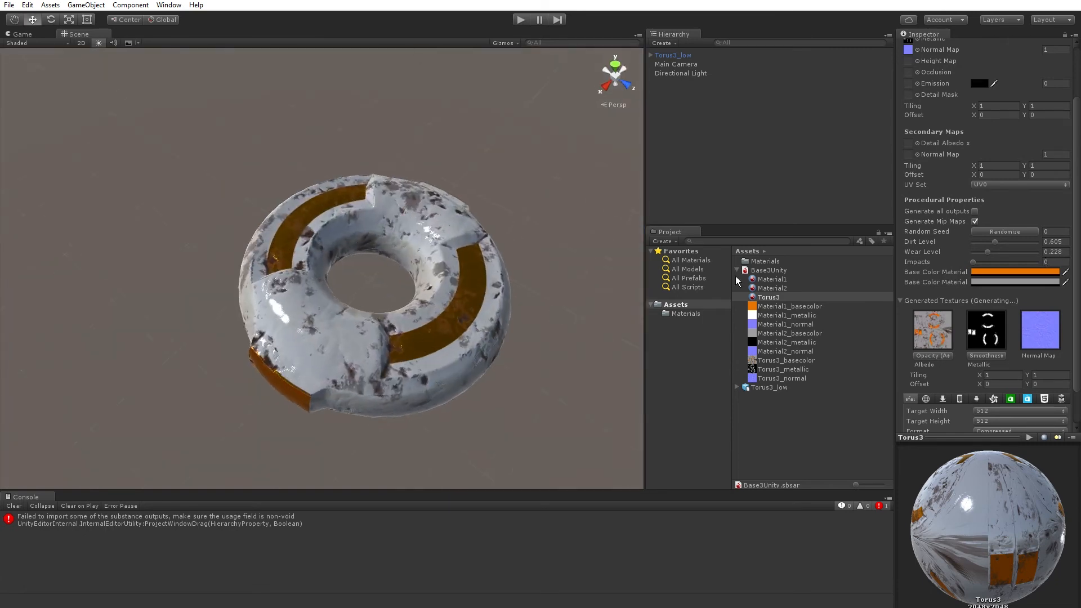
{"action": "left_click_drag", "start_coordinate": [987, 251], "coordinate": [1023, 252]}
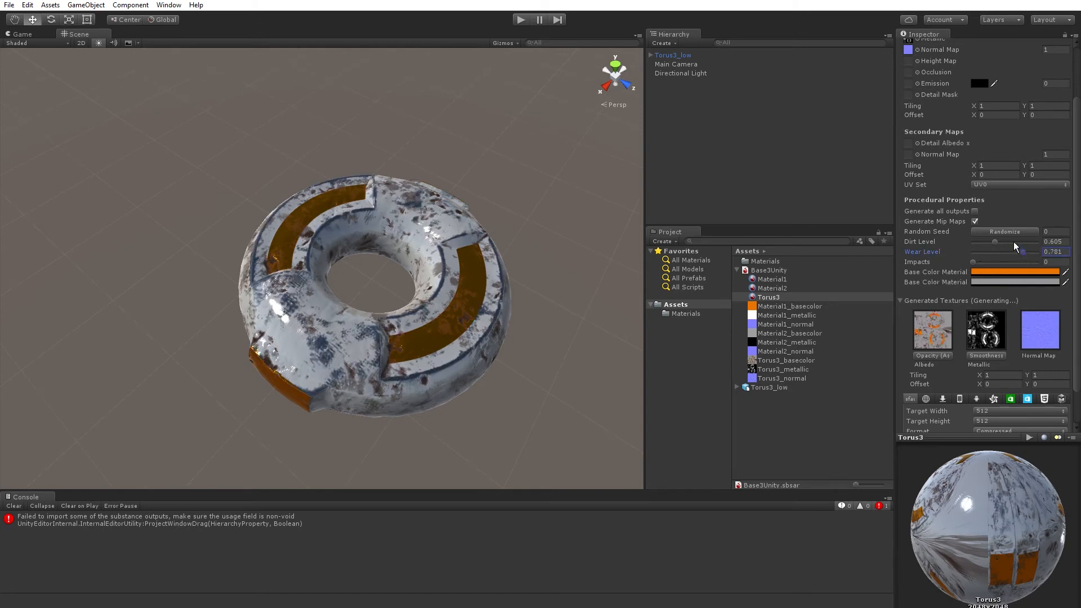
{"action": "left_click", "coordinate": [1013, 245]}
{"action": "left_click_drag", "start_coordinate": [1013, 245], "coordinate": [1006, 245]}
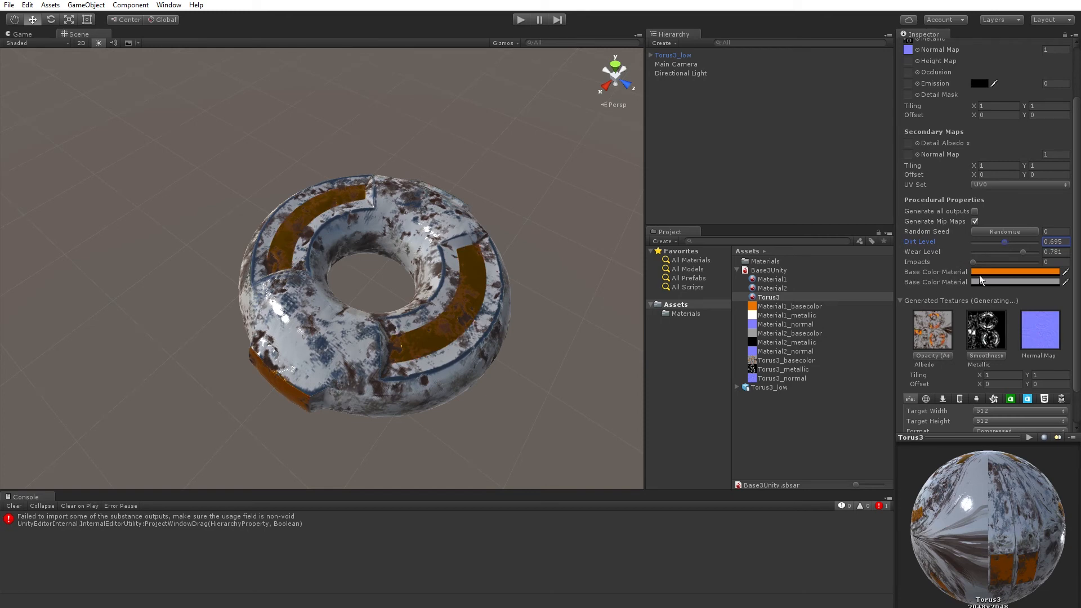
Try several colours and white for the second Base Color Material input, and settle on a light grey of 188.
{"action": "left_click", "coordinate": [1013, 281]}
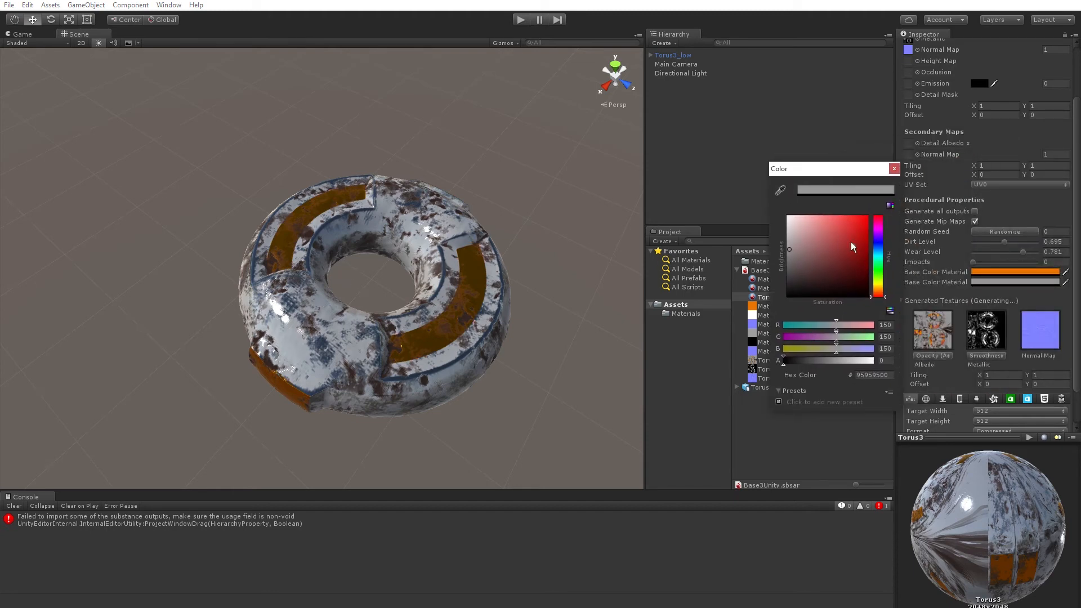
{"action": "left_click", "coordinate": [877, 266]}
{"action": "left_click_drag", "start_coordinate": [852, 233], "coordinate": [866, 218]}
{"action": "left_click_drag", "start_coordinate": [880, 265], "coordinate": [879, 285]}
{"action": "mouse_move", "coordinate": [861, 234]}
{"action": "left_mouse_down"}
{"action": "mouse_move", "coordinate": [853, 247]}
{"action": "mouse_move", "coordinate": [792, 224]}
{"action": "mouse_move", "coordinate": [843, 226]}
{"action": "mouse_move", "coordinate": [834, 276]}
{"action": "mouse_move", "coordinate": [789, 241]}
{"action": "left_mouse_up"}
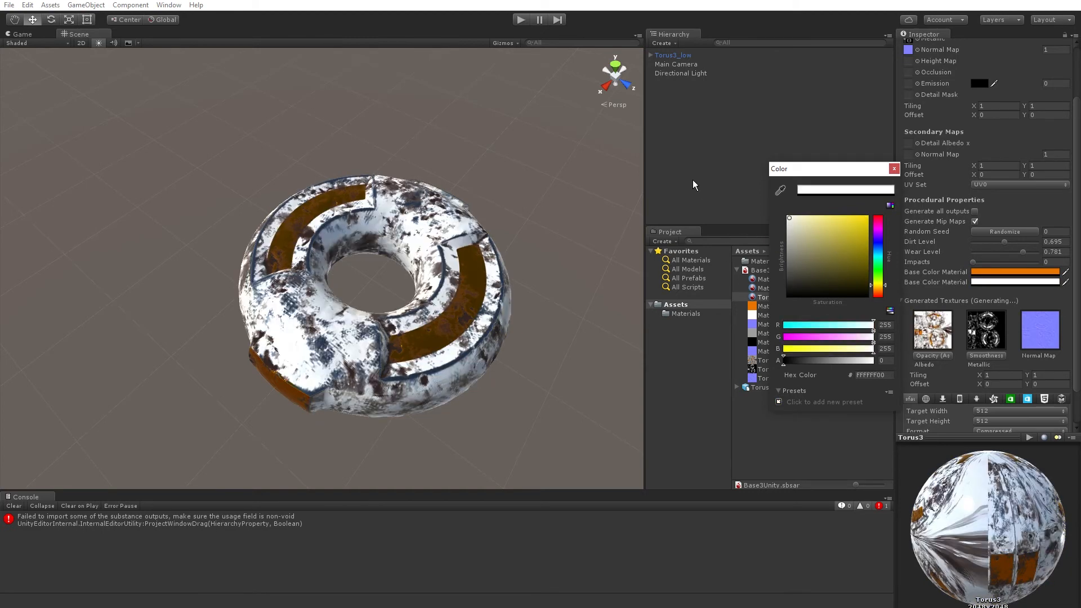
{"action": "mouse_move", "coordinate": [800, 236]}
{"action": "left_mouse_down"}
{"action": "mouse_move", "coordinate": [771, 253]}
{"action": "mouse_move", "coordinate": [734, 321]}
{"action": "mouse_move", "coordinate": [704, 242]}
{"action": "left_mouse_up"}
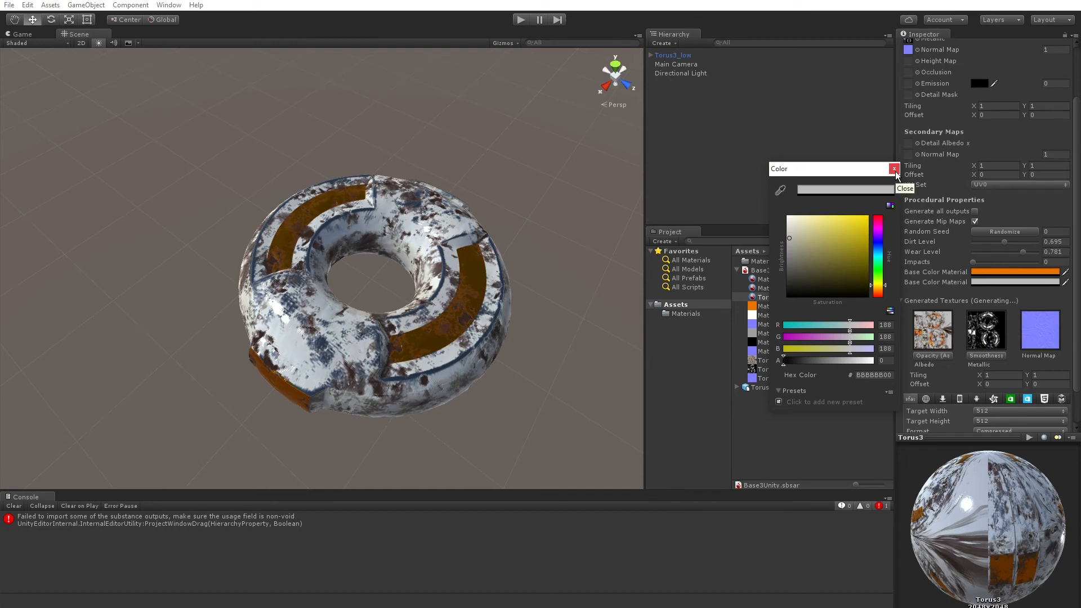
{"action": "left_click", "coordinate": [895, 169]}
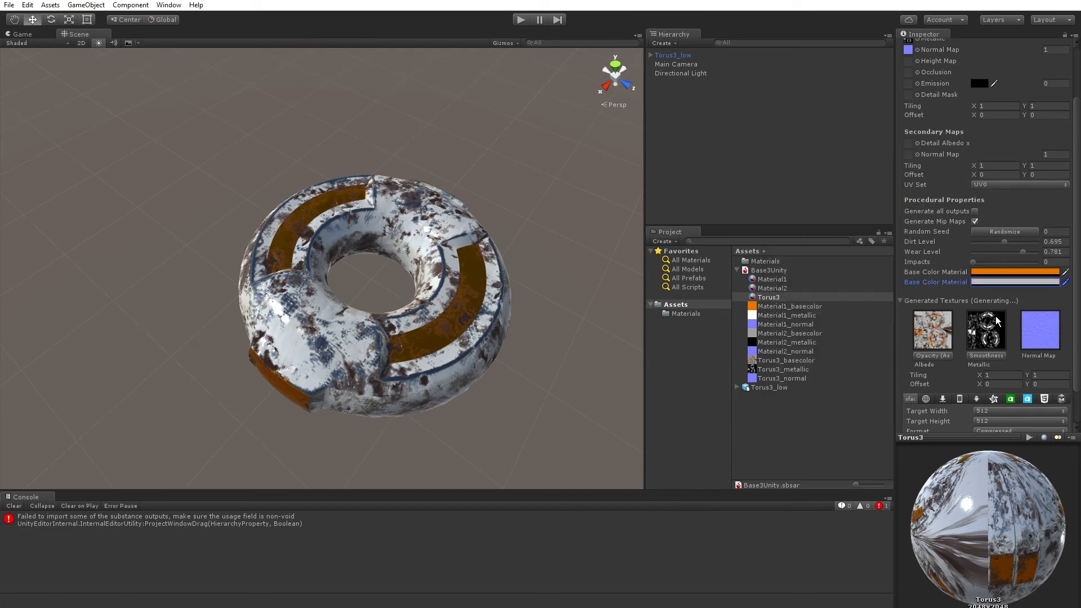
Lower the Torus3 material's Dirt Level to about 0.468.
{"action": "left_click", "coordinate": [991, 242]}
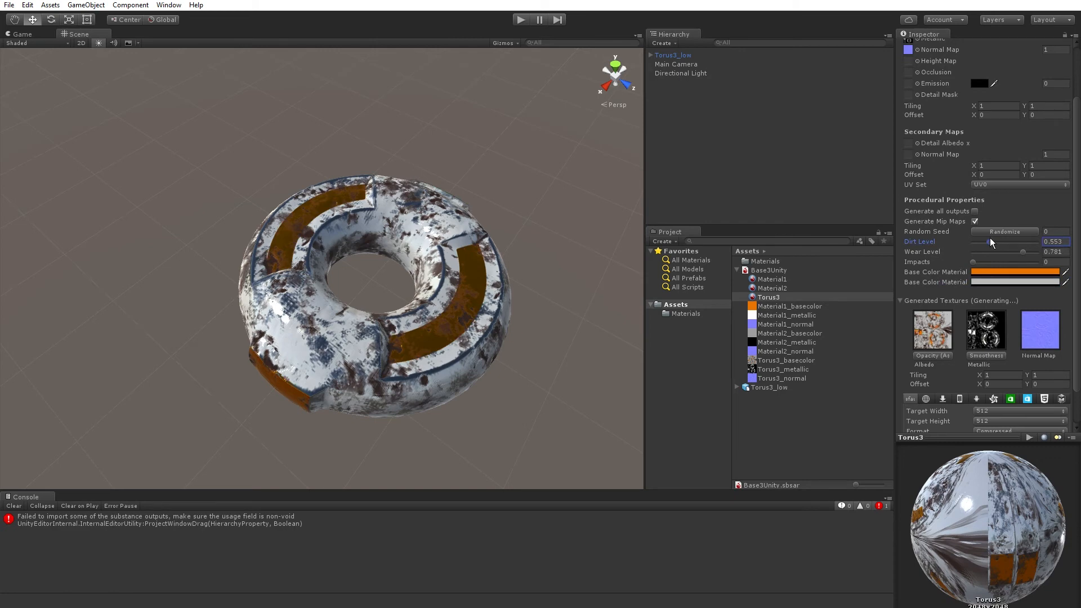
{"action": "left_click_drag", "start_coordinate": [990, 242], "coordinate": [980, 243]}
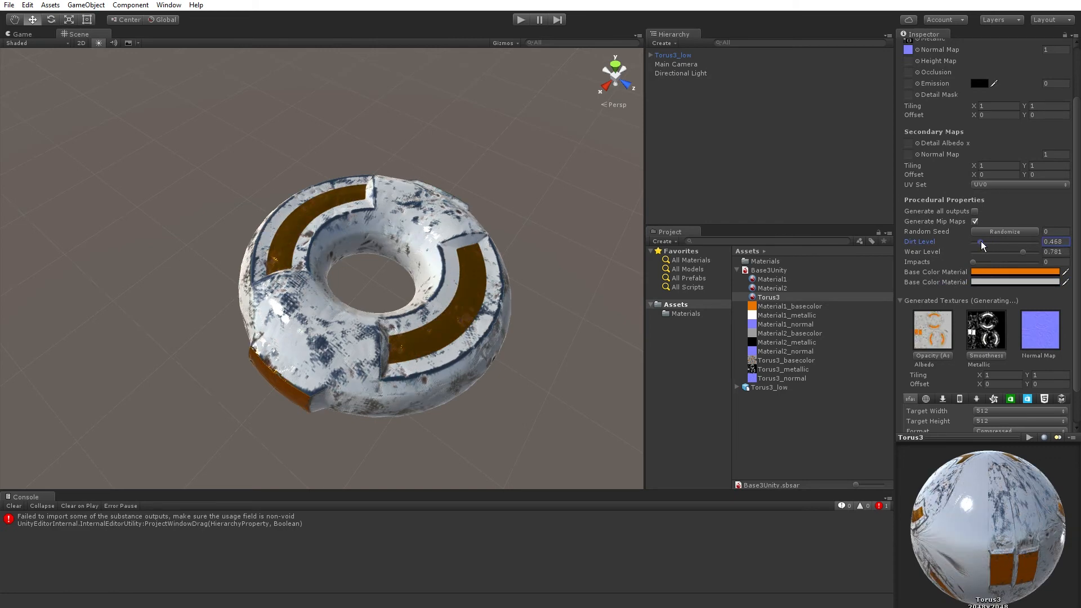
Try several Dirt Level values for the Torus3 material and settle on about 0.774.
{"action": "left_click", "coordinate": [1020, 242]}
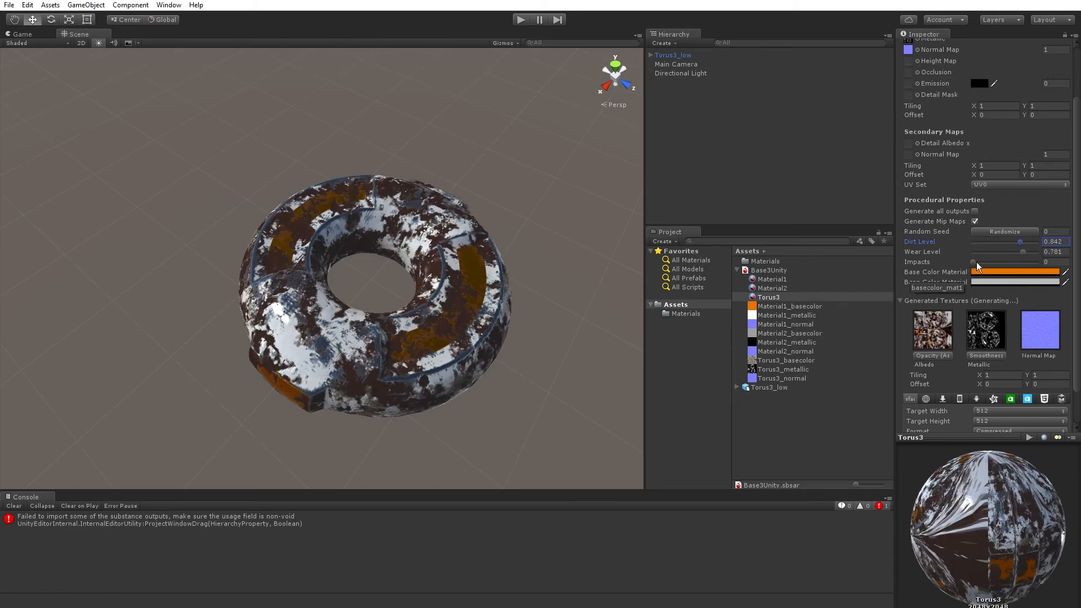
{"action": "left_click_drag", "start_coordinate": [1018, 244], "coordinate": [1001, 243]}
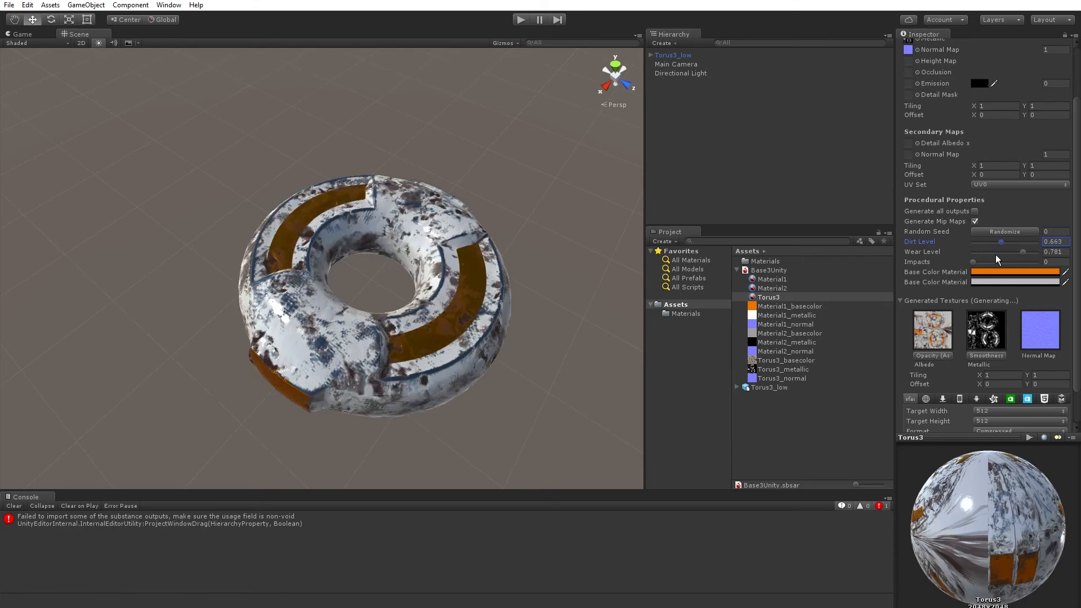
{"action": "left_click", "coordinate": [1012, 242]}
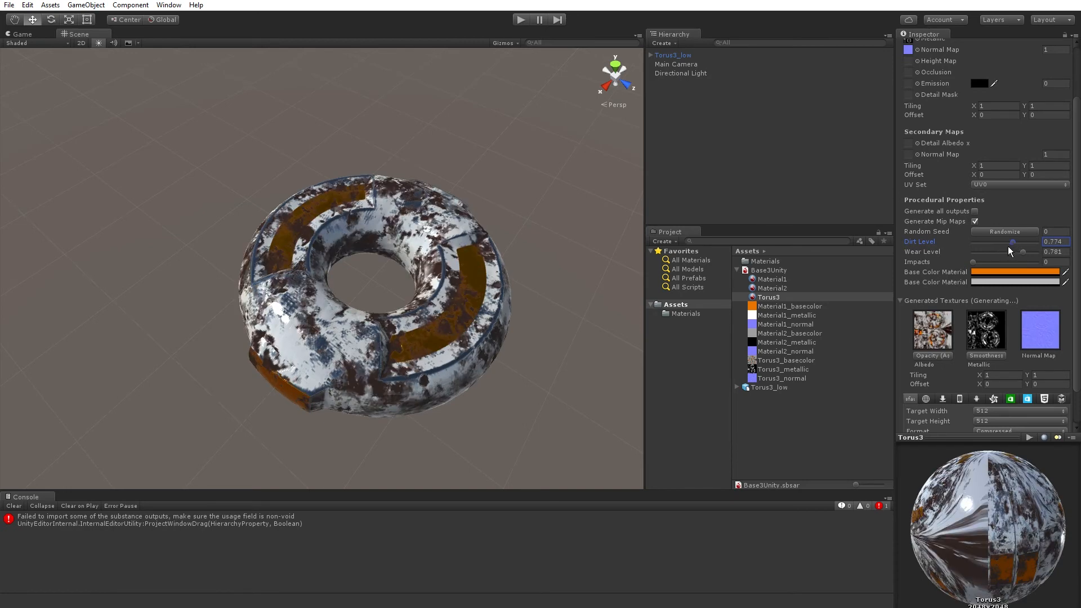
Set the Torus3 material's Target Width and Target Height to 1024 and apply the change.
{"action": "scroll", "coordinate": [966, 335], "scroll_direction": "down", "scroll_amount": 2}
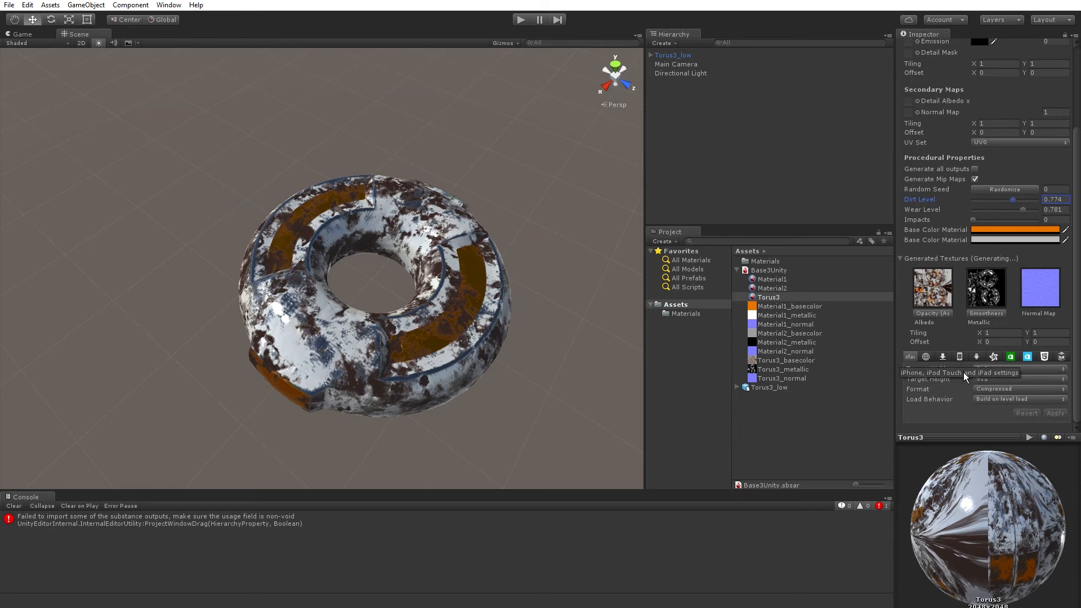
{"action": "left_click", "coordinate": [988, 369]}
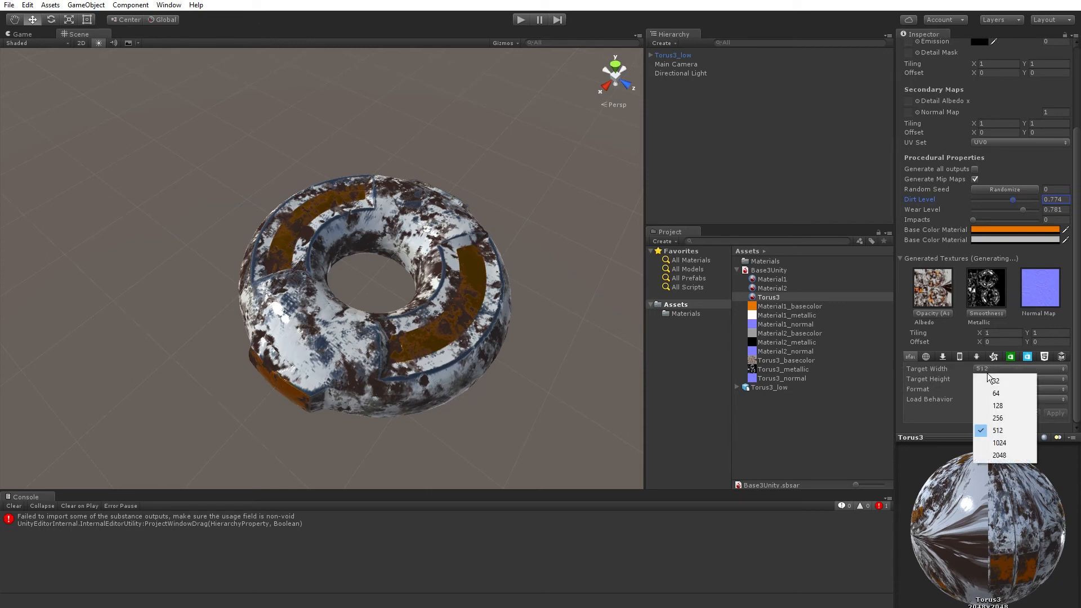
{"action": "left_click", "coordinate": [997, 444]}
{"action": "left_click", "coordinate": [994, 380]}
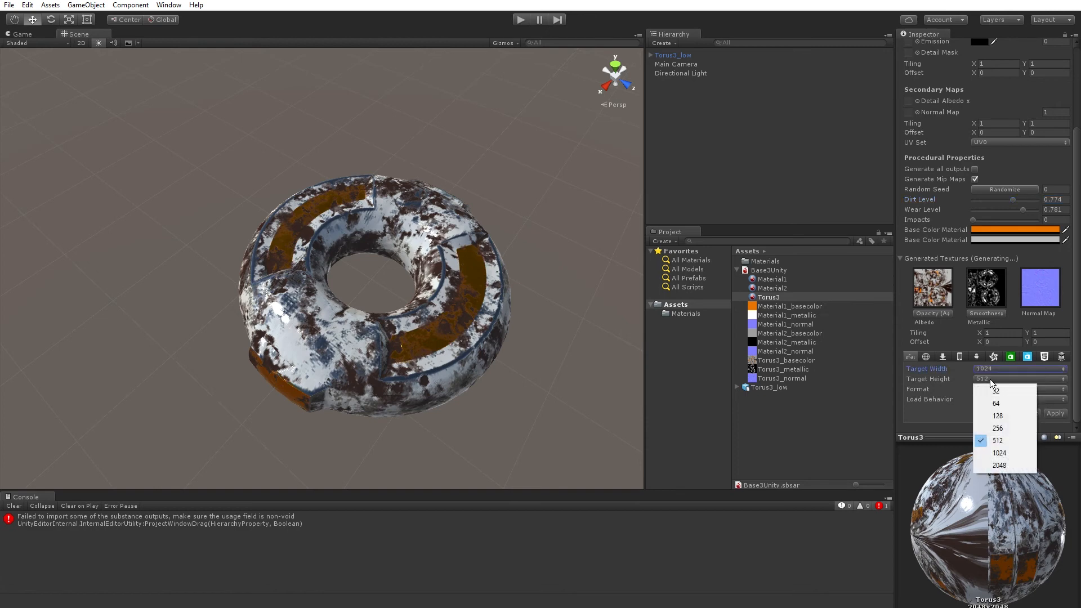
{"action": "left_click", "coordinate": [999, 453]}
{"action": "left_click", "coordinate": [1053, 413]}
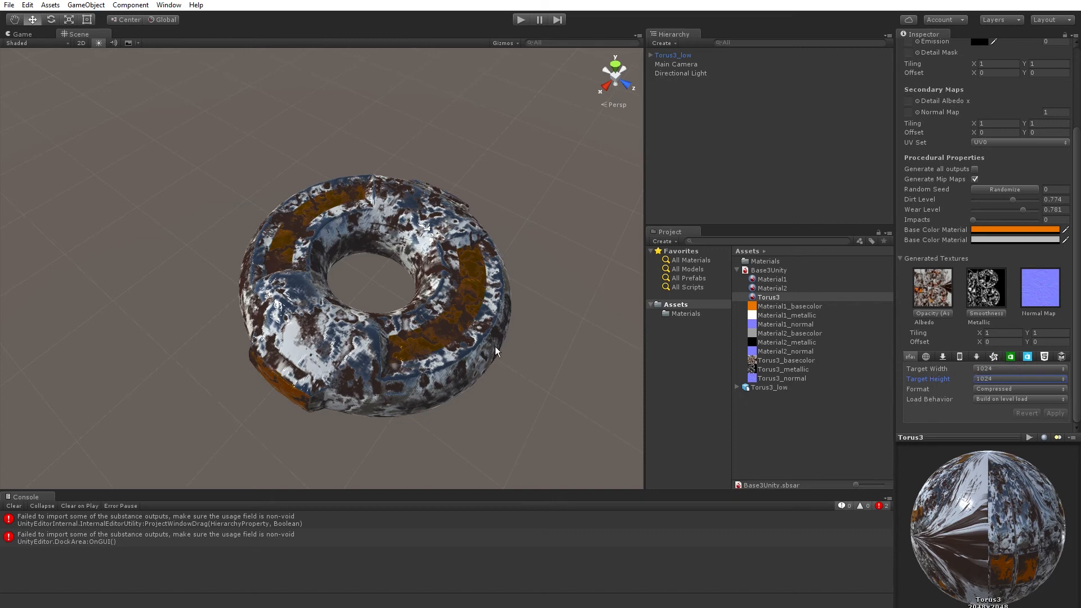
Select the torus mesh in the scene and lower its material's Wear Level to about 0.491 and Dirt Level to about 0.674.
{"action": "left_click", "coordinate": [376, 376]}
{"action": "left_click", "coordinate": [407, 350]}
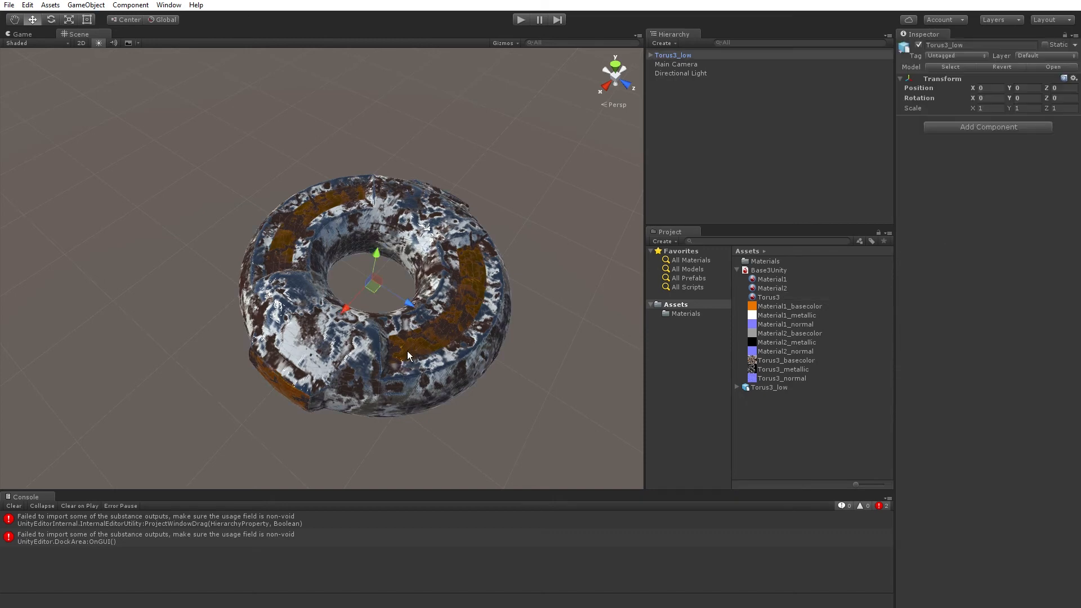
{"action": "left_click_drag", "start_coordinate": [407, 350], "coordinate": [339, 333], "text": "alt"}
{"action": "scroll", "coordinate": [506, 337], "scroll_direction": "up", "scroll_amount": 6}
{"action": "scroll", "coordinate": [454, 314], "scroll_direction": "down", "scroll_amount": 4}
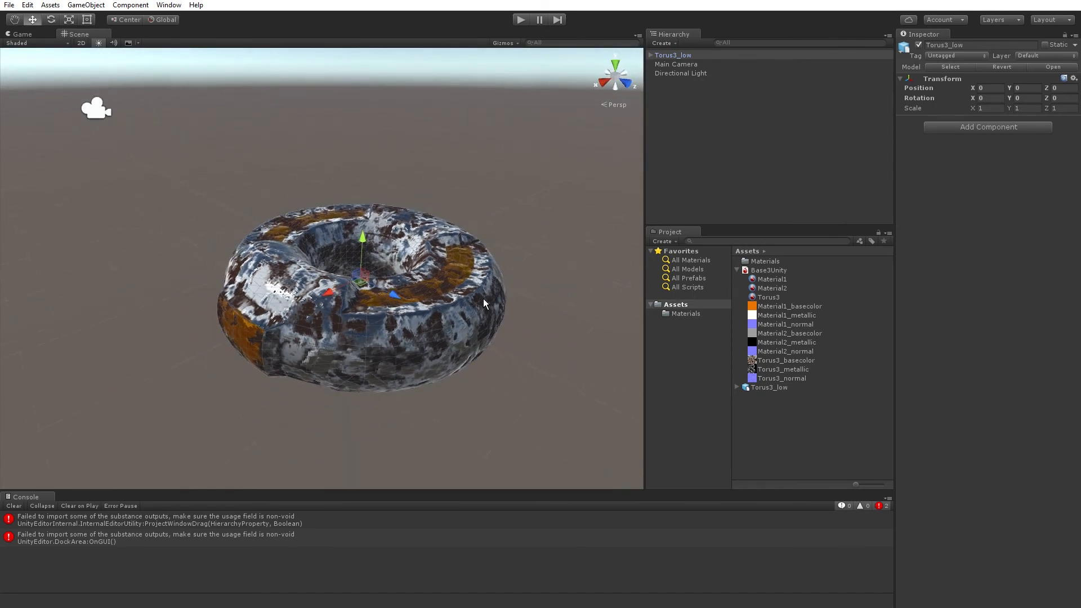
{"action": "left_click", "coordinate": [479, 307]}
{"action": "scroll", "coordinate": [1001, 349], "scroll_direction": "down", "scroll_amount": 4}
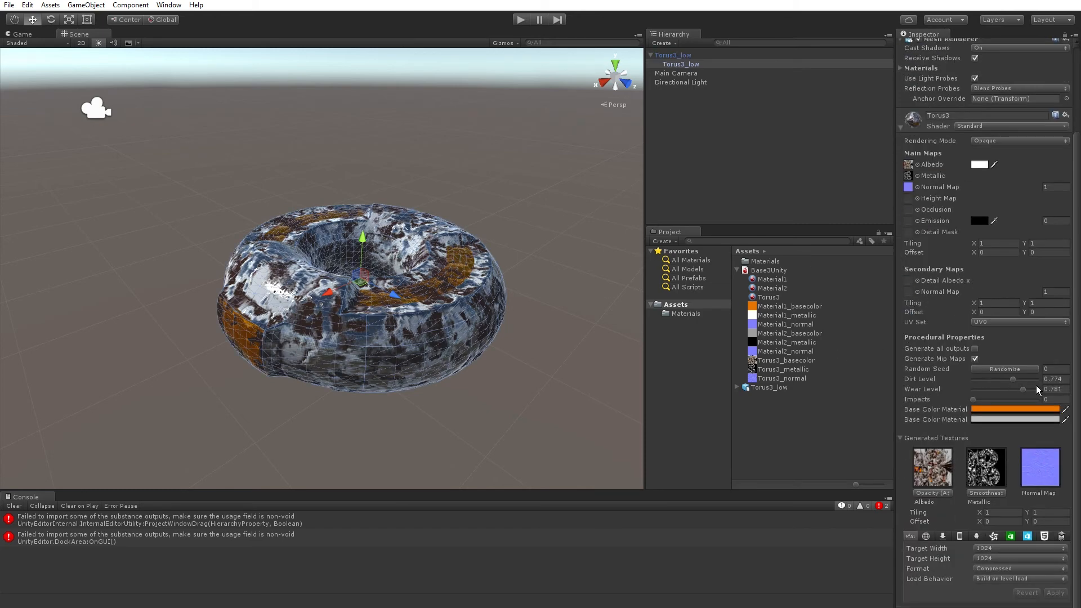
{"action": "left_click", "coordinate": [1005, 389]}
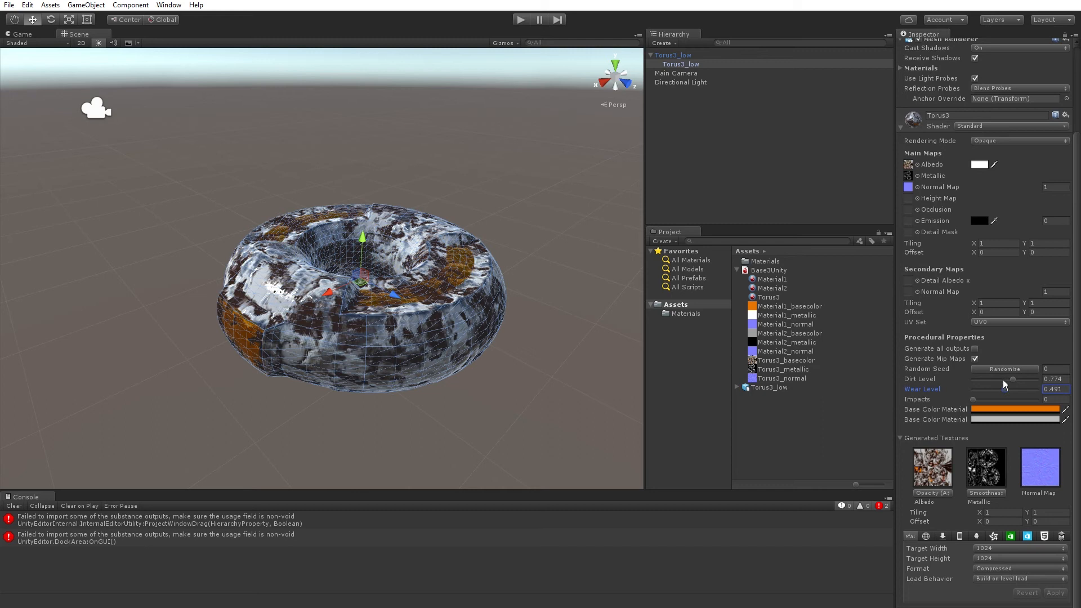
{"action": "left_click", "coordinate": [1003, 380]}
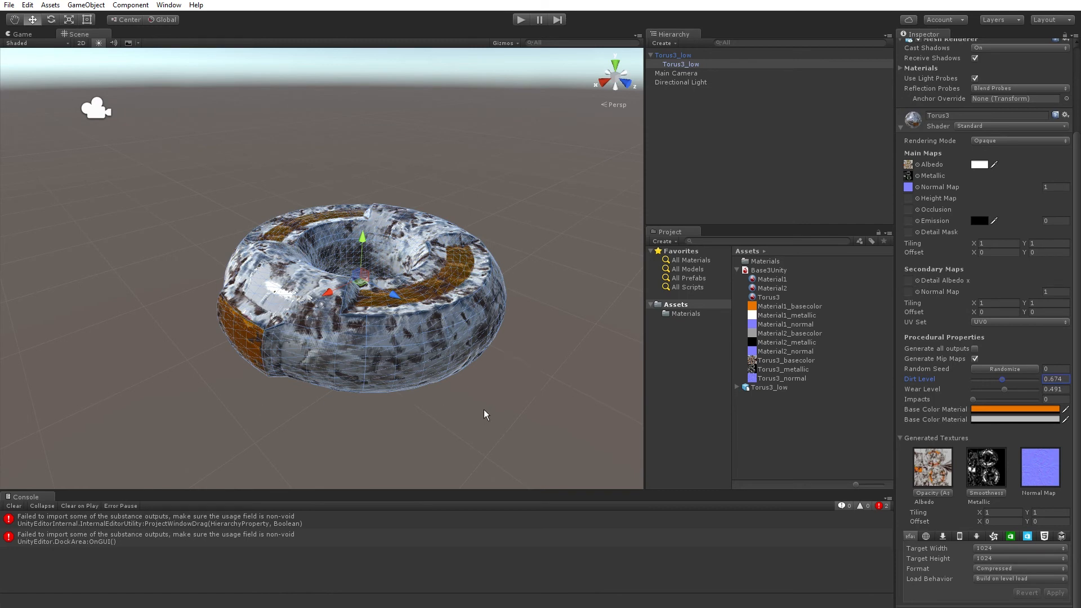
Set the generated textures' Format to RAW and keep Load Behavior at Build on level load.
{"action": "left_click_drag", "start_coordinate": [437, 401], "coordinate": [513, 441], "text": "alt"}
{"action": "scroll", "coordinate": [396, 345], "scroll_direction": "up", "scroll_amount": 5}
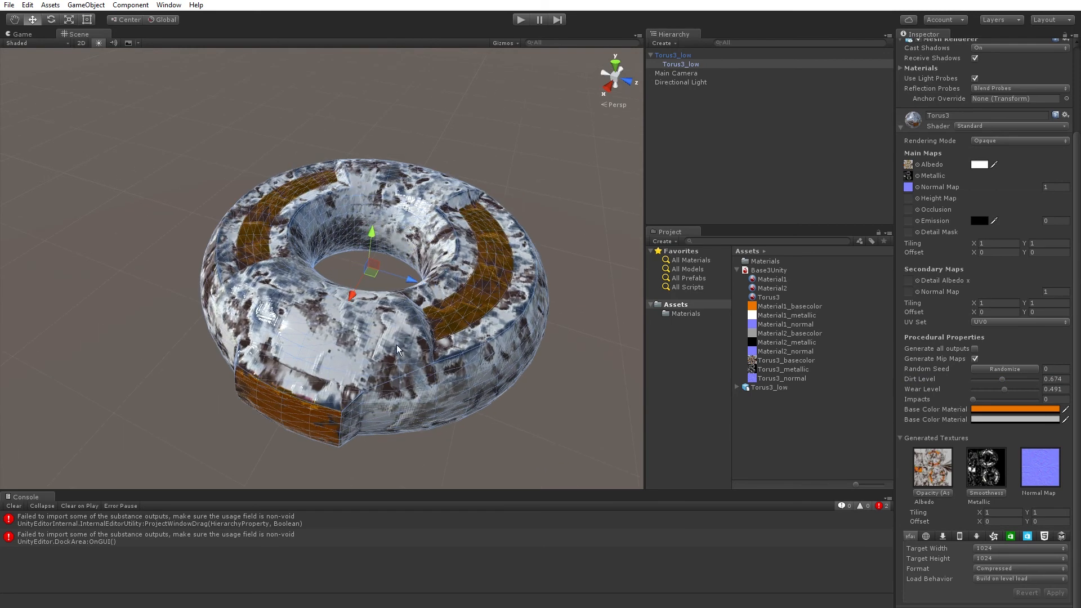
{"action": "left_click_drag", "start_coordinate": [397, 345], "coordinate": [506, 393], "text": "alt"}
{"action": "middle_click_drag", "start_coordinate": [459, 254], "coordinate": [456, 275]}
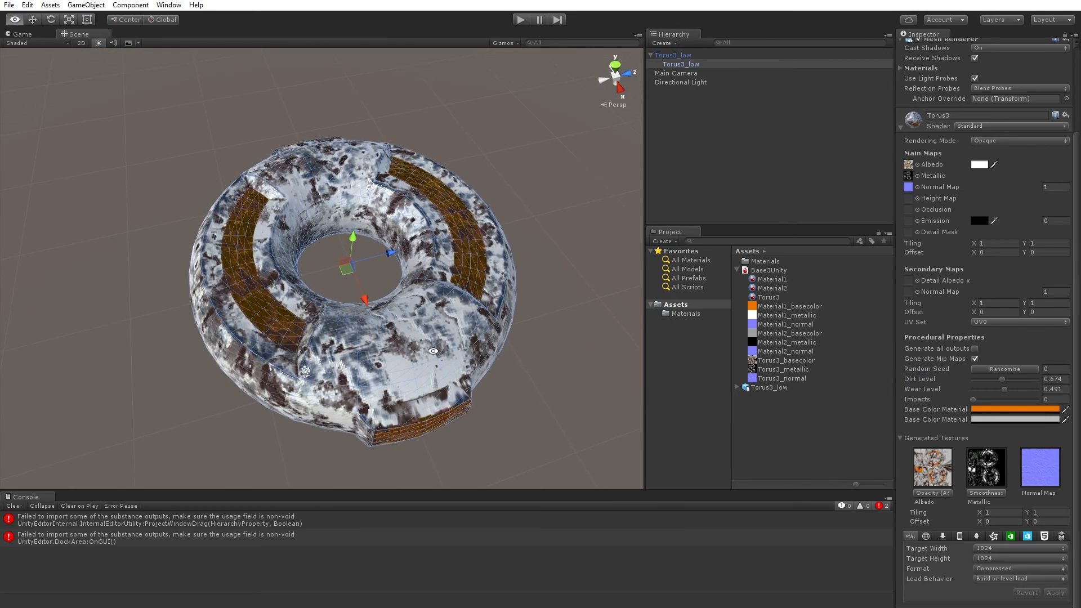
{"action": "left_click_drag", "start_coordinate": [432, 351], "coordinate": [527, 301], "text": "alt"}
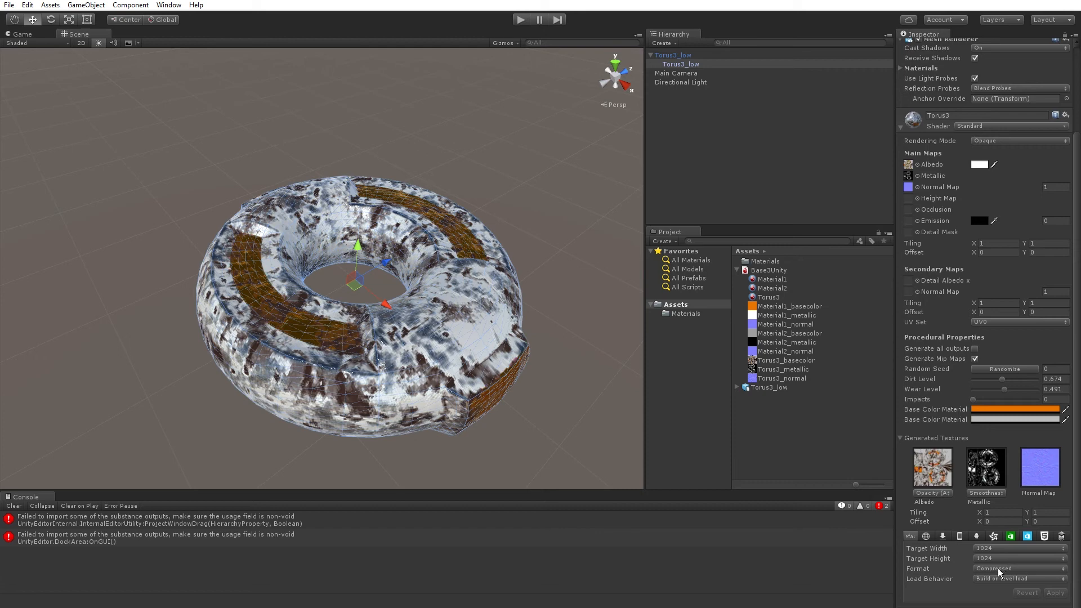
{"action": "left_click", "coordinate": [1001, 569]}
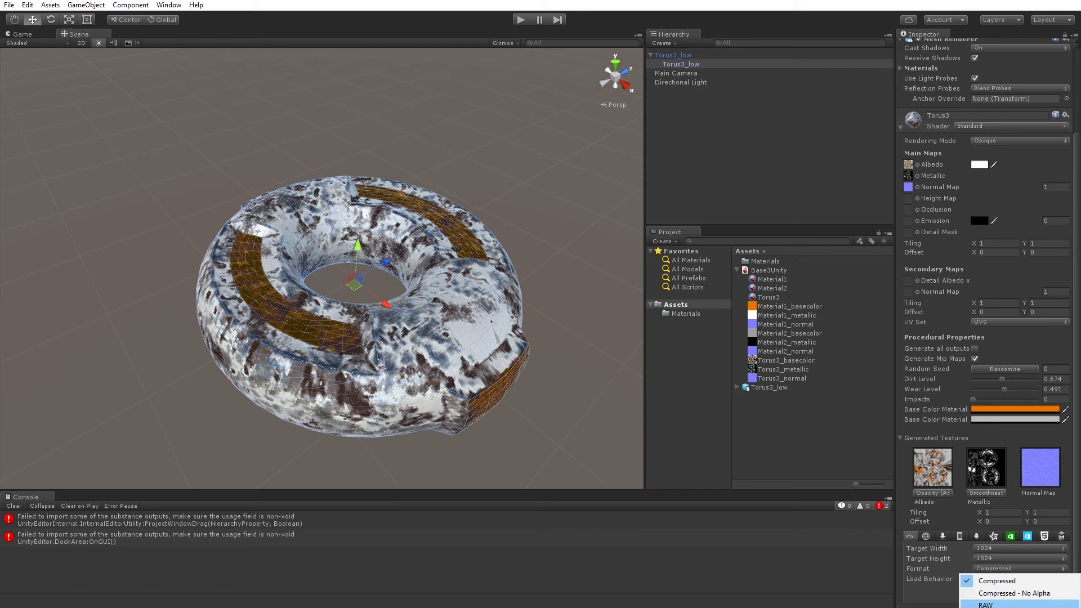
{"action": "left_click", "coordinate": [1013, 604]}
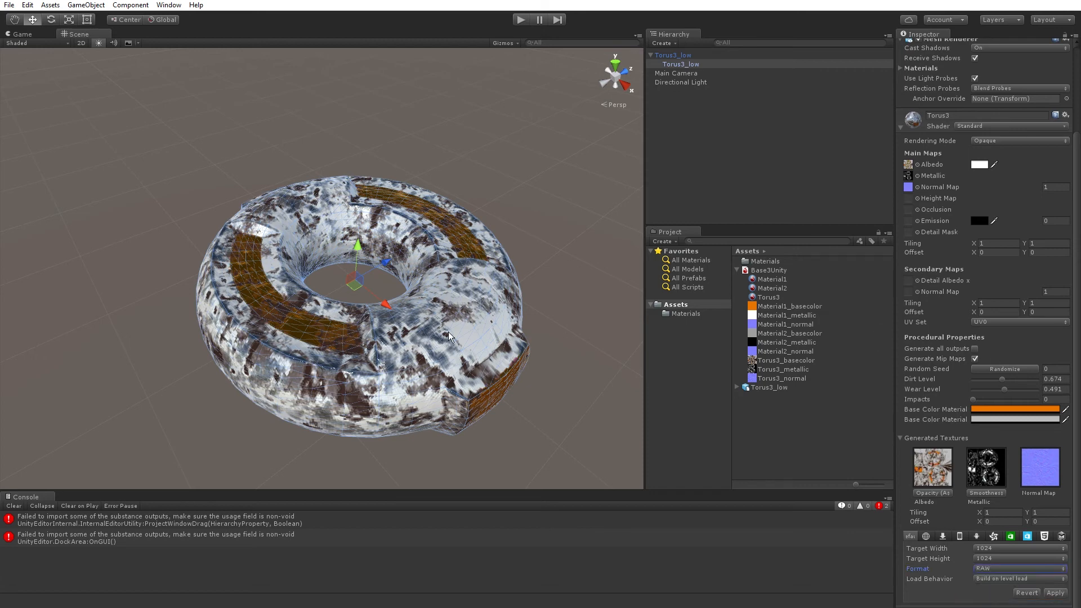
{"action": "left_click", "coordinate": [990, 579]}
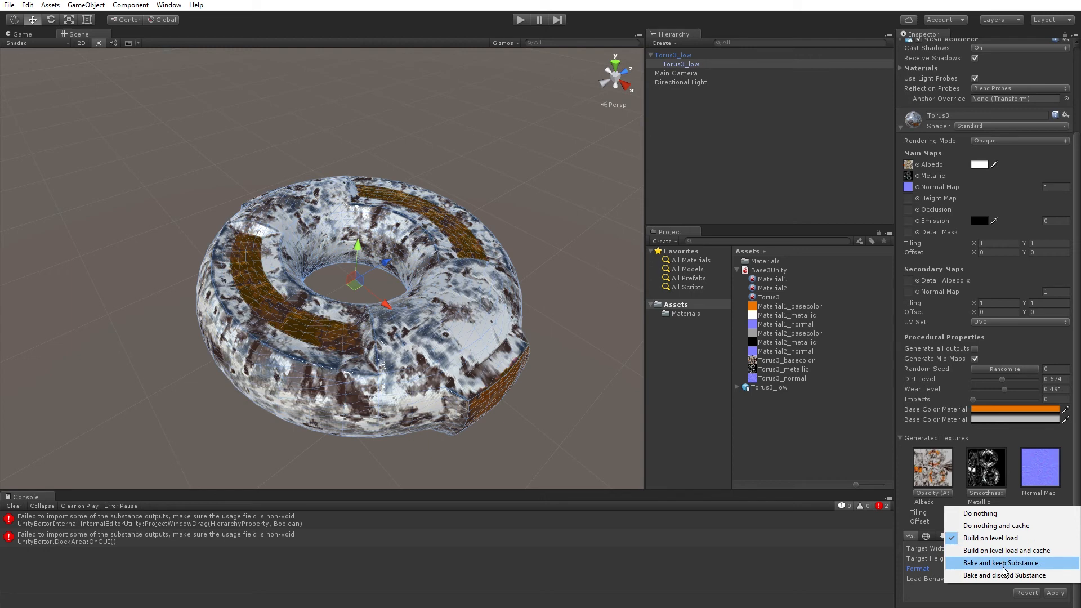
{"action": "left_click", "coordinate": [951, 600]}
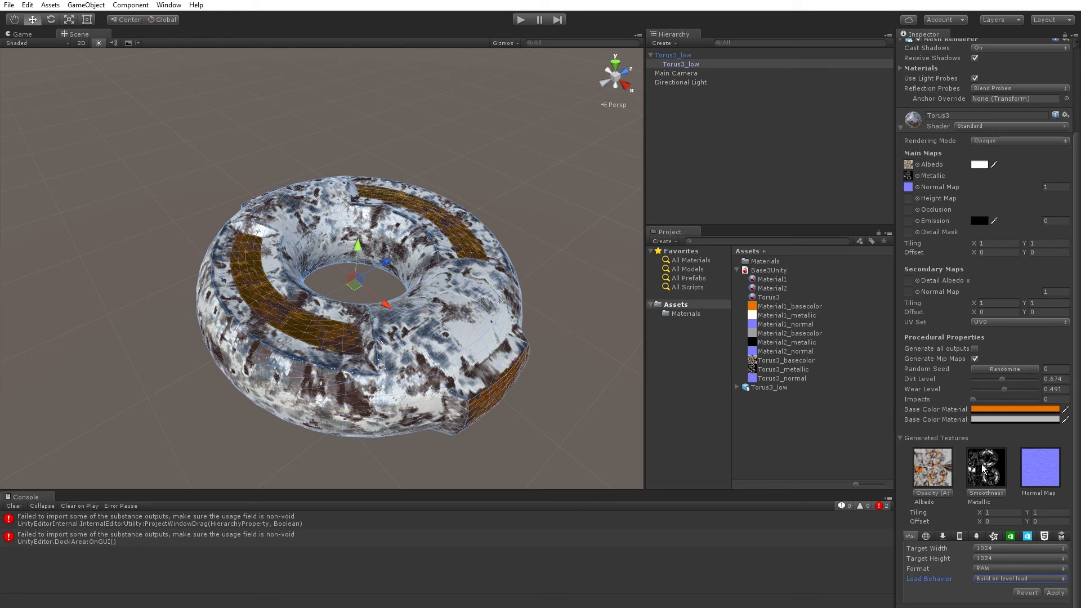
Randomize the material's random seed, deselect the torus and apply the pending import settings of Base3Unity.sbsar.
{"action": "left_click", "coordinate": [1027, 370]}
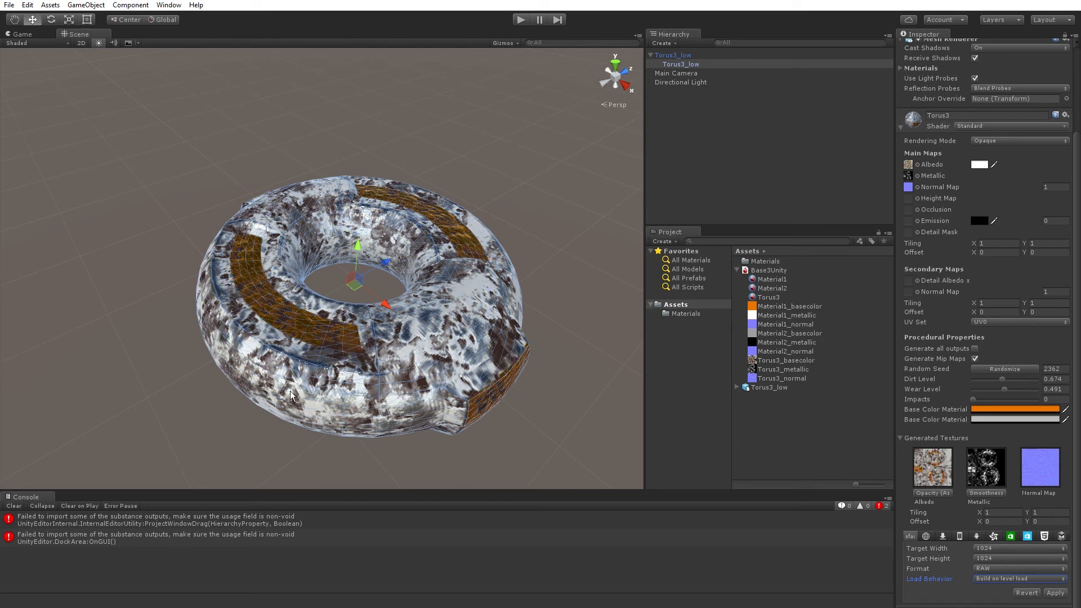
{"action": "scroll", "coordinate": [331, 376], "scroll_direction": "down", "scroll_amount": 2}
{"action": "left_click_drag", "start_coordinate": [352, 371], "coordinate": [159, 371], "text": "alt"}
{"action": "left_click", "coordinate": [258, 134]}
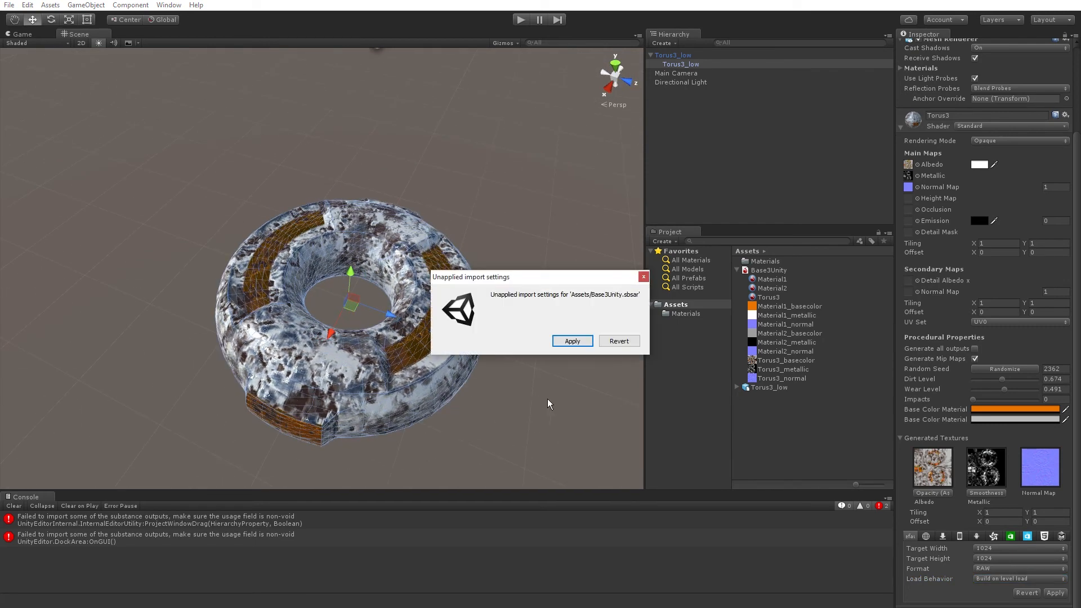
{"action": "left_click", "coordinate": [572, 341]}
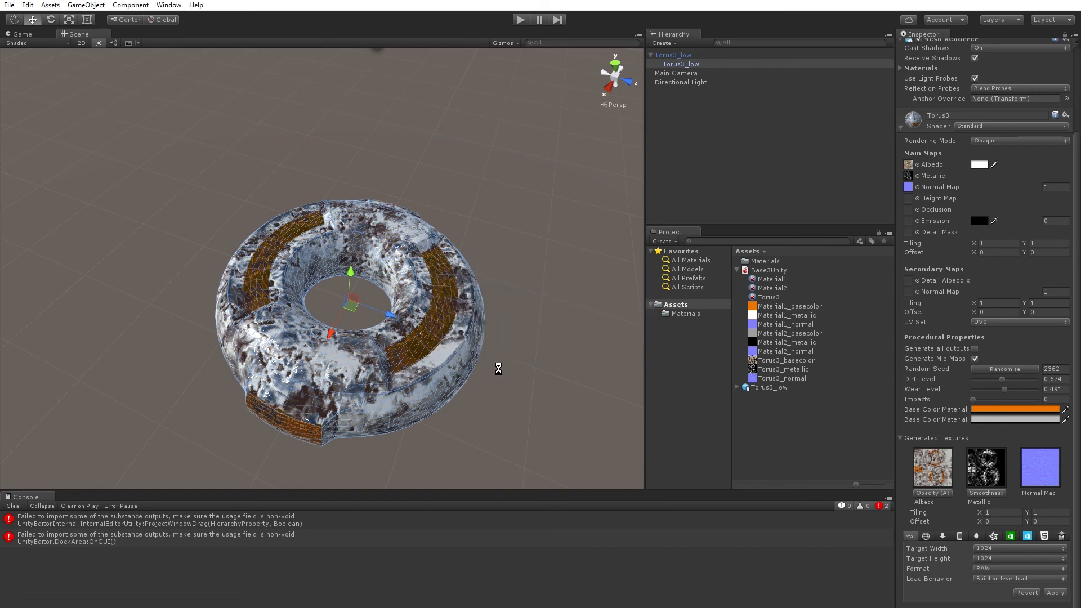
{"action": "left_click", "coordinate": [500, 360]}
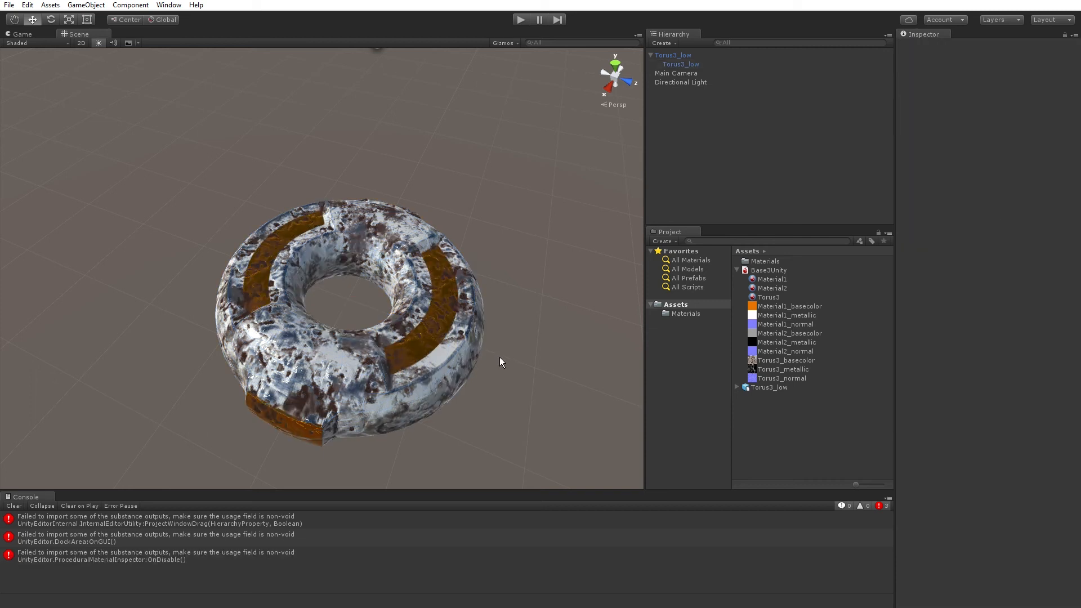
{"action": "left_click_drag", "start_coordinate": [518, 309], "coordinate": [597, 376], "text": "alt"}
{"action": "middle_click_drag", "start_coordinate": [442, 351], "coordinate": [444, 360]}
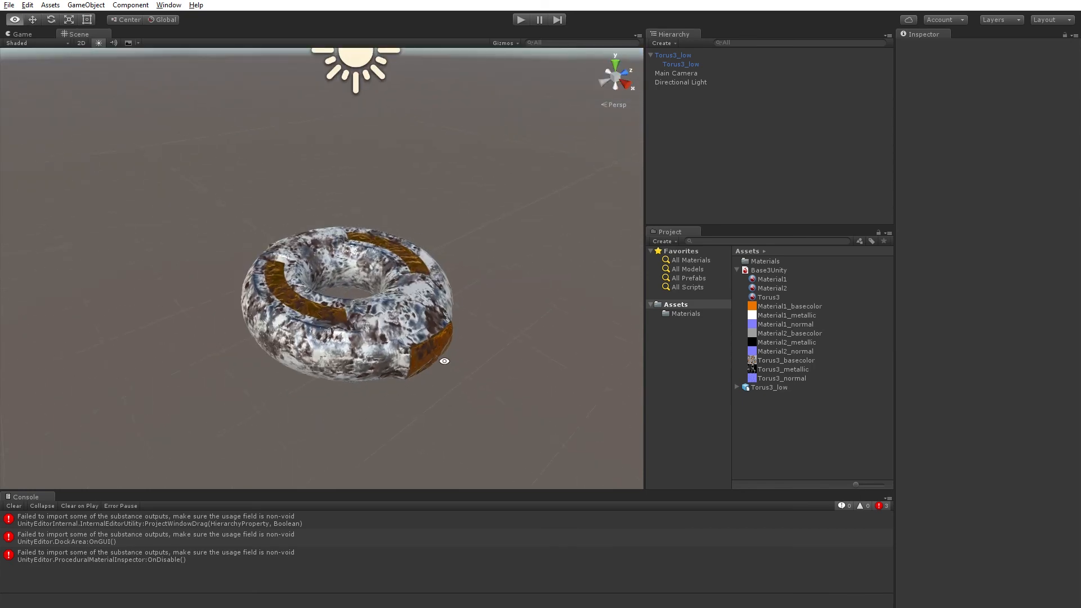
{"action": "scroll", "coordinate": [407, 363], "scroll_direction": "up", "scroll_amount": 6}
{"action": "left_click_drag", "start_coordinate": [439, 383], "coordinate": [441, 373], "text": "alt"}
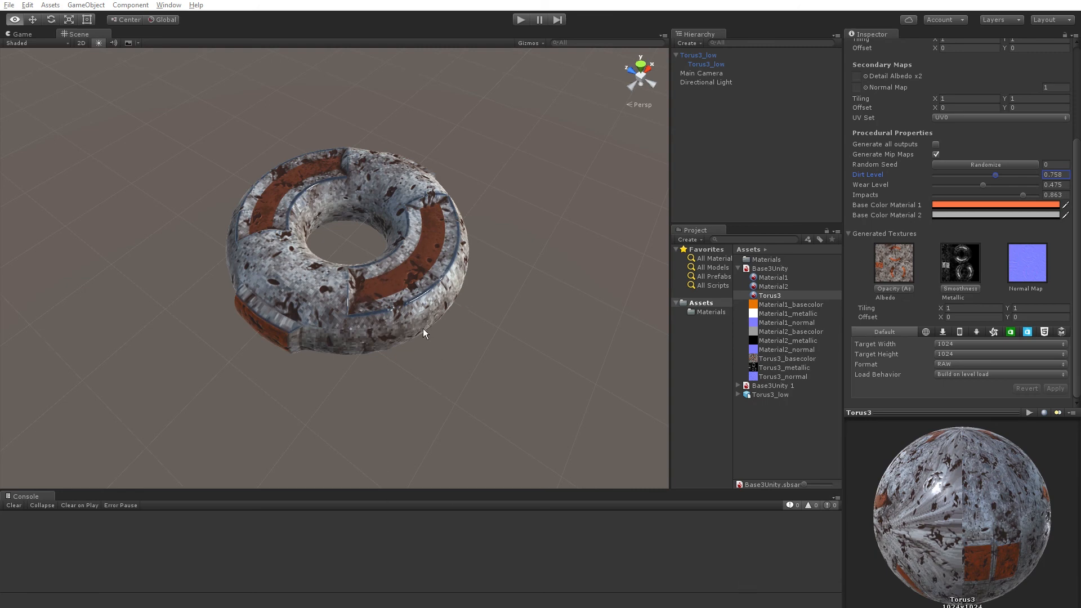
Examine the torus's surface texture close up and from a distance, around the hole and the orange stripes.
{"action": "left_click_drag", "start_coordinate": [424, 329], "coordinate": [167, 256], "text": "alt"}
{"action": "scroll", "coordinate": [414, 318], "scroll_direction": "up", "scroll_amount": 6}
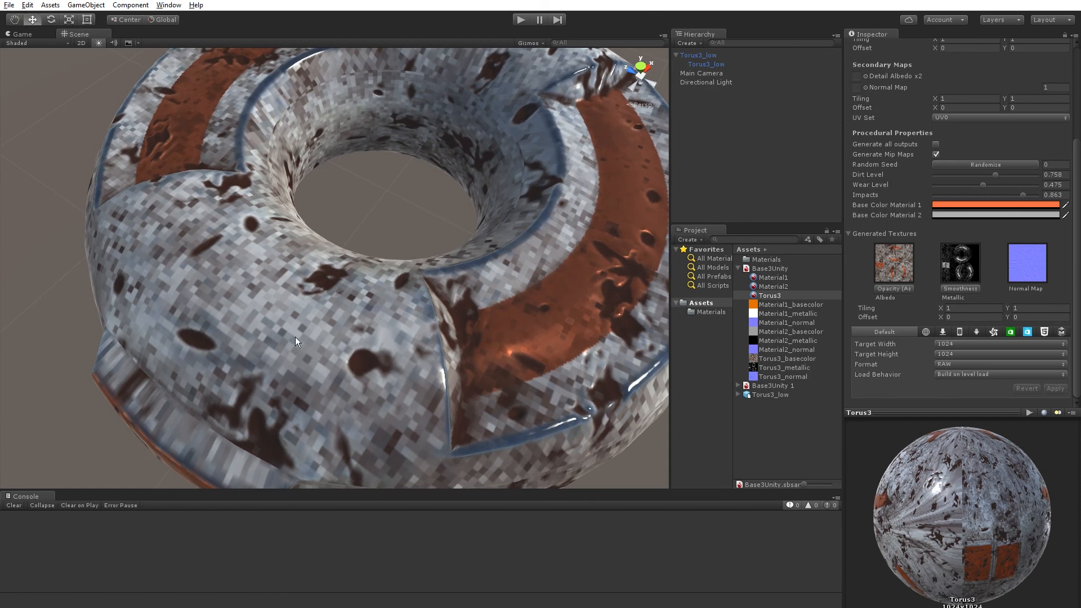
{"action": "scroll", "coordinate": [525, 310], "scroll_direction": "down", "scroll_amount": 10}
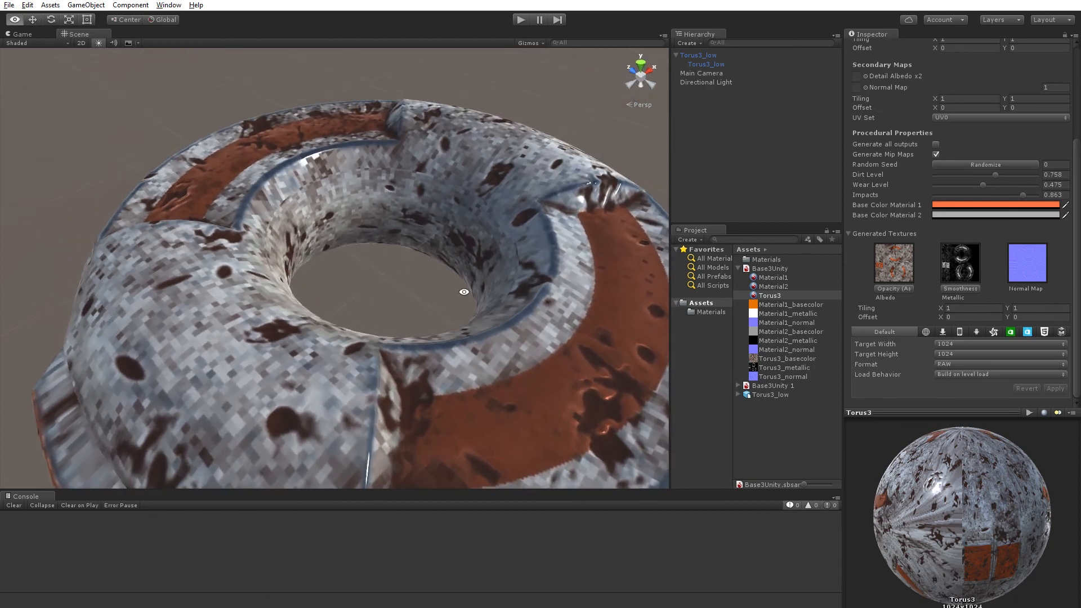
{"action": "left_click_drag", "start_coordinate": [452, 368], "coordinate": [416, 357], "text": "alt"}
{"action": "scroll", "coordinate": [360, 340], "scroll_direction": "up", "scroll_amount": 6}
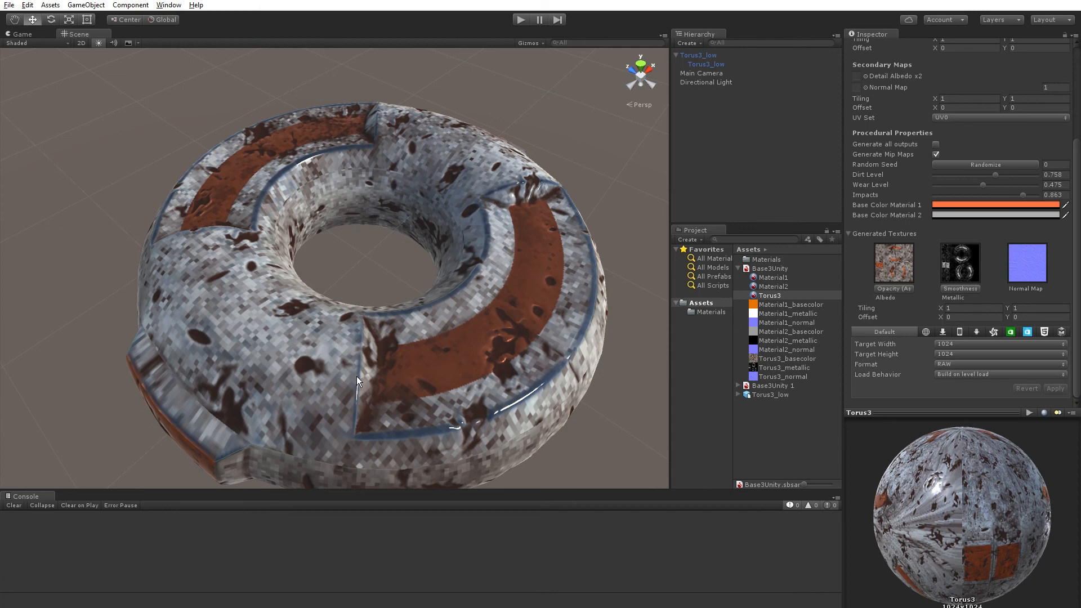
{"action": "scroll", "coordinate": [391, 358], "scroll_direction": "down", "scroll_amount": 5}
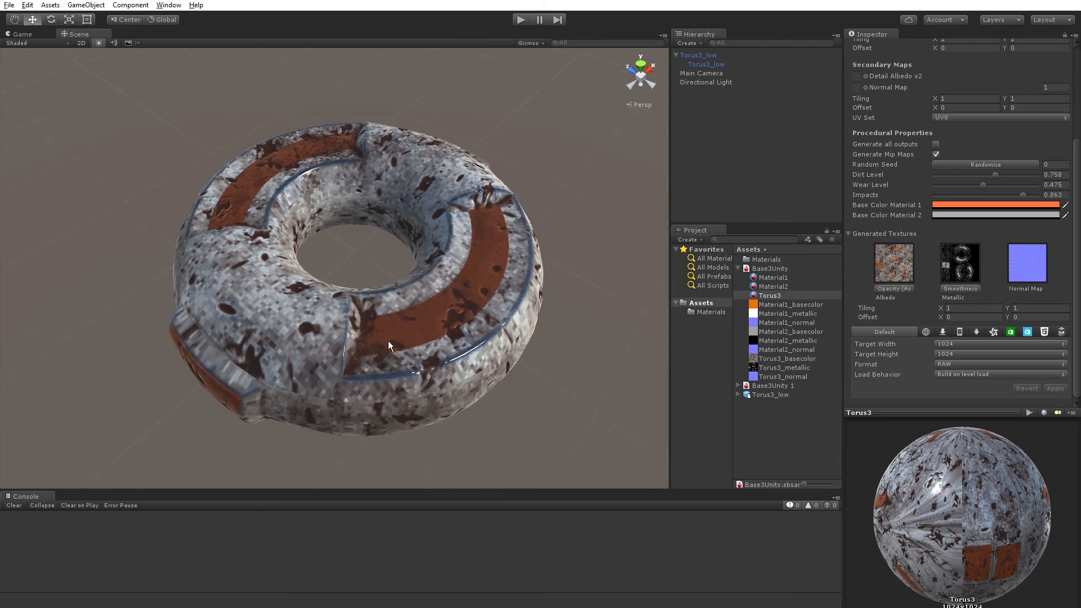
{"action": "middle_click_drag", "start_coordinate": [390, 336], "coordinate": [397, 330]}
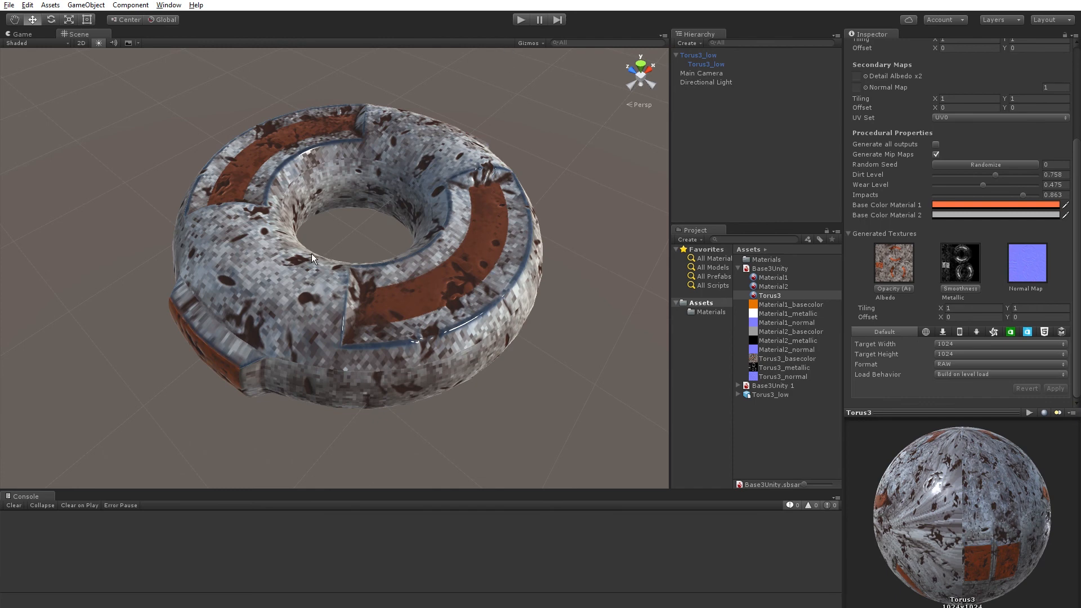
{"action": "left_click_drag", "start_coordinate": [309, 261], "coordinate": [293, 285], "text": "alt"}
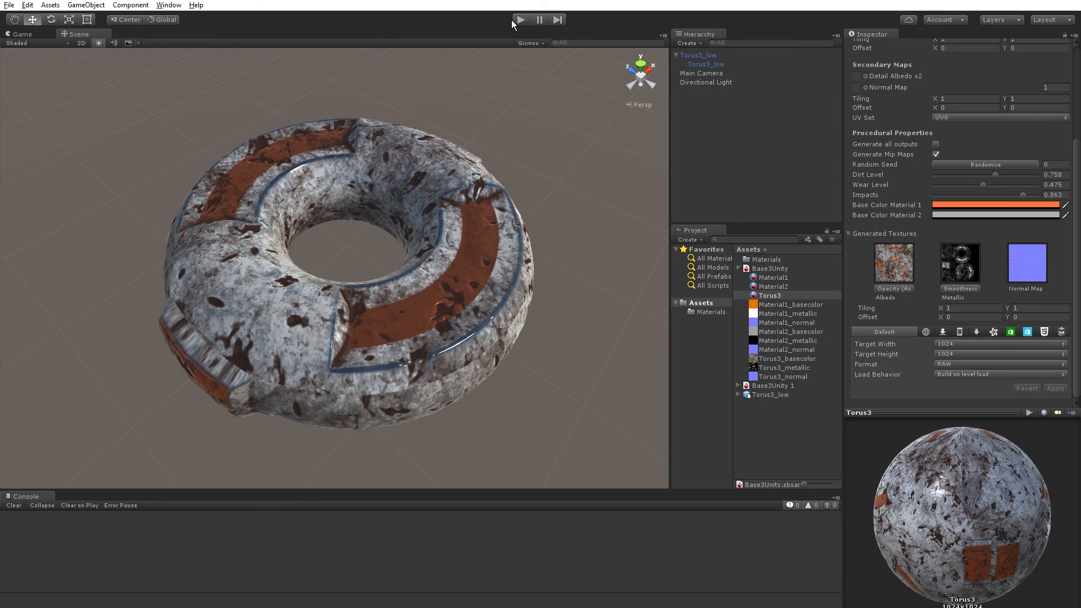
Examine the texture on the torus's outer side and upper face from low and high viewpoints.
{"action": "left_click_drag", "start_coordinate": [353, 307], "coordinate": [289, 184], "text": "alt"}
{"action": "left_click_drag", "start_coordinate": [479, 345], "coordinate": [345, 359], "text": "alt"}
{"action": "scroll", "coordinate": [300, 322], "scroll_direction": "up", "scroll_amount": 5}
{"action": "scroll", "coordinate": [301, 322], "scroll_direction": "up", "scroll_amount": 2}
{"action": "middle_click_drag", "start_coordinate": [345, 359], "coordinate": [374, 301]}
{"action": "scroll", "coordinate": [304, 333], "scroll_direction": "down", "scroll_amount": 6}
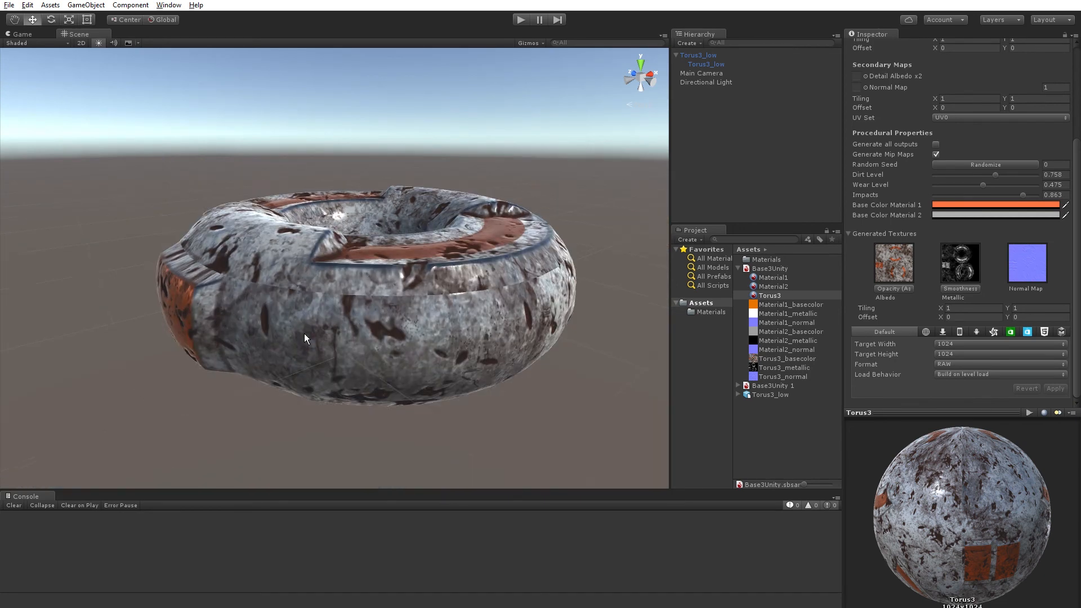
{"action": "left_click_drag", "start_coordinate": [320, 319], "coordinate": [431, 437], "text": "alt"}
{"action": "middle_click_drag", "start_coordinate": [474, 372], "coordinate": [434, 368]}
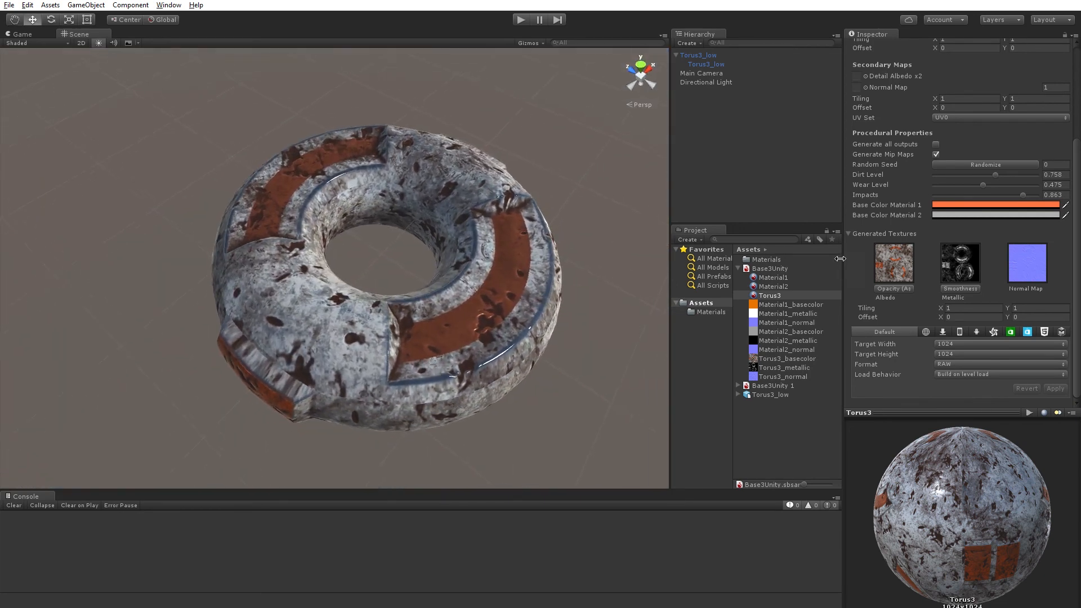
Try low Dirt Level and Wear Level values on the Torus3 material, then set them to about 0.734 and 0.469.
{"action": "left_click_drag", "start_coordinate": [993, 174], "coordinate": [951, 184]}
{"action": "left_click", "coordinate": [971, 175]}
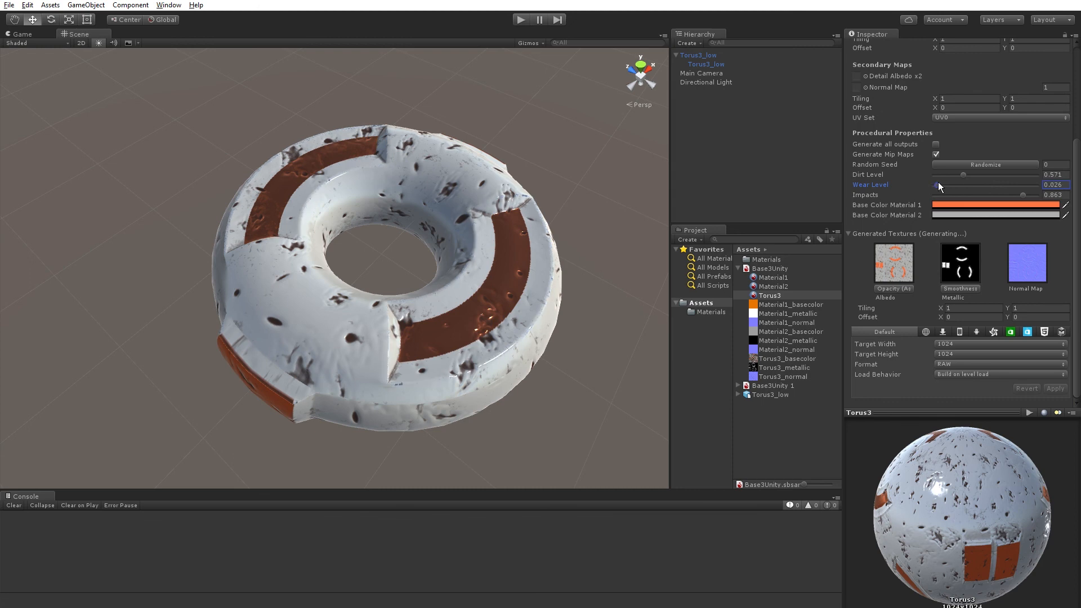
{"action": "left_click_drag", "start_coordinate": [938, 185], "coordinate": [992, 173]}
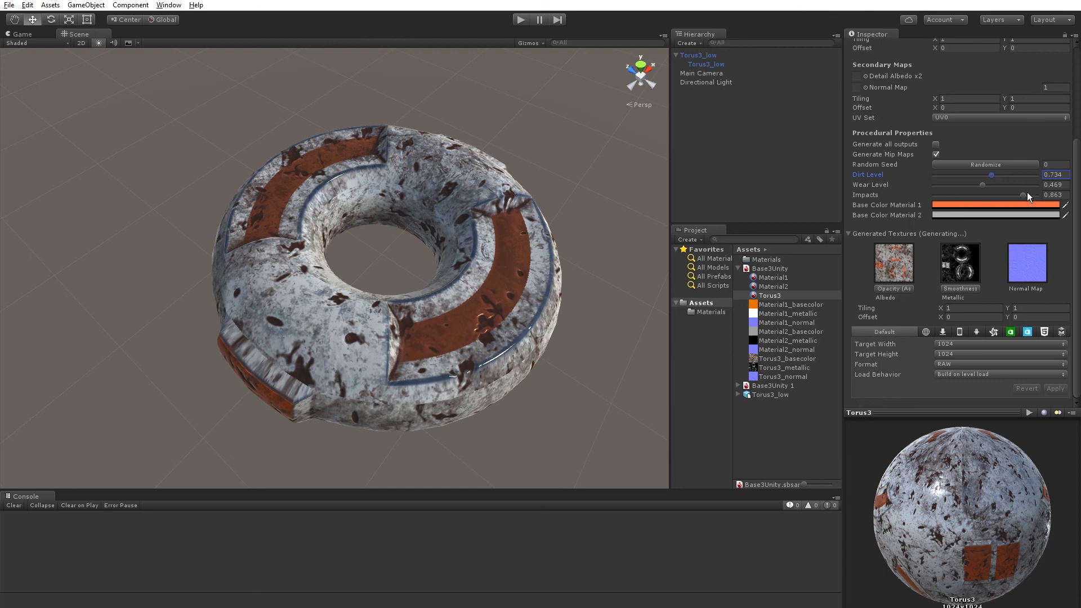
Lower the Torus3 material's Impacts for comparison, then set it to about 0.858 and inspect the torus.
{"action": "left_click_drag", "start_coordinate": [1022, 195], "coordinate": [936, 200]}
{"action": "left_click_drag", "start_coordinate": [1004, 193], "coordinate": [1022, 195]}
{"action": "left_click_drag", "start_coordinate": [468, 307], "coordinate": [374, 312], "text": "alt"}
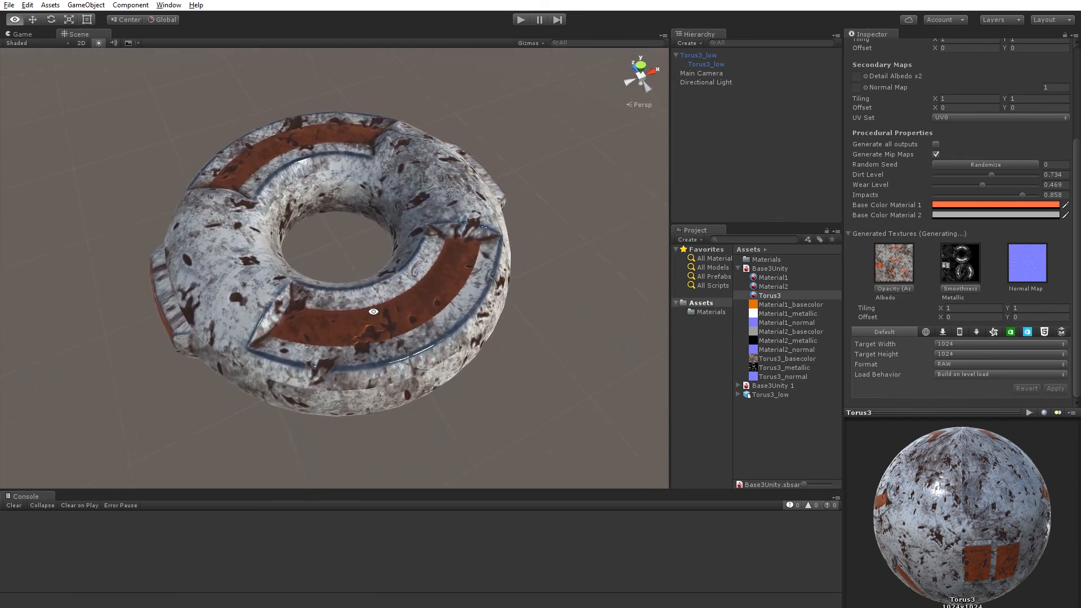